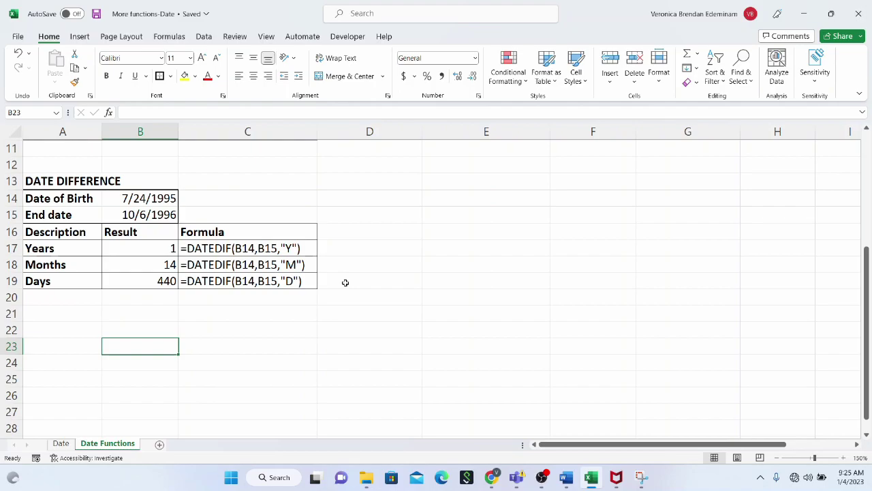
{"action": "left_click", "coordinate": [61, 183]}
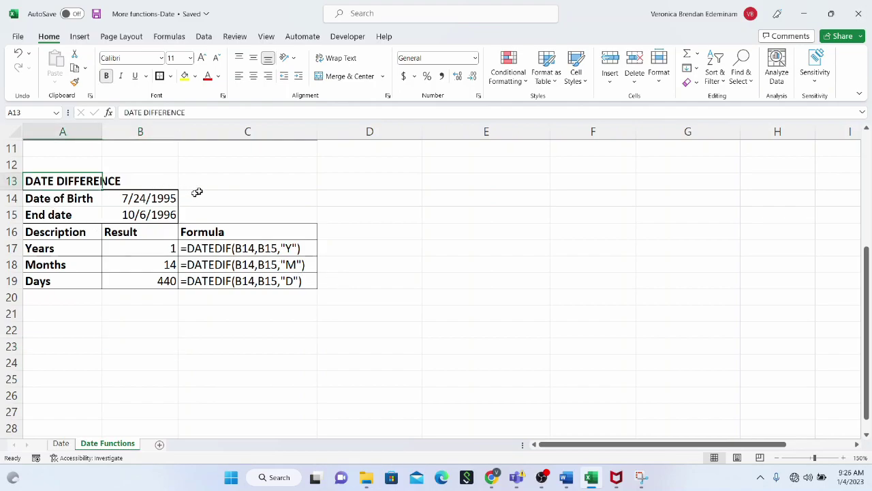
{"action": "left_click", "coordinate": [218, 180]}
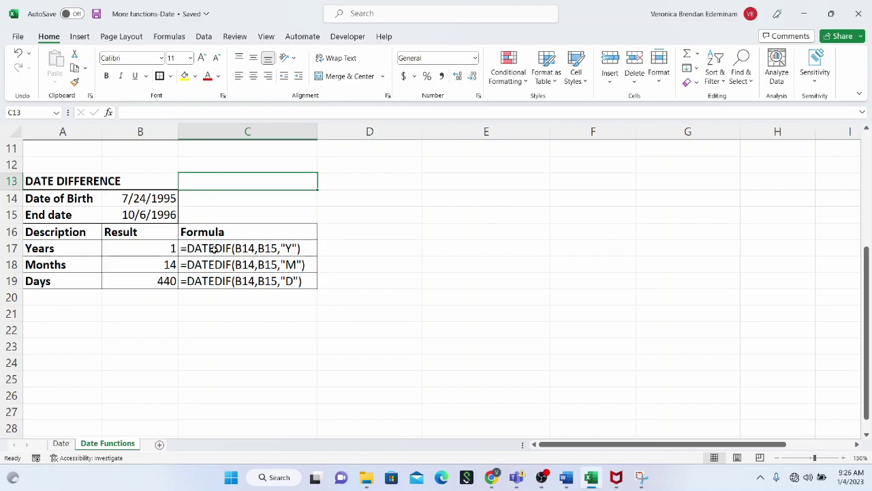
{"action": "left_click", "coordinate": [77, 182]}
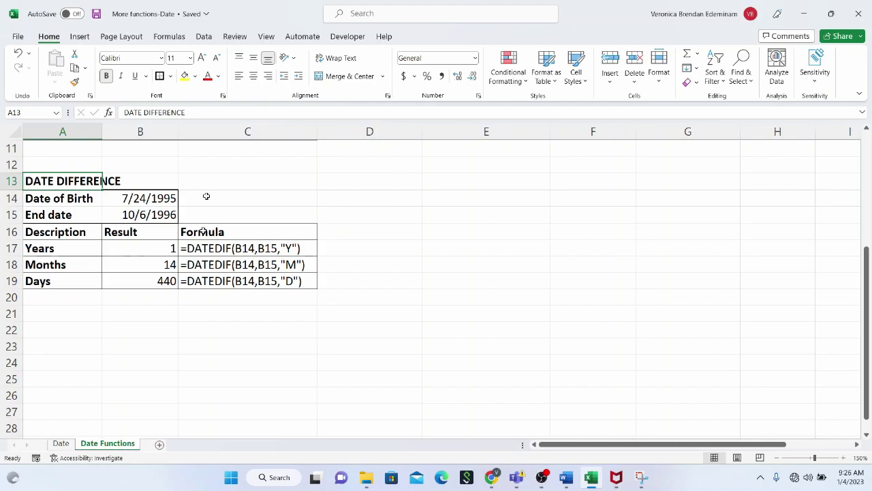
Replace the Date of Birth label in cell A14 with "Start Date".
{"action": "left_click", "coordinate": [77, 198]}
{"action": "type", "text": "ESta"}
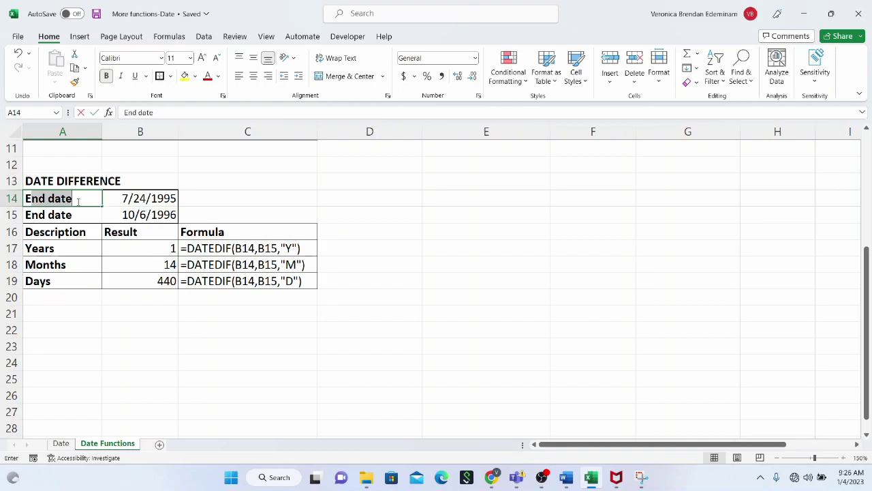
{"action": "key", "text": "BackSpace"}
{"action": "key", "text": "BackSpace"}
{"action": "key", "text": "BackSpace"}
{"action": "key", "text": "BackSpace"}
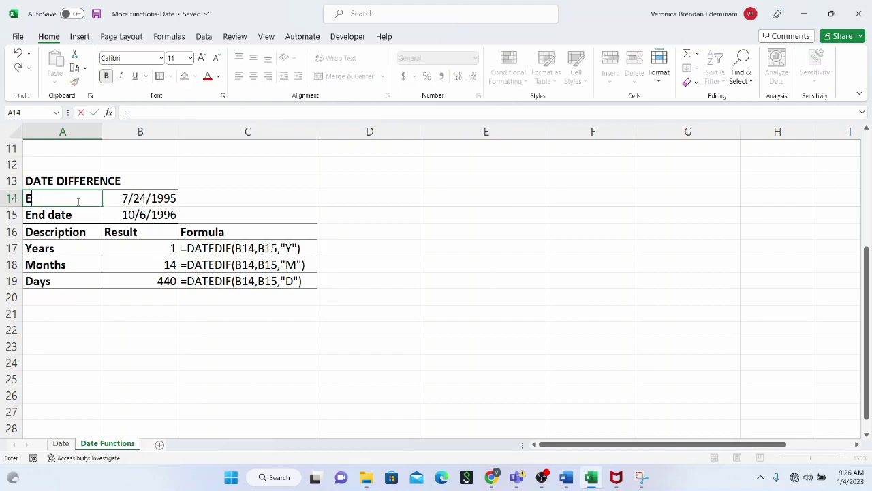
{"action": "type", "text": "Sta rt Date"}
{"action": "left_click", "coordinate": [198, 195]}
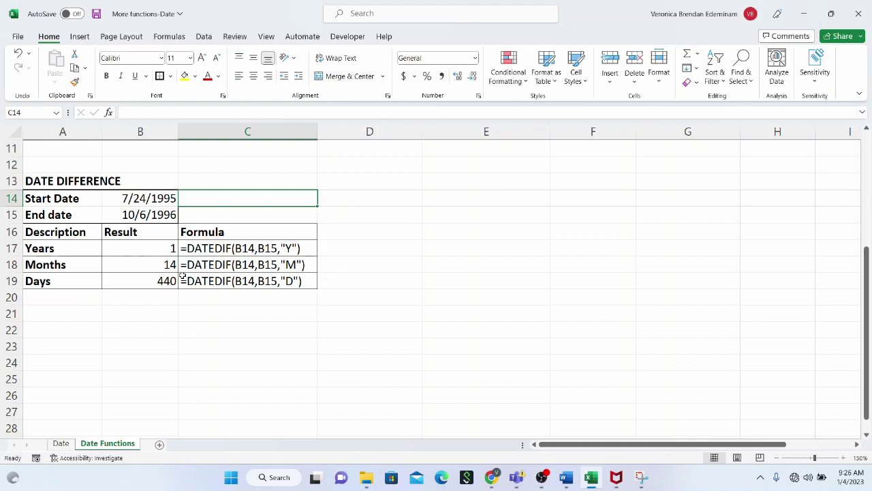
Begin a DATEDIF formula in cell A22 to check for function suggestions, and clear the entry.
{"action": "left_click", "coordinate": [83, 327]}
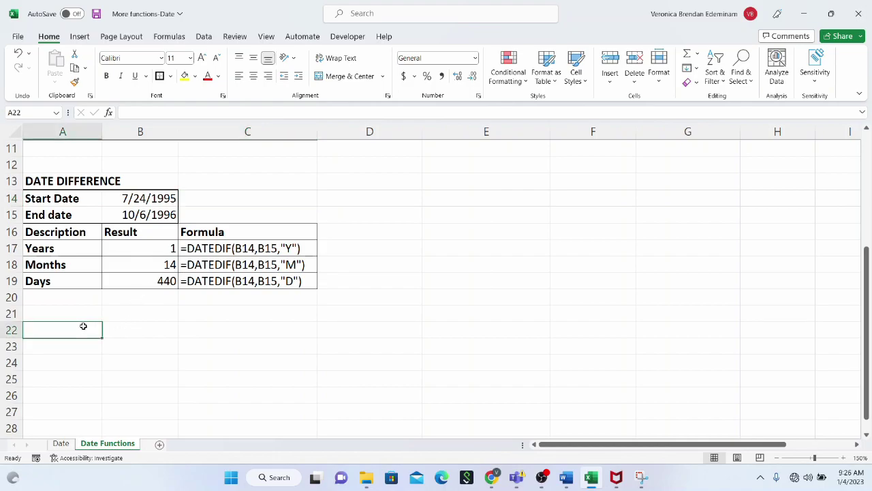
{"action": "type", "text": "=dat"}
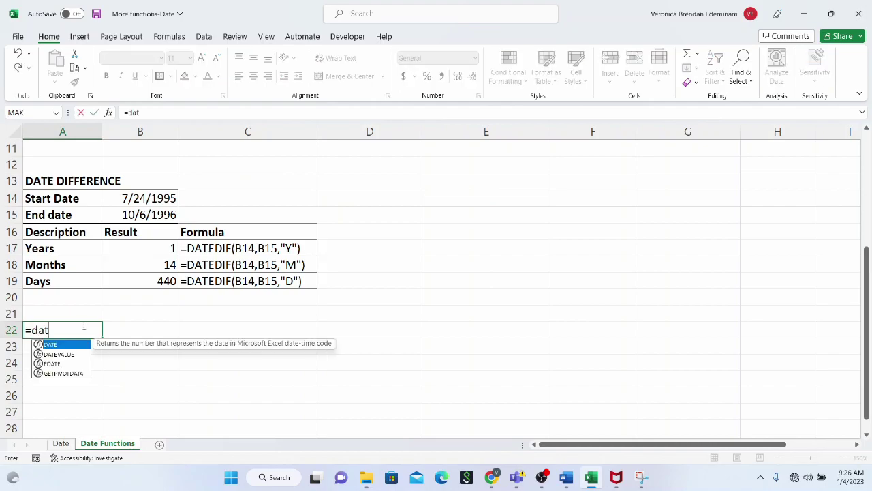
{"action": "type", "text": "e"}
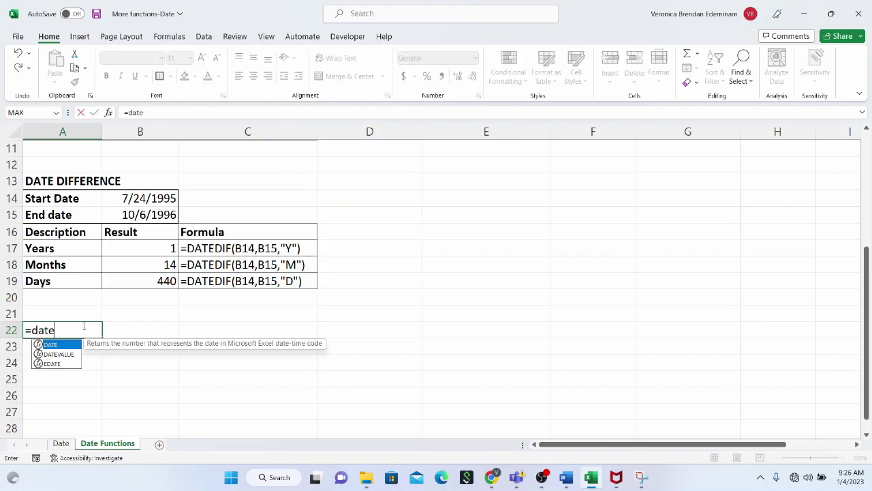
{"action": "type", "text": "dif"}
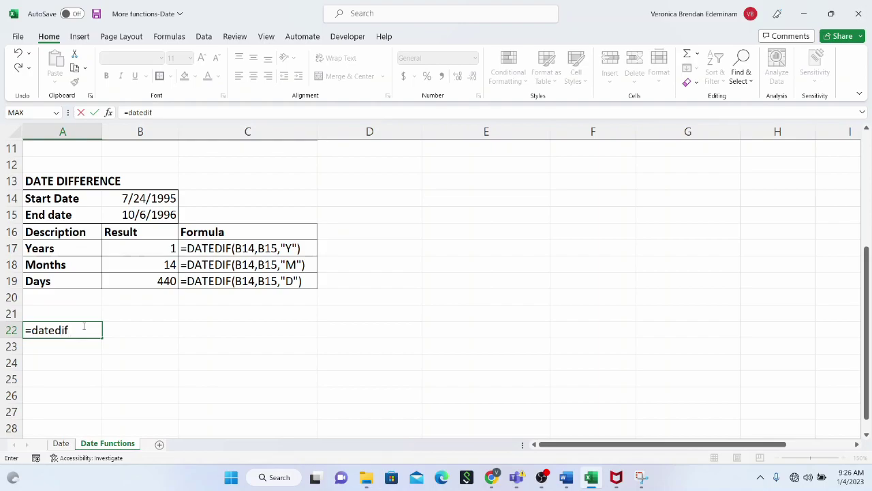
{"action": "type", "text": "("}
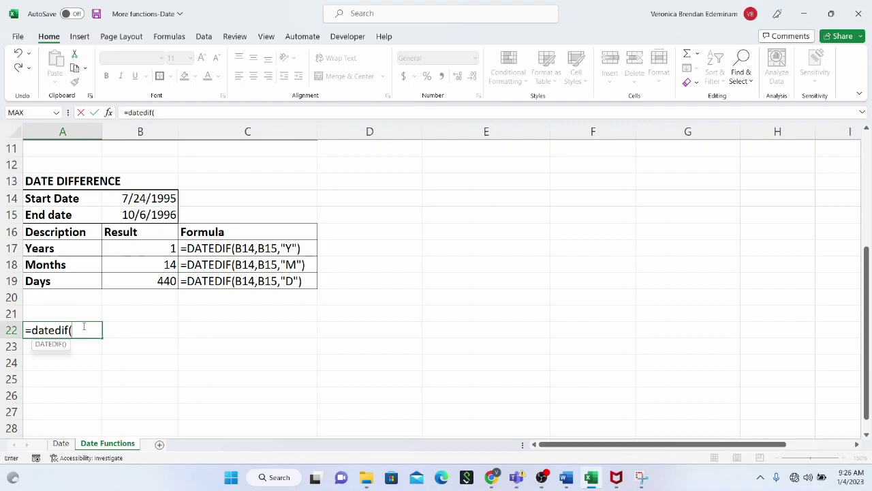
{"action": "key", "text": "BackSpace"}
{"action": "key", "text": "BackSpace"}
{"action": "key", "text": "BackSpace"}
{"action": "key", "text": "BackSpace"}
{"action": "key", "text": "BackSpace"}
{"action": "key", "text": "BackSpace"}
{"action": "key", "text": "BackSpace"}
{"action": "key", "text": "BackSpace"}
{"action": "key", "text": "BackSpace"}
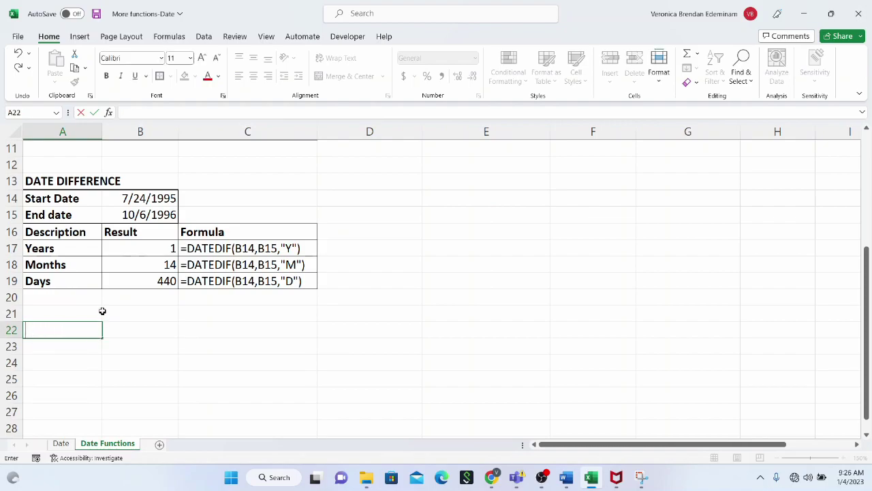
Compare the argument hints for the DATE and DATEDIF functions in cell A21, and discard the entry.
{"action": "left_click", "coordinate": [71, 317]}
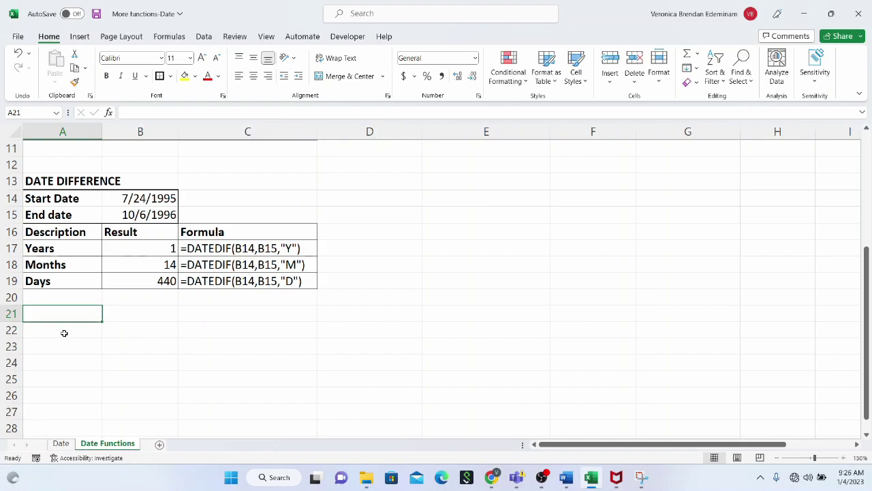
{"action": "type", "text": "="}
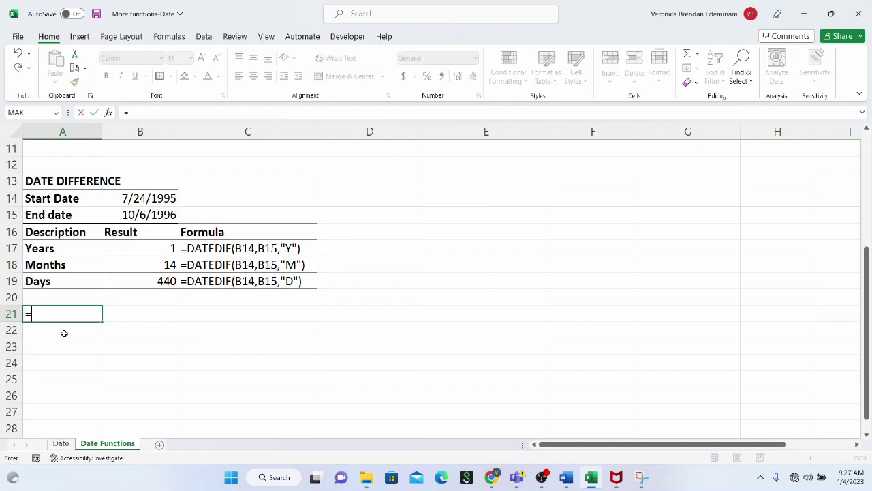
{"action": "type", "text": "date("}
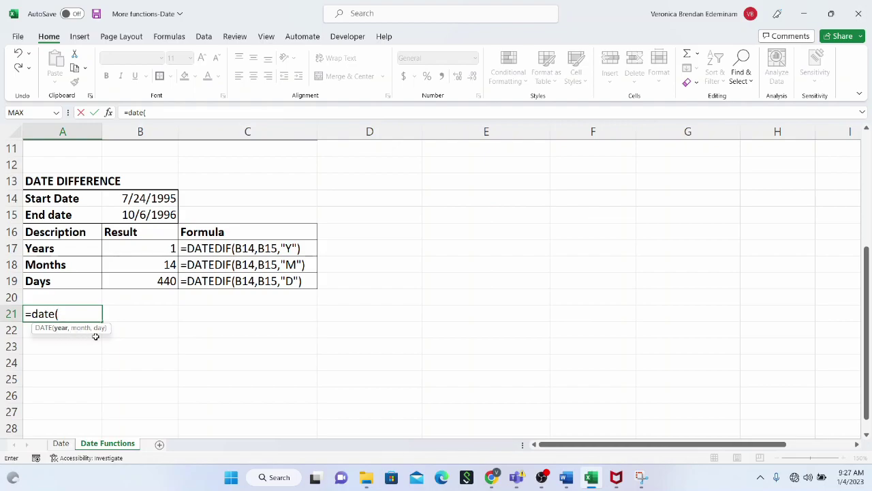
{"action": "key", "text": "BackSpace"}
{"action": "type", "text": "d"}
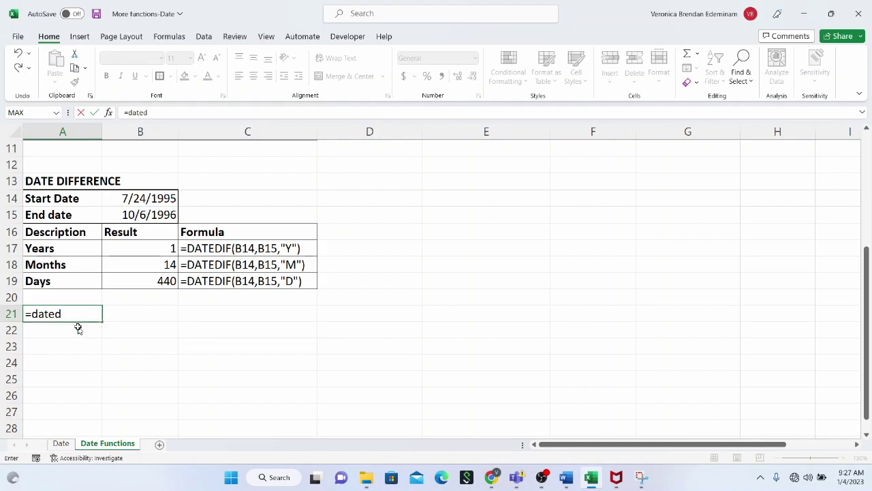
{"action": "type", "text": "if("}
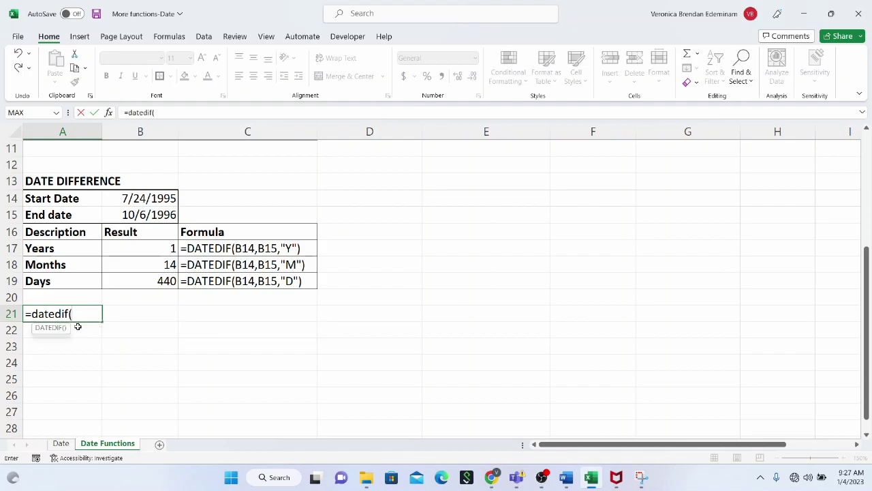
{"action": "key", "text": "BackSpace"}
{"action": "key", "text": "BackSpace"}
{"action": "key", "text": "BackSpace"}
{"action": "key", "text": "BackSpace"}
{"action": "key", "text": "BackSpace"}
{"action": "key", "text": "BackSpace"}
{"action": "key", "text": "BackSpace"}
{"action": "key", "text": "BackSpace"}
{"action": "key", "text": "BackSpace"}
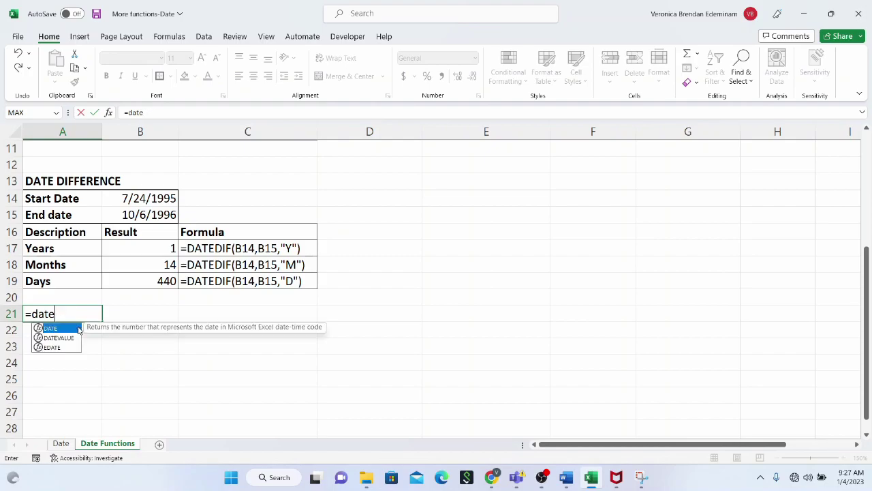
{"action": "key", "text": "Escape"}
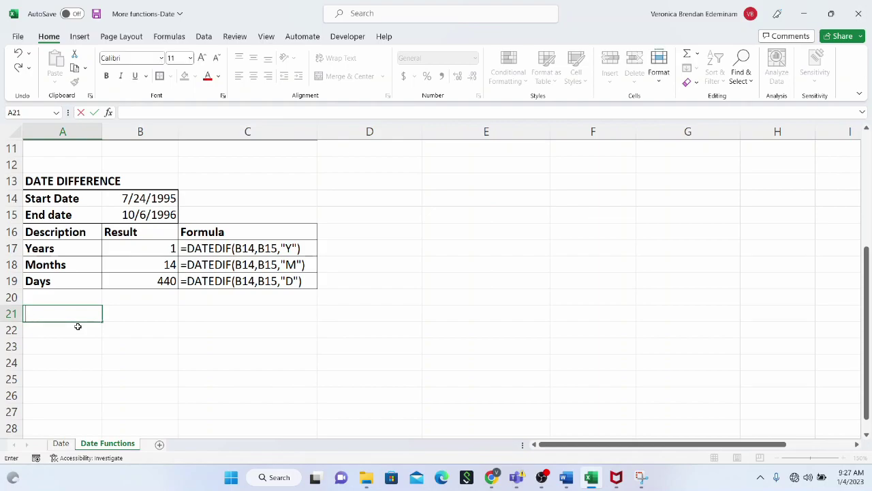
Examine the Years result's formula, the start and end date labels, and the sample DATEDIF formulas in C17:C19.
{"action": "left_click", "coordinate": [133, 299]}
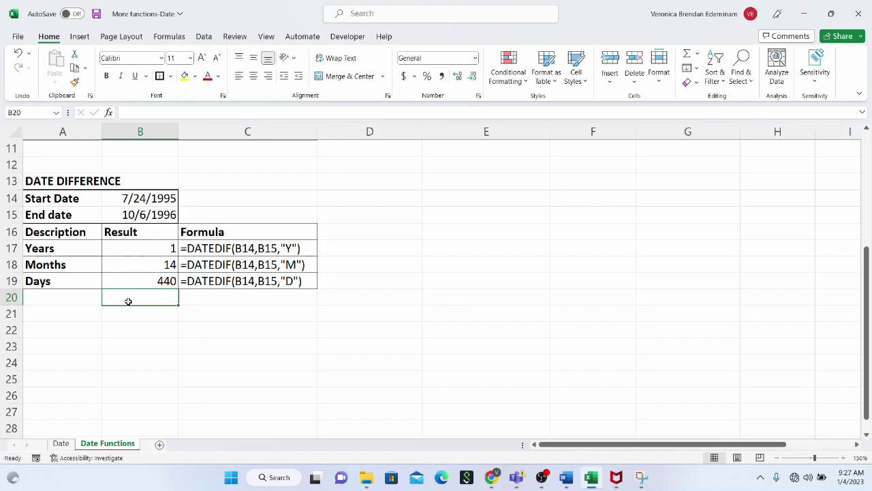
{"action": "left_click", "coordinate": [81, 248]}
{"action": "left_click", "coordinate": [128, 247]}
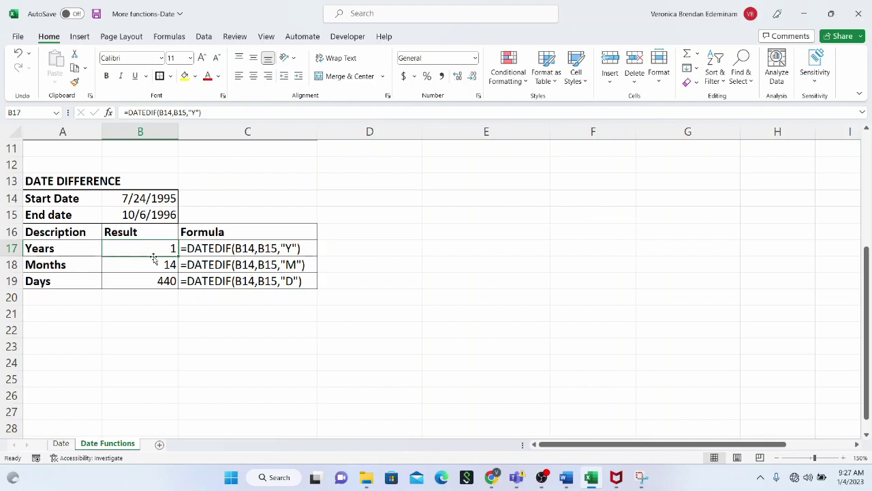
{"action": "left_click", "coordinate": [184, 247]}
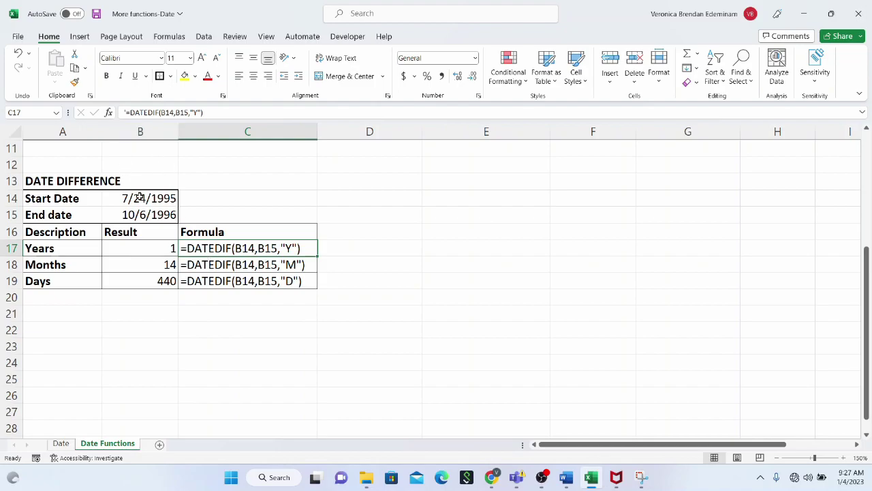
{"action": "left_click", "coordinate": [80, 198]}
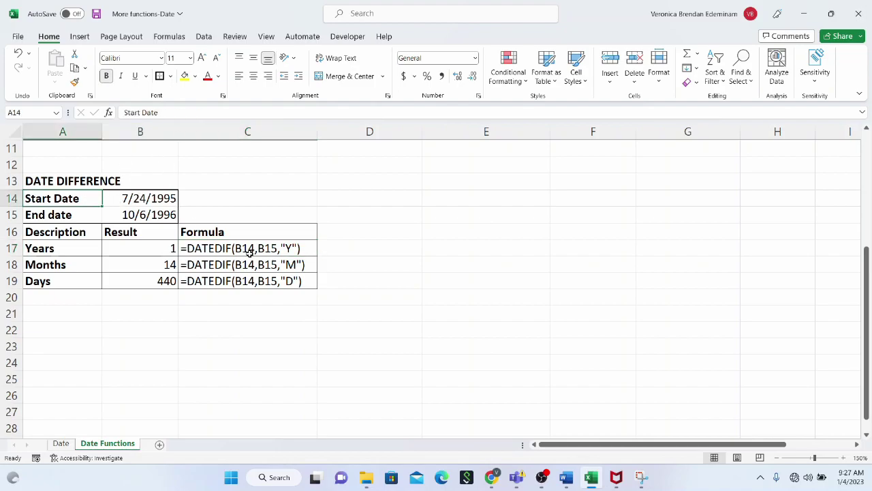
{"action": "left_click", "coordinate": [61, 215]}
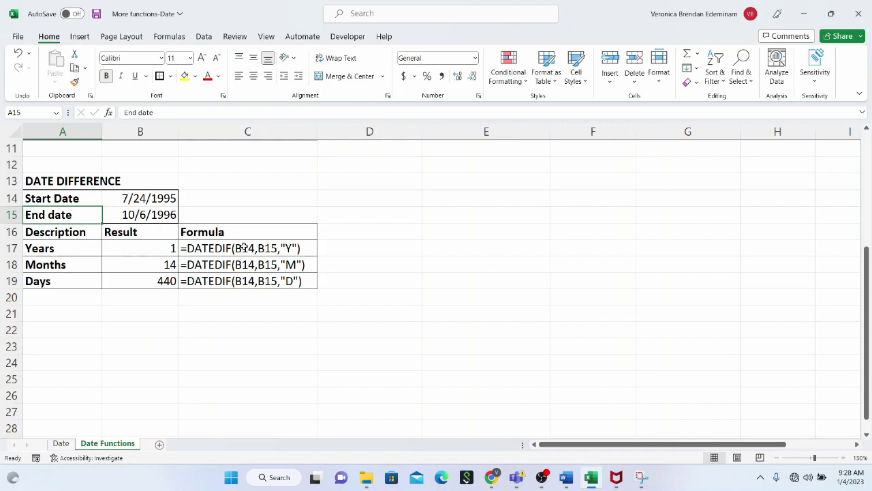
{"action": "left_click_drag", "start_coordinate": [241, 245], "coordinate": [241, 272]}
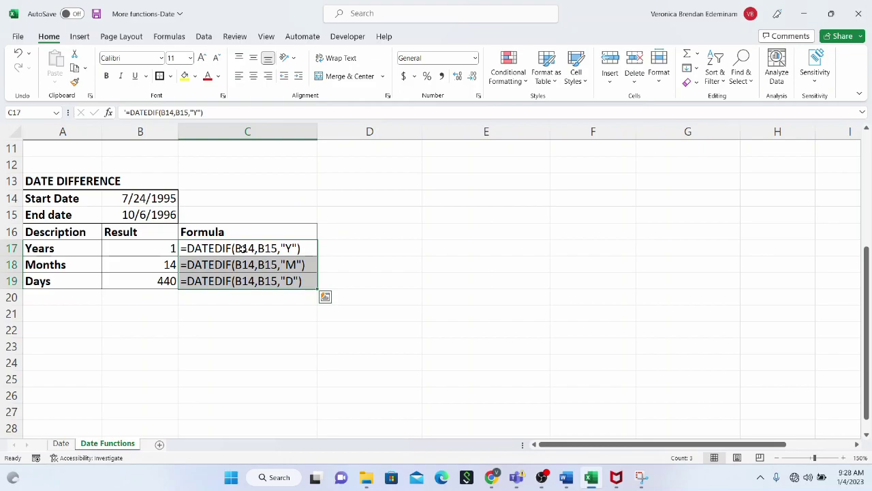
{"action": "left_click", "coordinate": [243, 249]}
{"action": "left_click", "coordinate": [225, 263]}
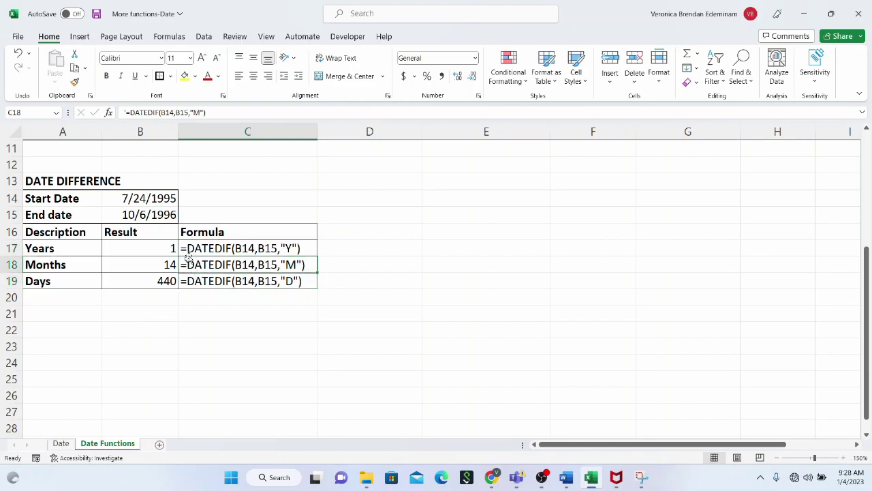
{"action": "left_click", "coordinate": [193, 251]}
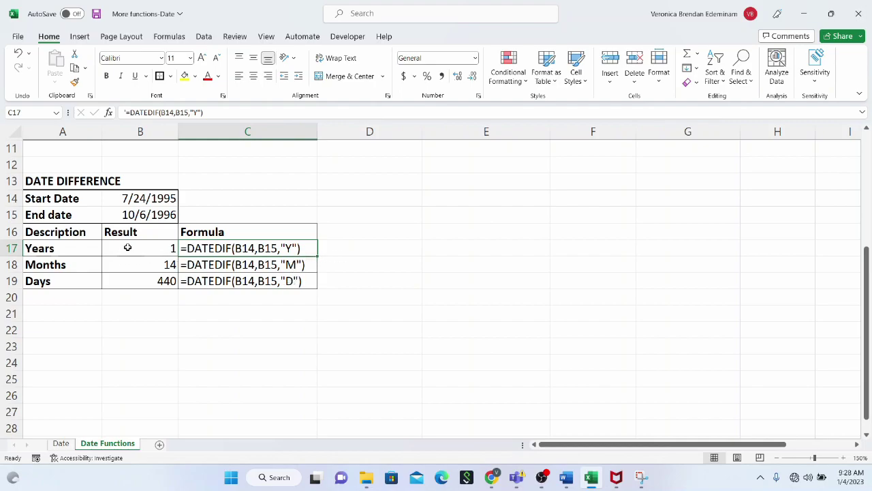
Clear the Years, Months and Days results in B17:B19.
{"action": "left_click_drag", "start_coordinate": [127, 247], "coordinate": [126, 276]}
{"action": "key", "text": "Delete"}
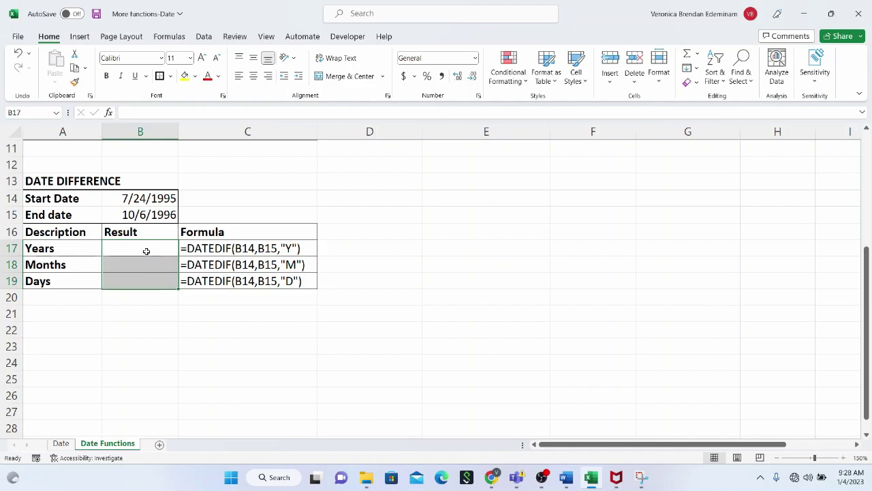
{"action": "left_click", "coordinate": [146, 251]}
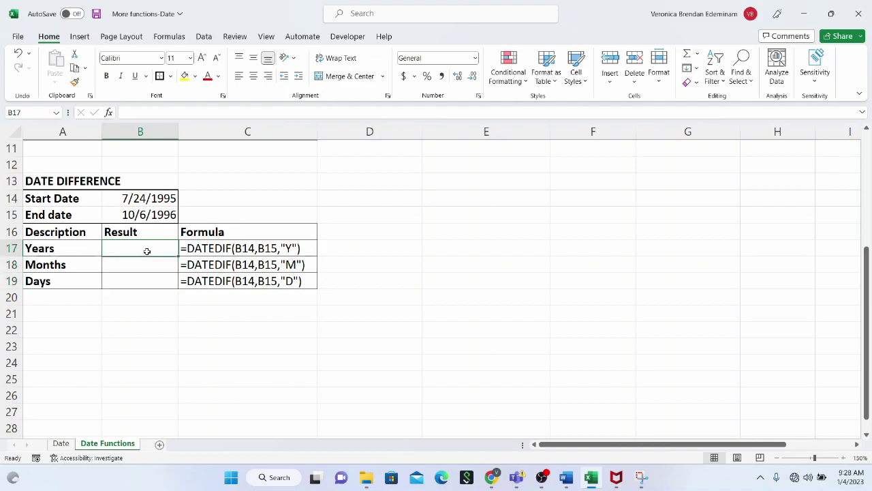
Review the start and end dates in B14:B15 against the Years and Months result cells.
{"action": "left_click", "coordinate": [145, 198]}
{"action": "left_click", "coordinate": [145, 217]}
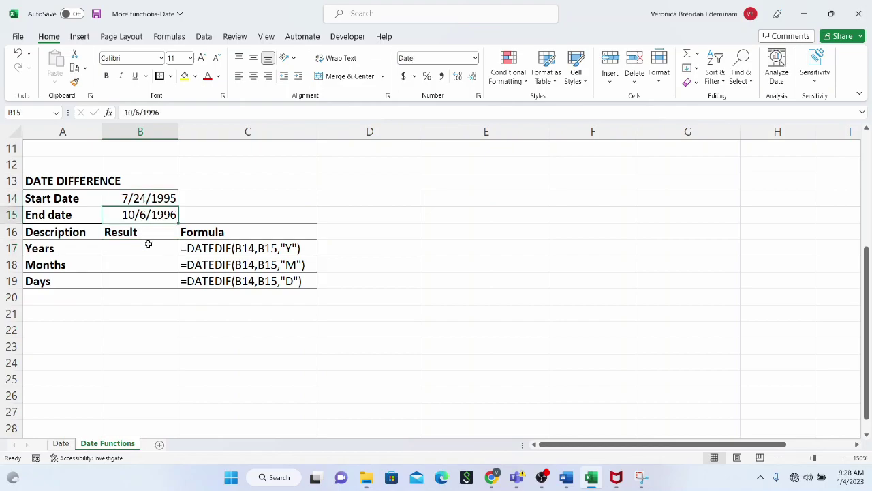
{"action": "left_click", "coordinate": [148, 244]}
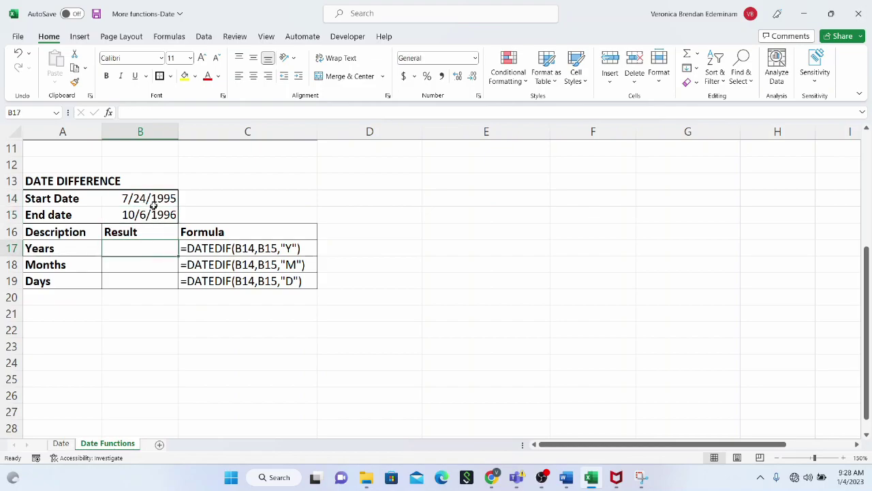
{"action": "left_click_drag", "start_coordinate": [156, 199], "coordinate": [156, 211]}
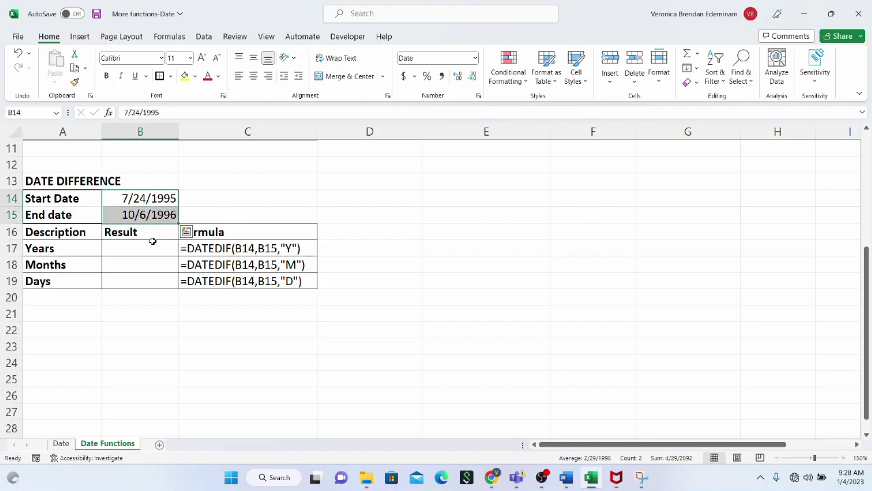
{"action": "left_click", "coordinate": [151, 246]}
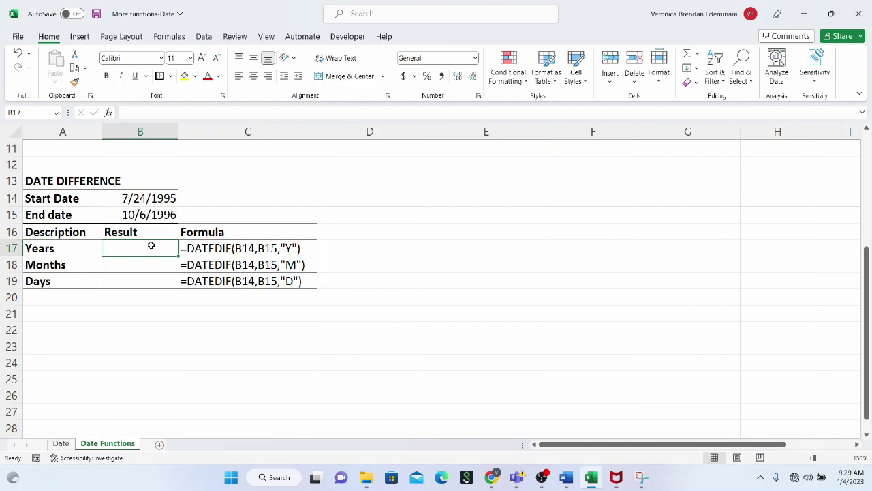
{"action": "left_click", "coordinate": [146, 262]}
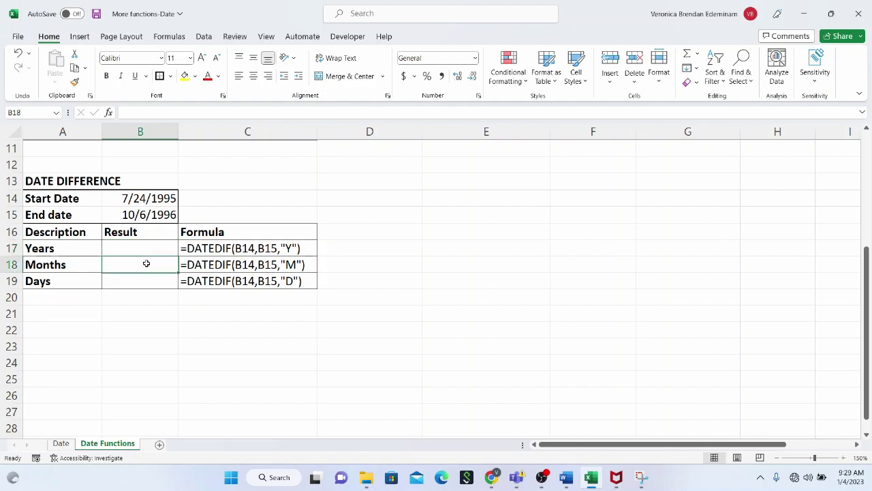
{"action": "left_click_drag", "start_coordinate": [163, 197], "coordinate": [162, 214]}
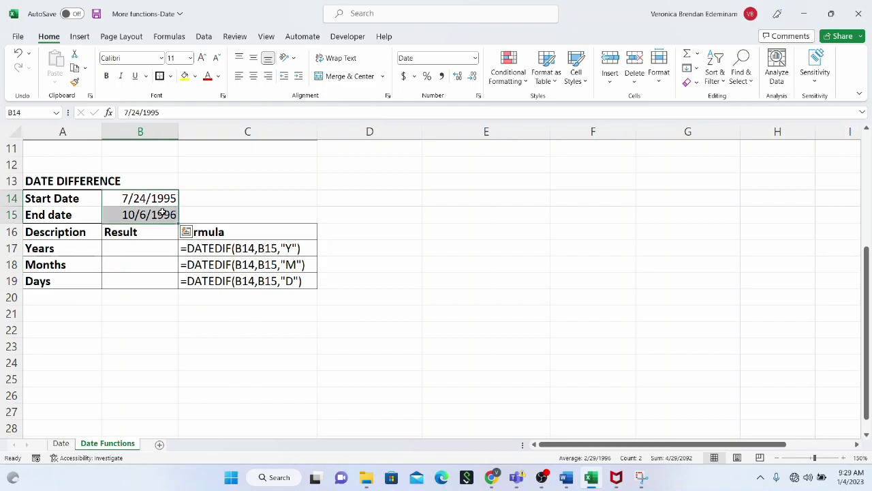
Review the start and end dates in B14:B15 against the Months and Days result cells.
{"action": "left_click", "coordinate": [158, 262]}
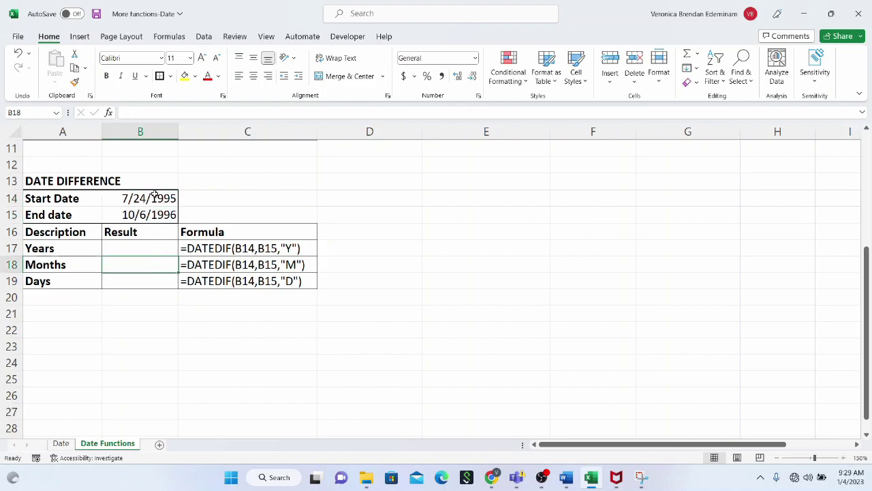
{"action": "left_click_drag", "start_coordinate": [153, 197], "coordinate": [155, 208]}
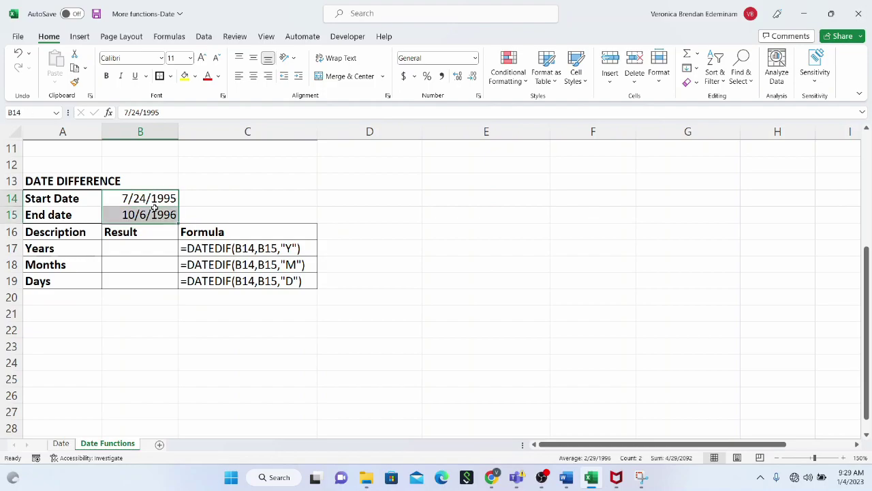
{"action": "left_click", "coordinate": [137, 282]}
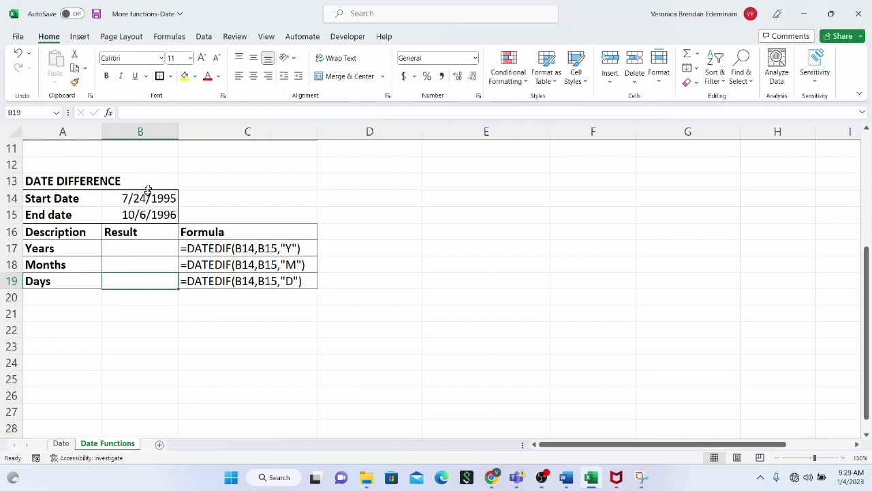
Calculate the Years result in B17 with =DATEDIF(B14,B15,"Y") and check the entered formula.
{"action": "left_click", "coordinate": [144, 248]}
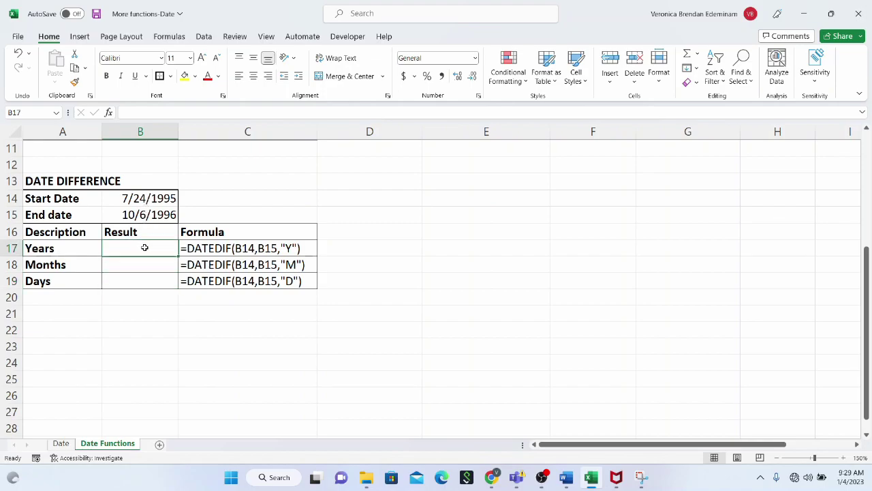
{"action": "type", "text": "="}
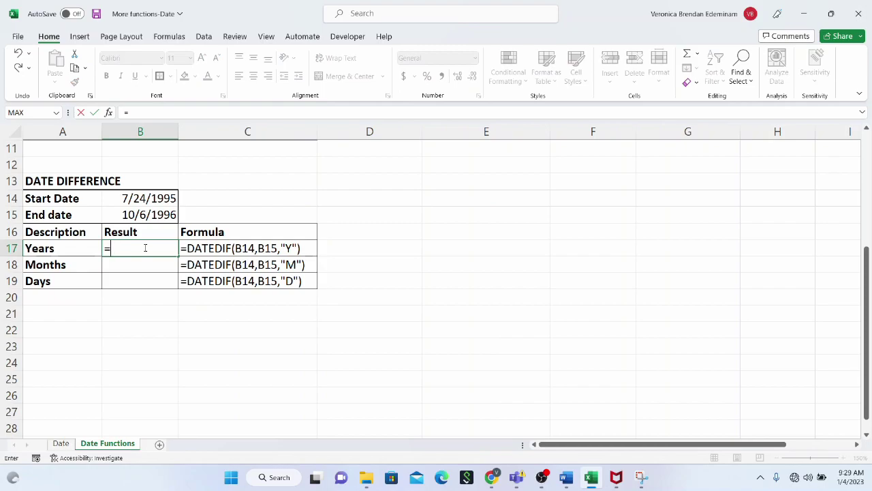
{"action": "type", "text": "datedif"}
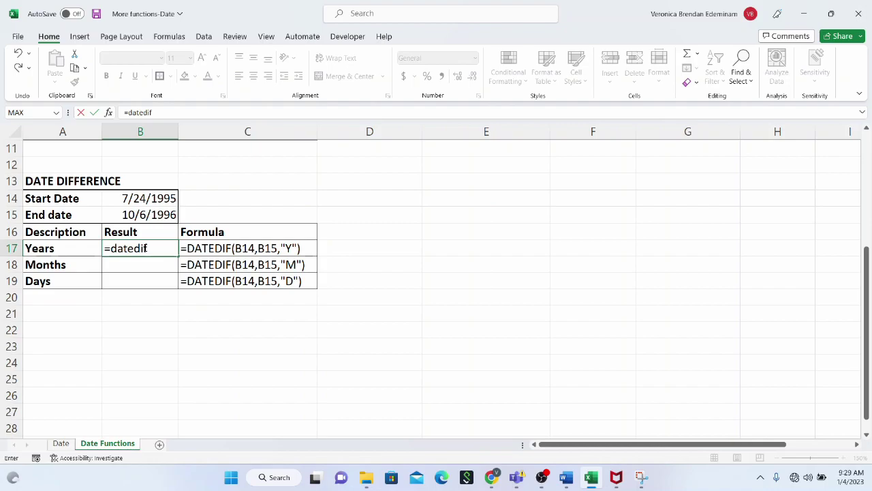
{"action": "type", "text": "("}
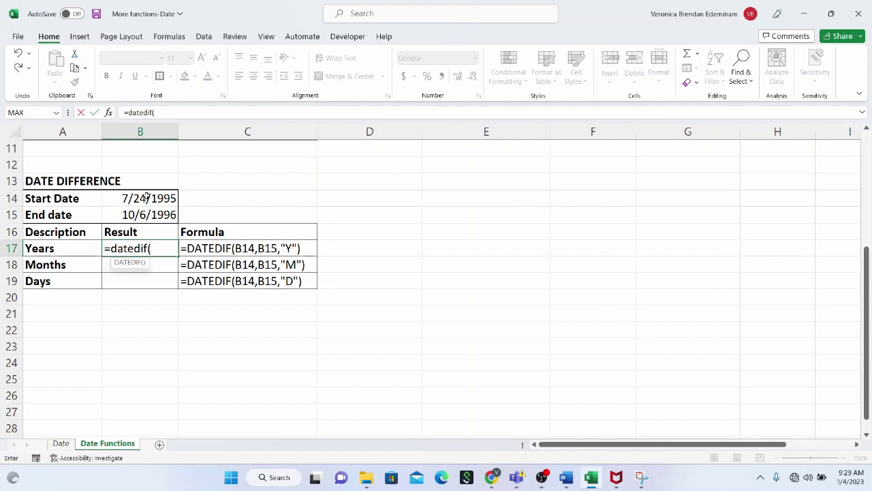
{"action": "left_click", "coordinate": [146, 197]}
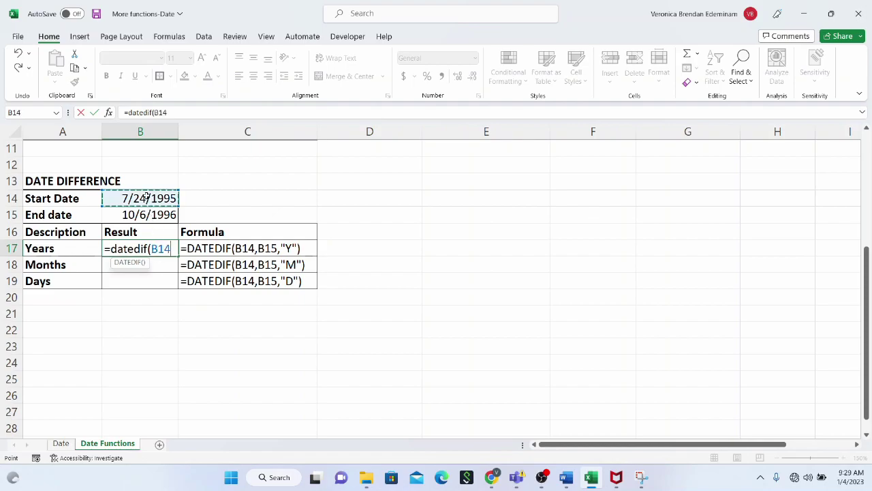
{"action": "type", "text": ","}
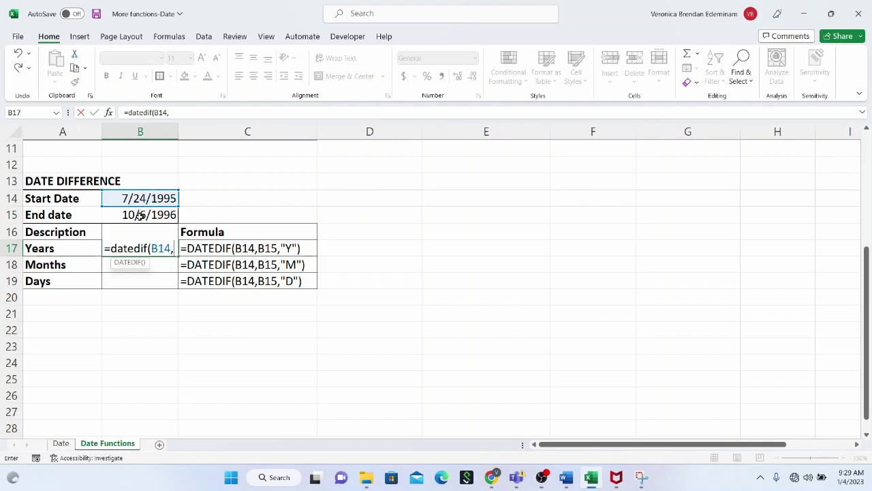
{"action": "left_click", "coordinate": [139, 215]}
{"action": "type", "text": ","}
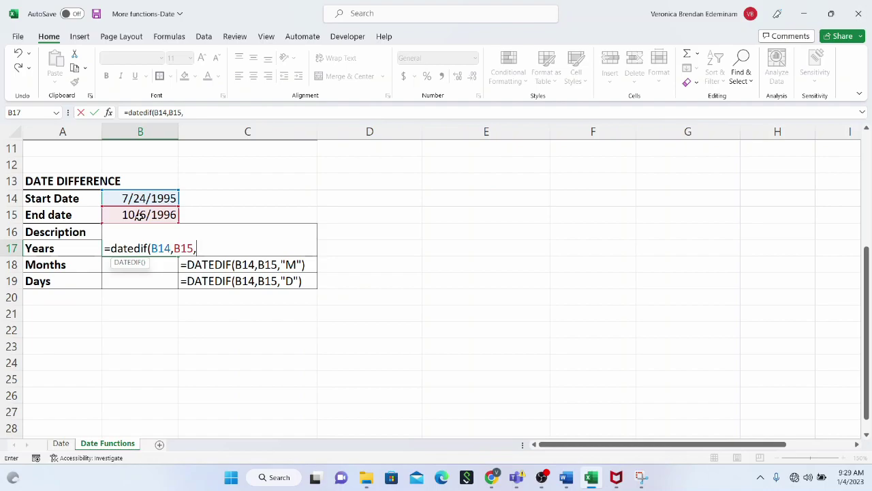
{"action": "type", "text": "\"Y\")"}
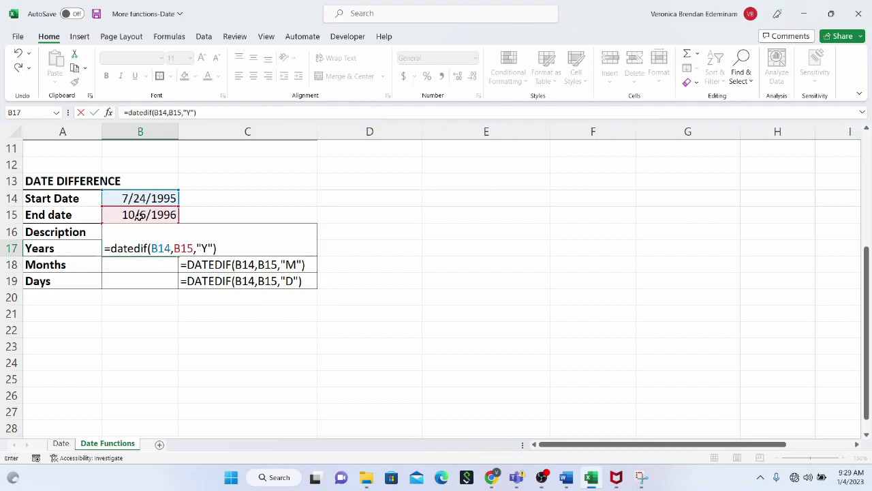
{"action": "key", "text": "Return"}
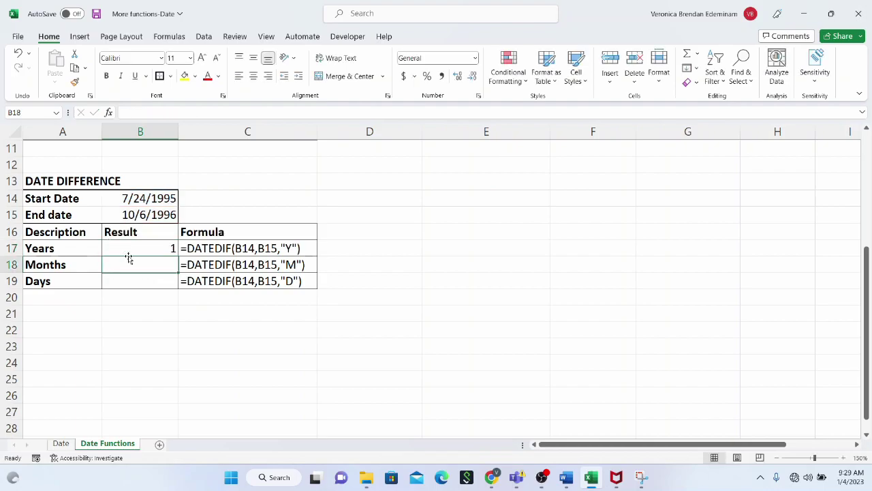
{"action": "left_click", "coordinate": [140, 246]}
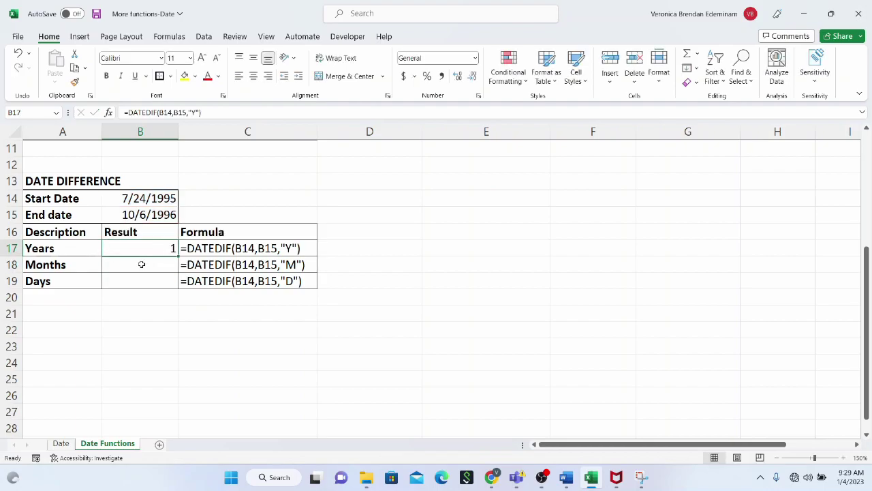
Calculate the Months result in B18 with =DATEDIF(B14,B15,"M") and check the entered formula.
{"action": "left_click", "coordinate": [142, 264]}
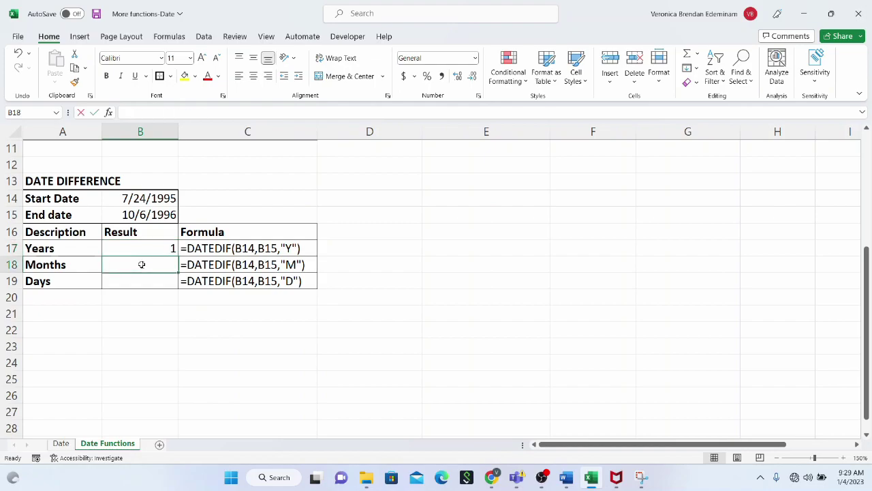
{"action": "type", "text": "=DATE"}
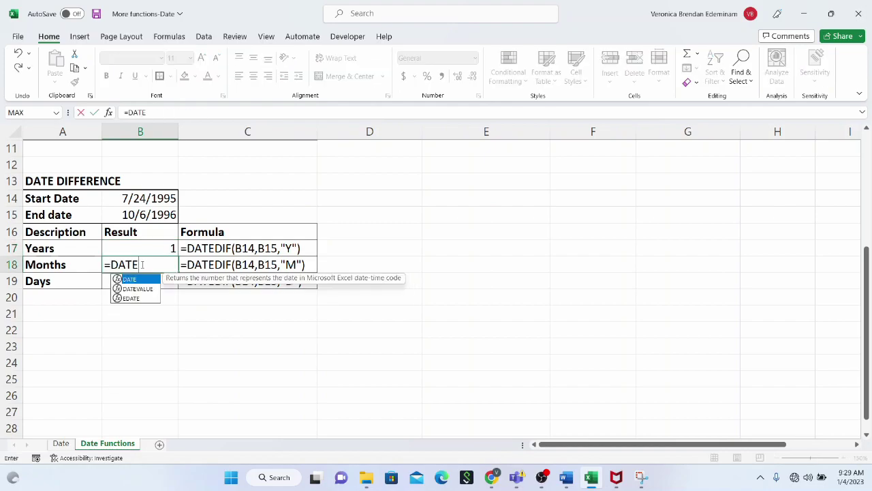
{"action": "type", "text": "DIF("}
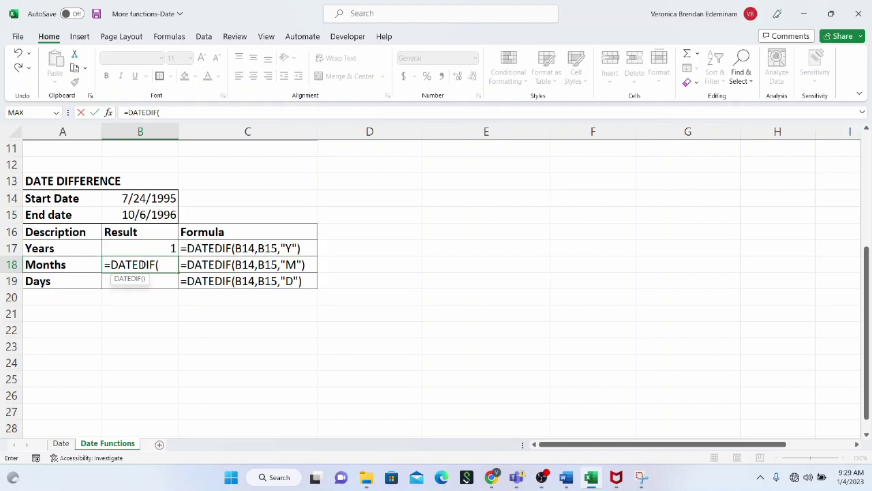
{"action": "left_click", "coordinate": [143, 203]}
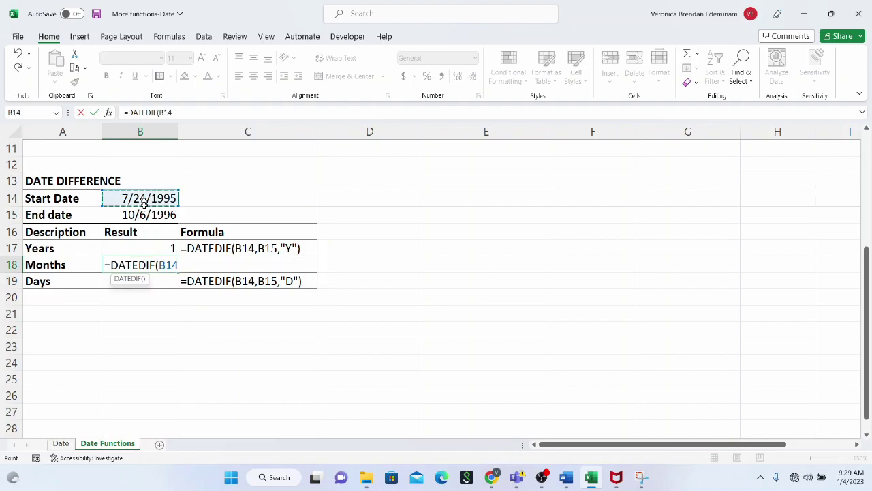
{"action": "type", "text": ","}
{"action": "left_click", "coordinate": [142, 216]}
{"action": "type", "text": ","}
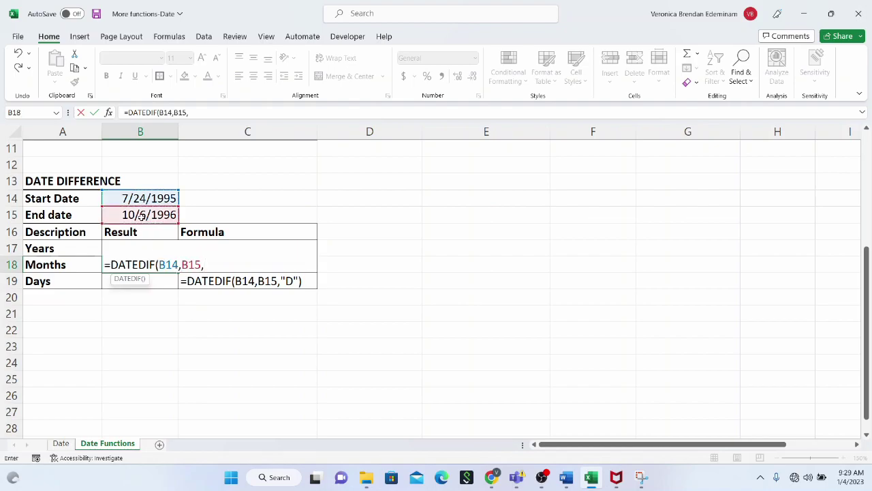
{"action": "type", "text": "\"M\")"}
{"action": "key", "text": "Return"}
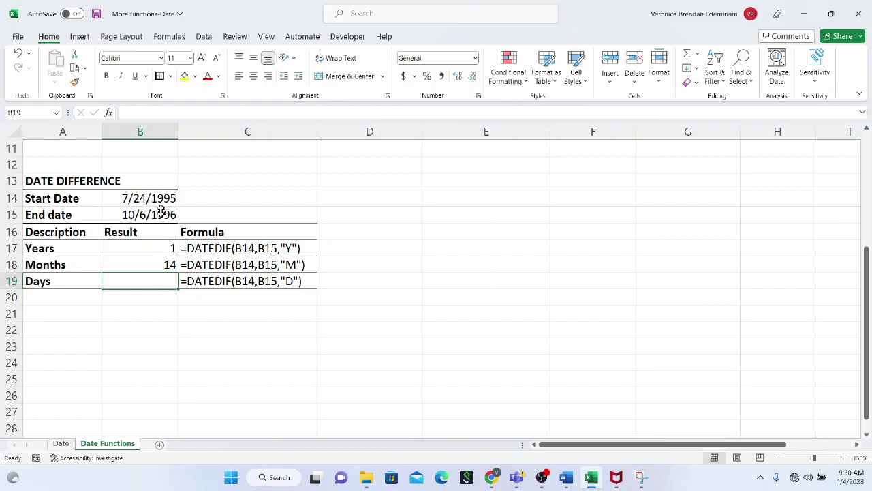
{"action": "left_click", "coordinate": [162, 265]}
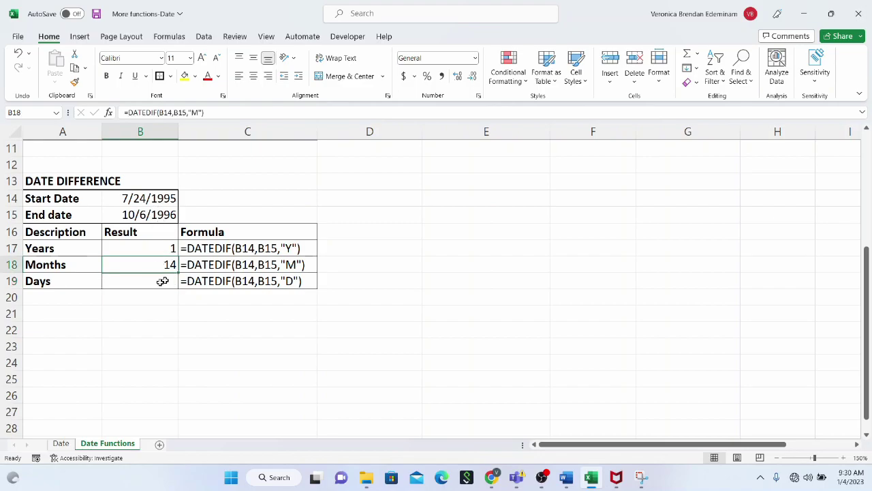
Calculate the Days result in B19 with =DATEDIF(B14,B15,"D") and check the entered formula.
{"action": "left_click", "coordinate": [165, 280]}
{"action": "type", "text": "="}
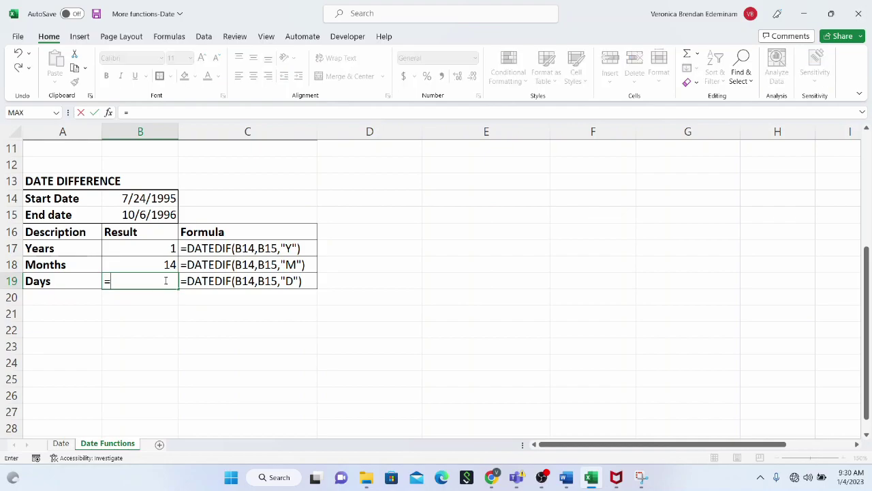
{"action": "type", "text": "DATEDIF("}
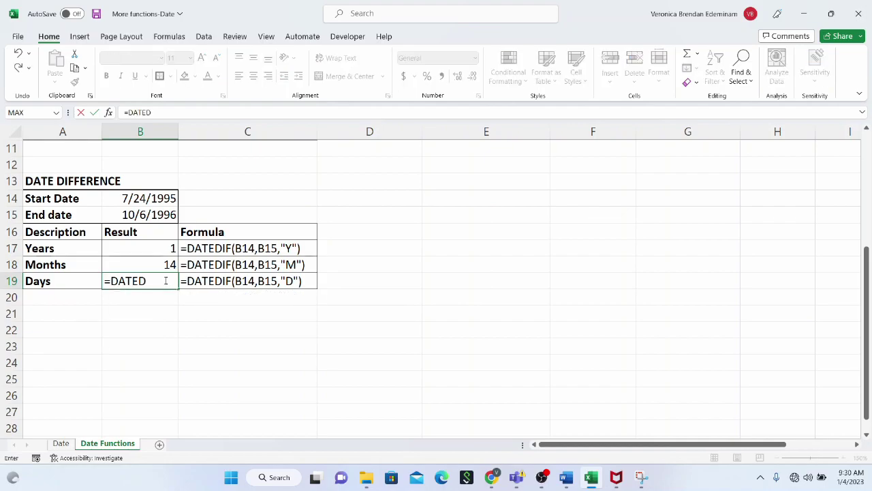
{"action": "left_click", "coordinate": [158, 197]}
{"action": "type", "text": ","}
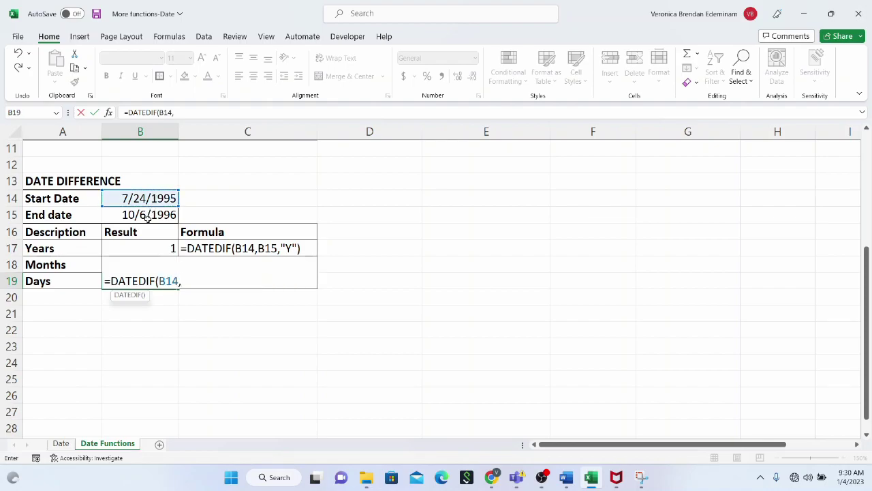
{"action": "left_click", "coordinate": [147, 217]}
{"action": "type", "text": ","}
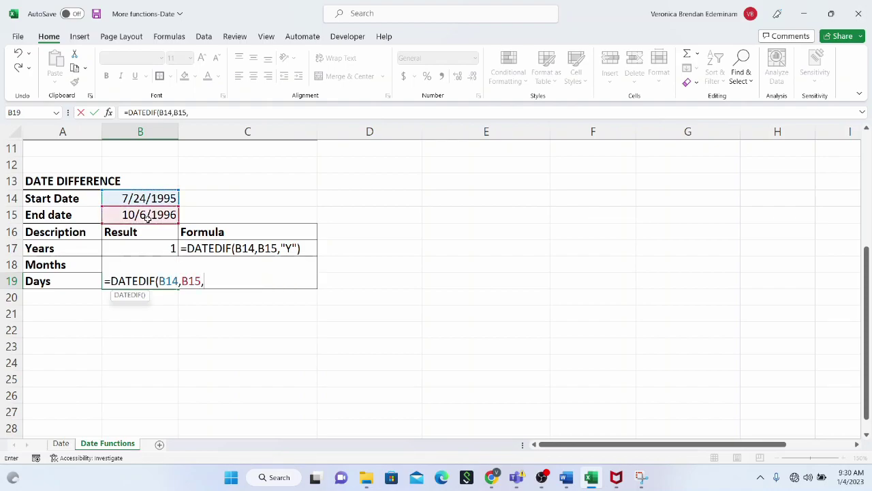
{"action": "type", "text": "\"D\")"}
{"action": "key", "text": "Return"}
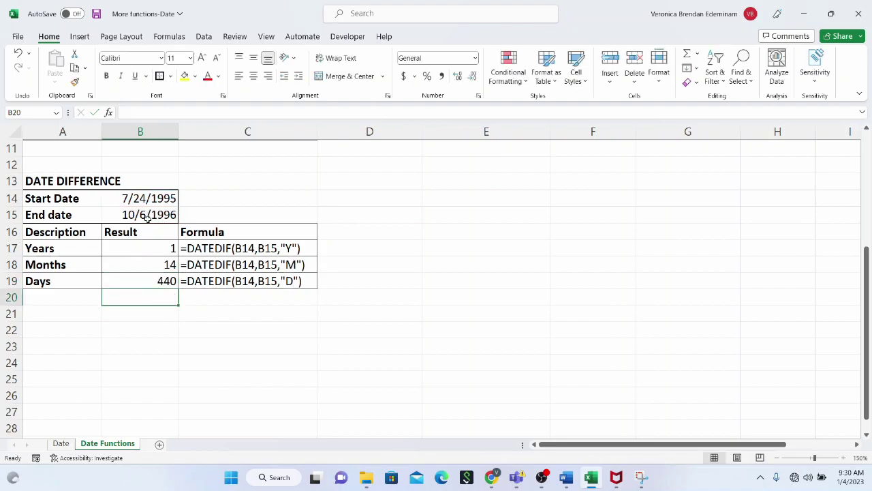
{"action": "left_click", "coordinate": [167, 279]}
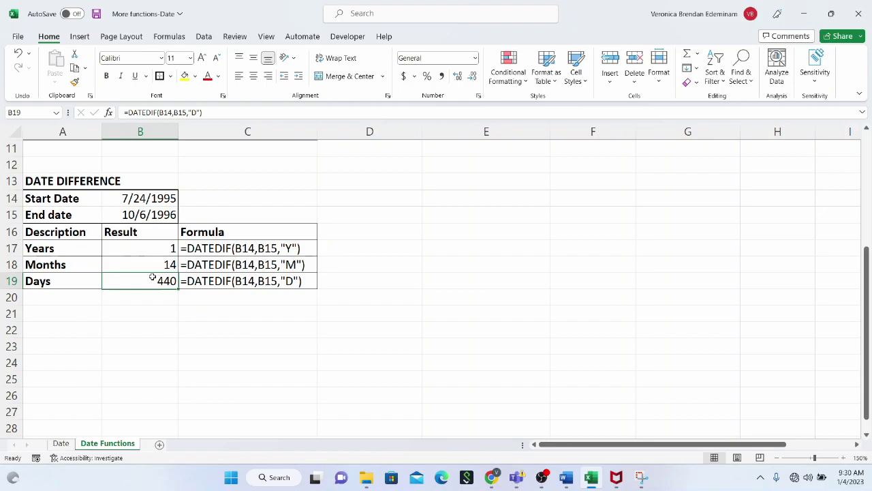
Change the start date in B14 to 12/24/1996 so that it falls after the end date.
{"action": "left_click", "coordinate": [157, 200]}
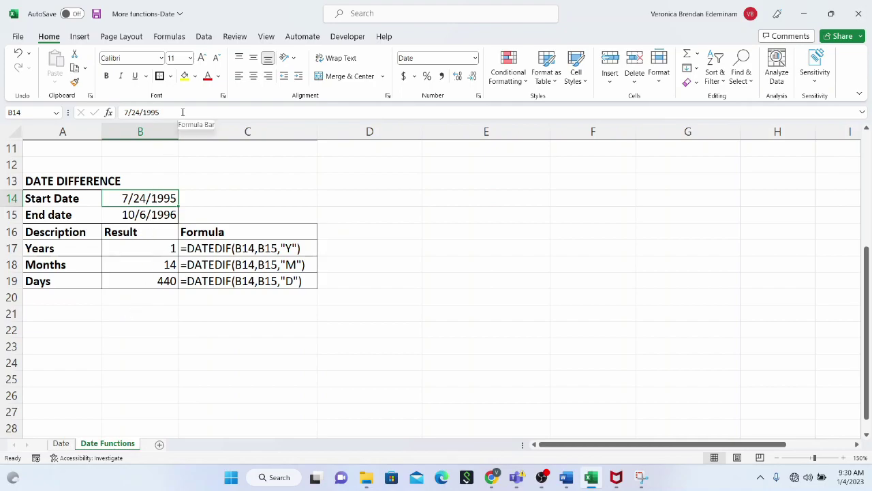
{"action": "left_click", "coordinate": [128, 112]}
{"action": "key", "text": "BackSpace"}
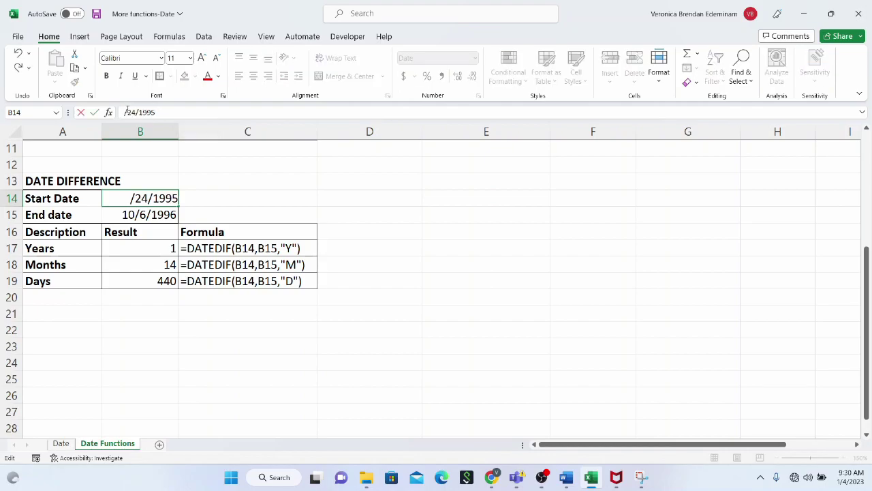
{"action": "type", "text": "12"}
{"action": "left_click", "coordinate": [177, 112]}
{"action": "key", "text": "BackSpace"}
{"action": "type", "text": "6"}
{"action": "key", "text": "Return"}
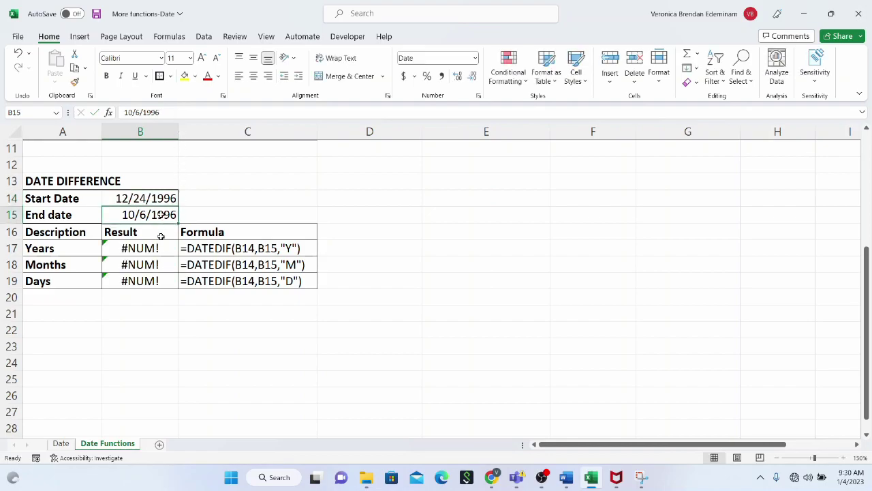
Compare the start and end dates in B14:B15, and undo the last start date change.
{"action": "left_click", "coordinate": [140, 198]}
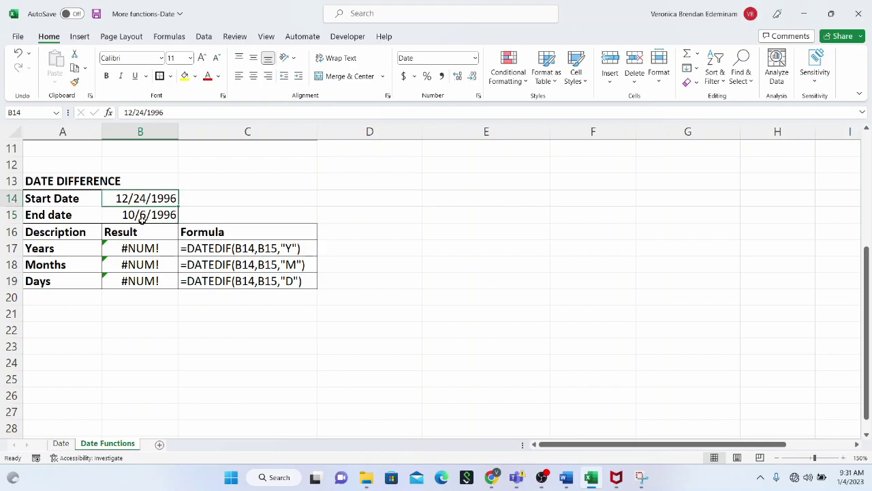
{"action": "left_click", "coordinate": [144, 217]}
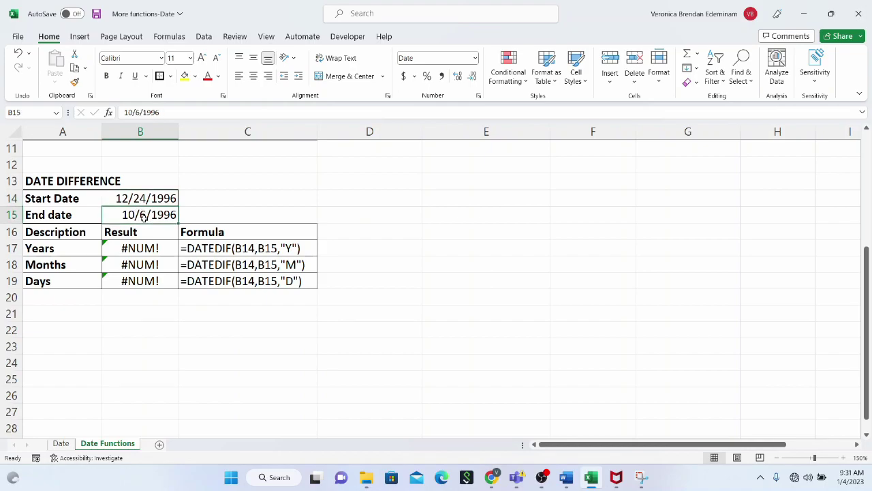
{"action": "left_click", "coordinate": [19, 55]}
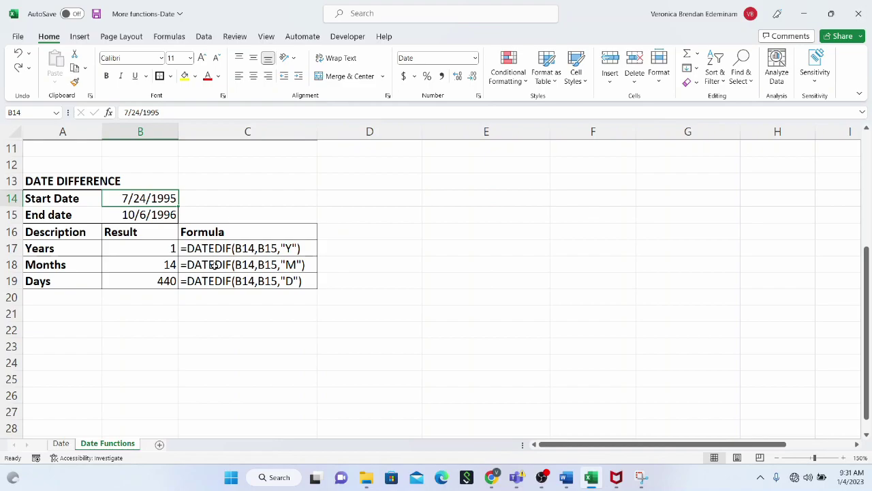
Review the sample DATEDIF formulas for years, months and days in C17:C19.
{"action": "scroll", "coordinate": [213, 264], "scroll_direction": "down", "scroll_amount": 1}
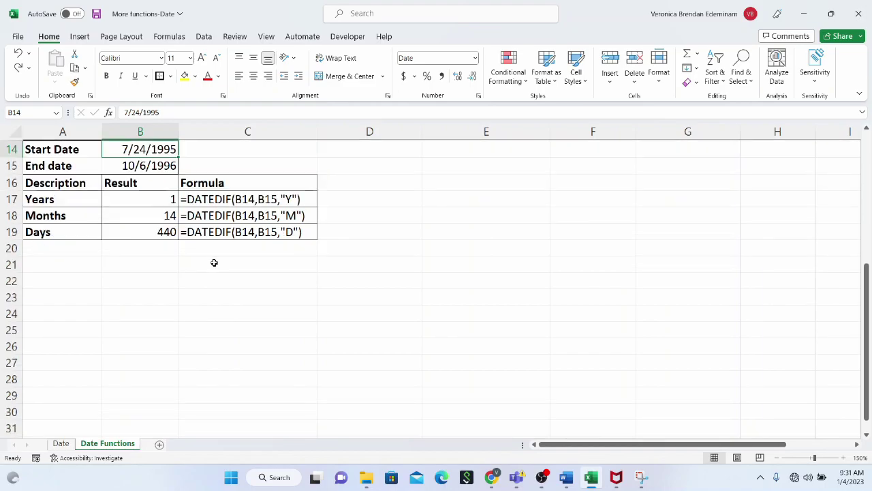
{"action": "scroll", "coordinate": [214, 260], "scroll_direction": "up", "scroll_amount": 1}
{"action": "left_click_drag", "start_coordinate": [253, 247], "coordinate": [254, 285]}
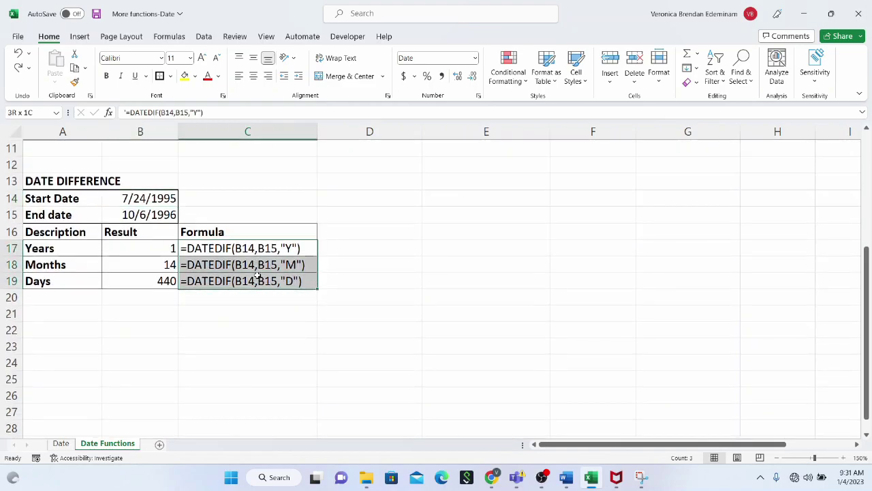
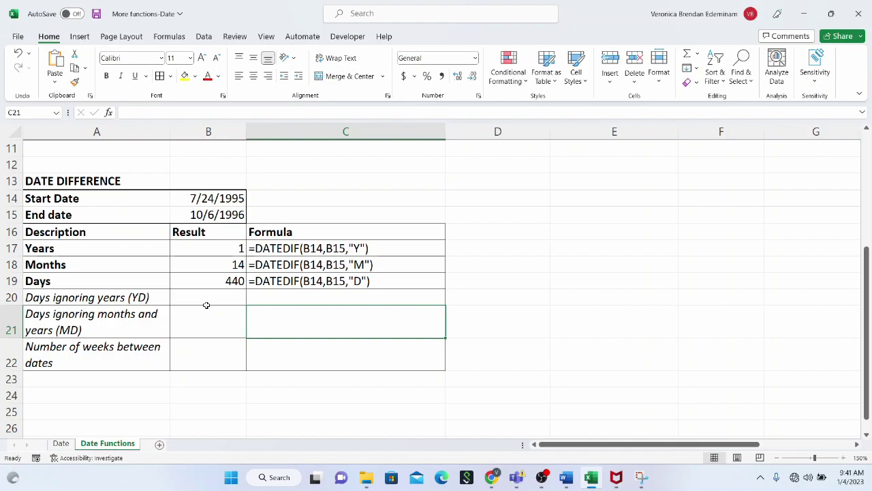
Calculate the days ignoring years in B20 with =DATEDIF(B14,B15,"YD").
{"action": "left_click", "coordinate": [140, 297]}
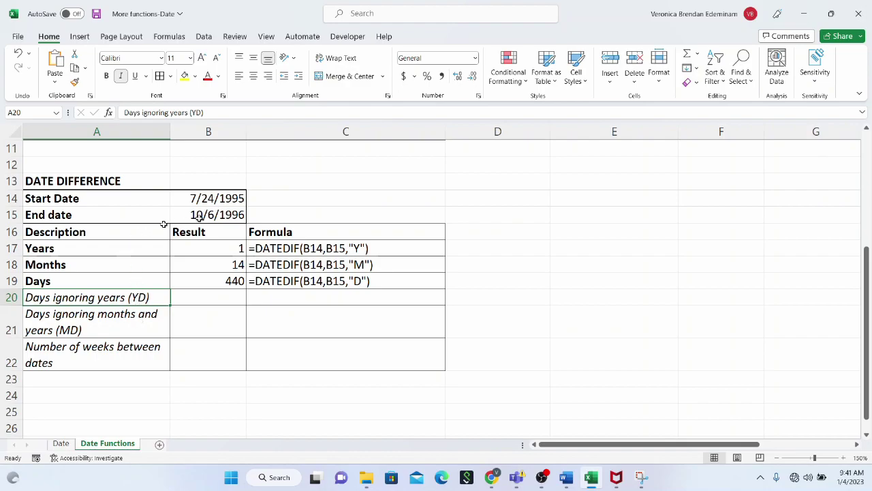
{"action": "left_click", "coordinate": [222, 205]}
{"action": "left_click", "coordinate": [218, 215]}
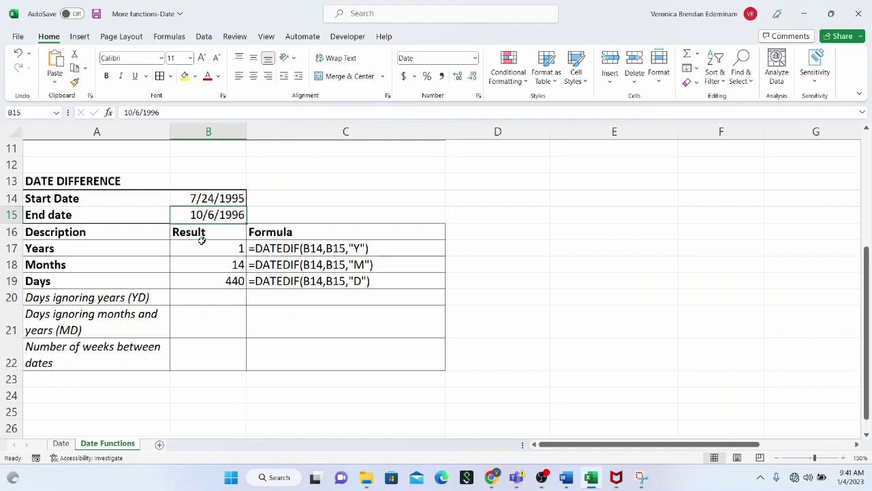
{"action": "left_click", "coordinate": [218, 300]}
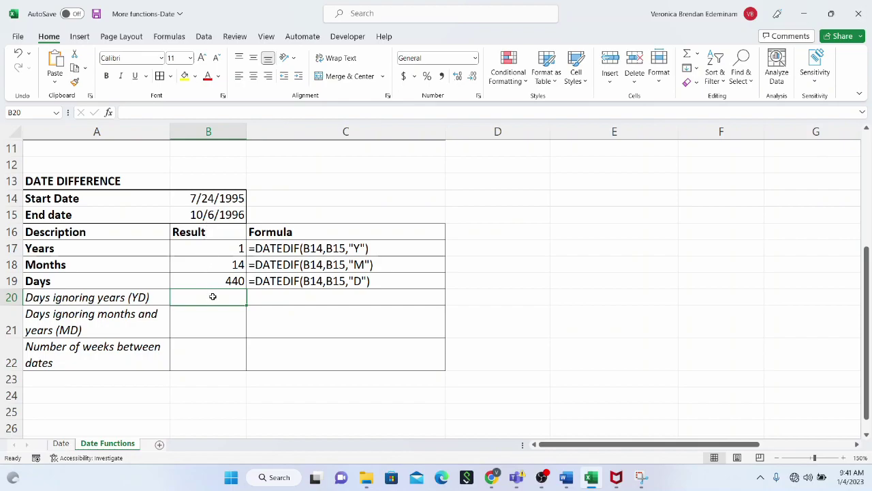
{"action": "type", "text": "=DATEDIF("}
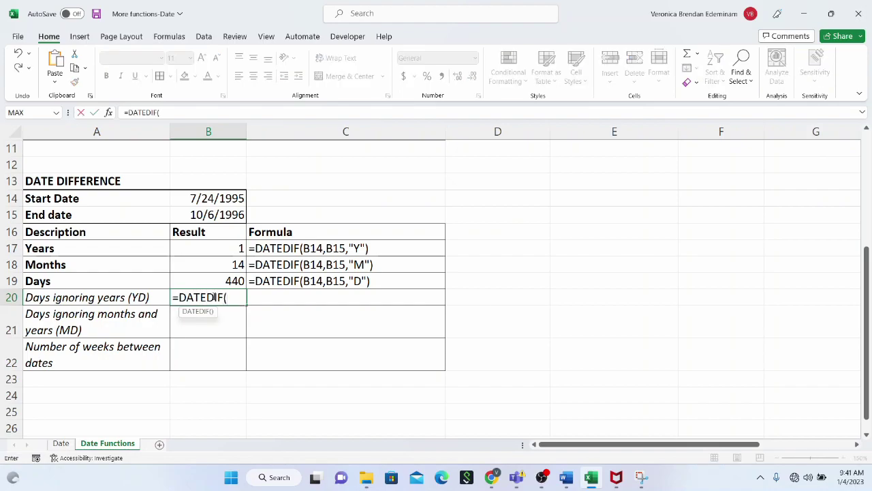
{"action": "left_click", "coordinate": [224, 196]}
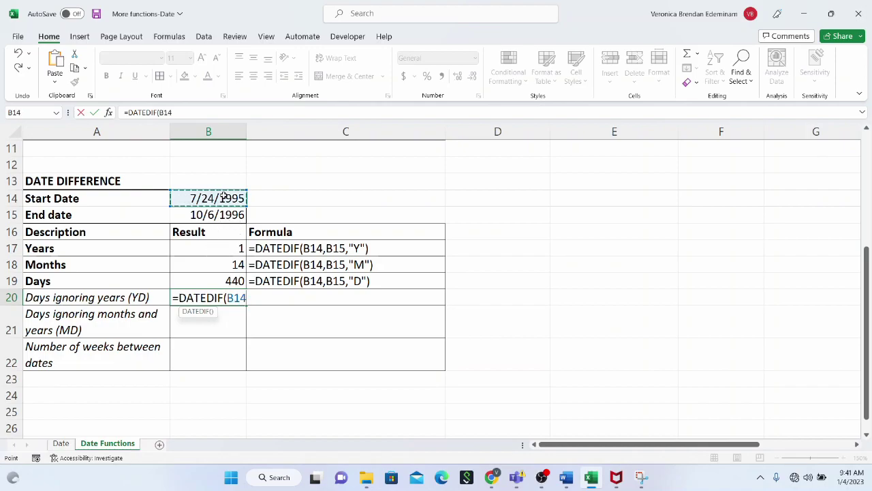
{"action": "type", "text": ","}
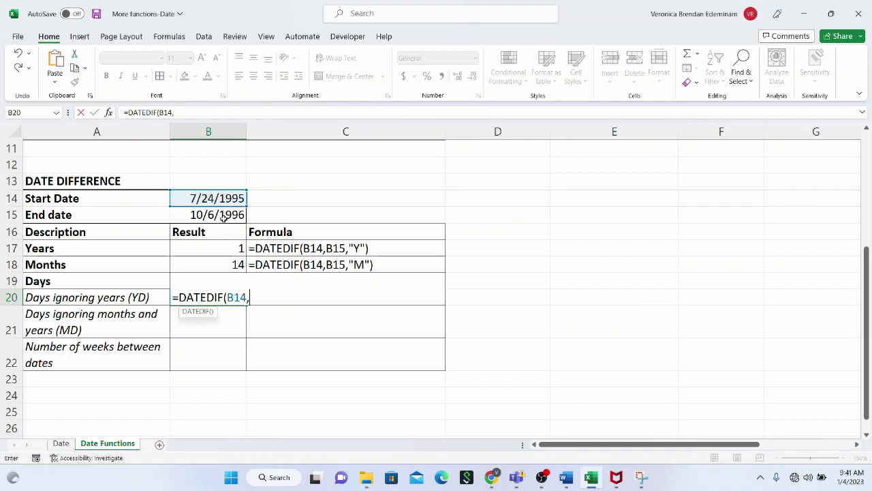
{"action": "left_click", "coordinate": [224, 217]}
{"action": "type", "text": ","}
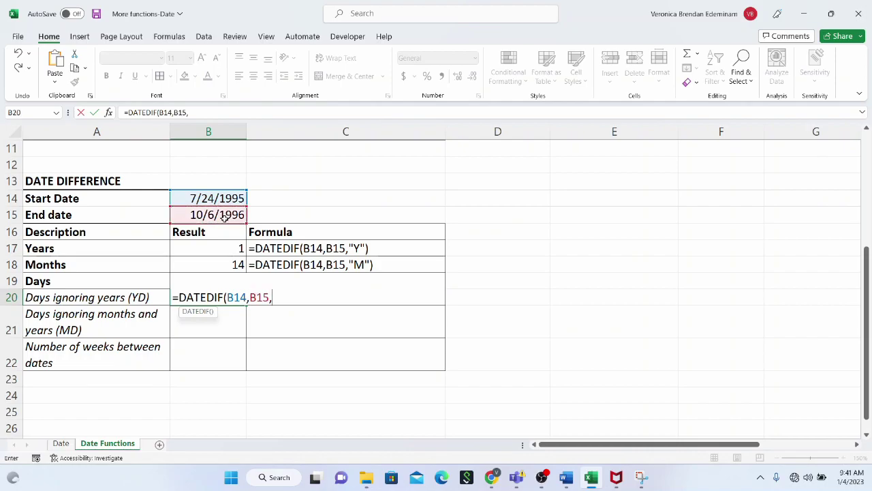
{"action": "type", "text": "\"YD\""}
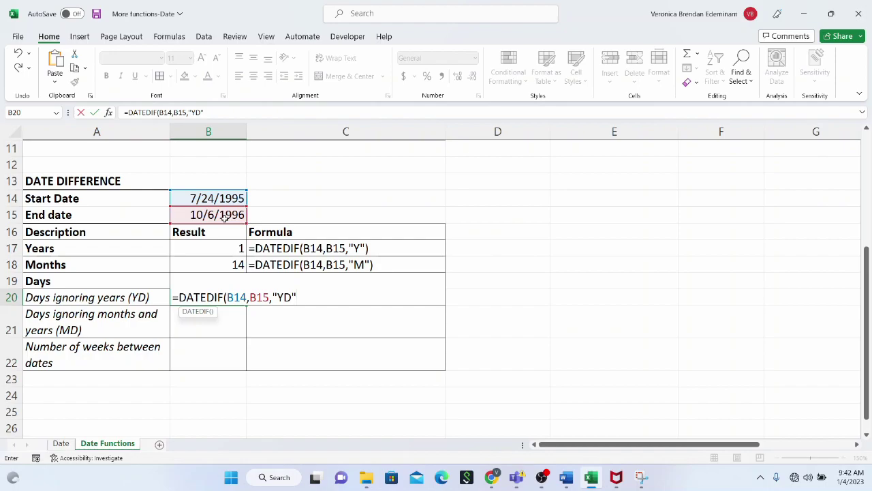
{"action": "type", "text": ")"}
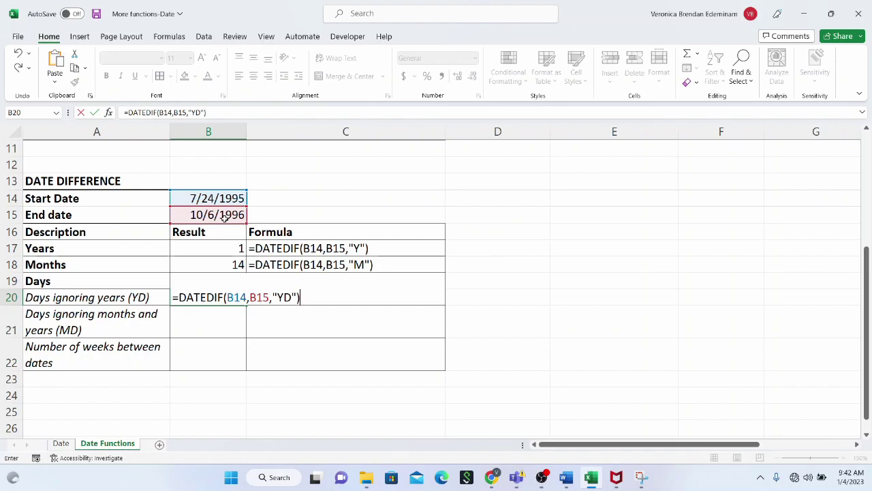
{"action": "key", "text": "Return"}
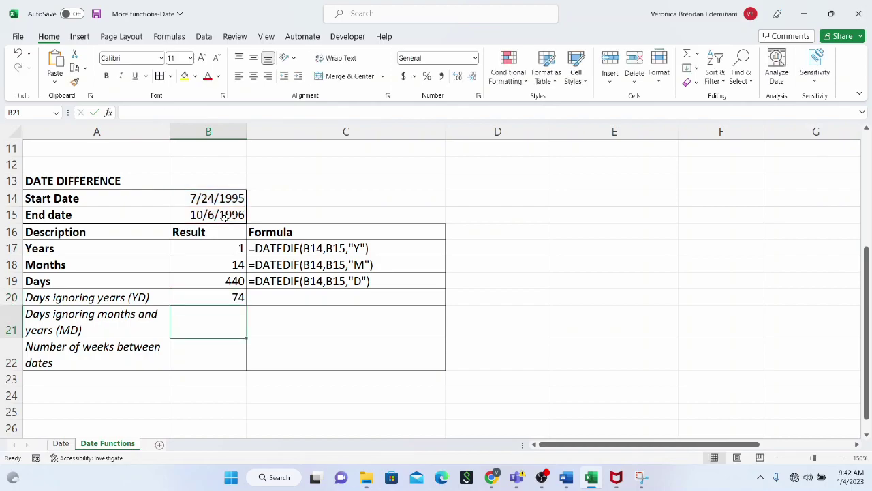
Copy the formula from B20 into C20 as plain text with a leading apostrophe.
{"action": "left_click", "coordinate": [235, 296]}
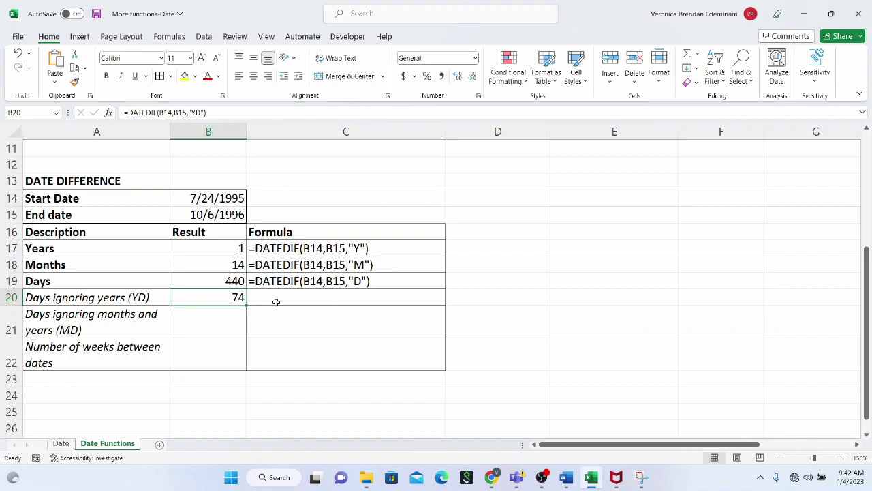
{"action": "left_click_drag", "start_coordinate": [233, 113], "coordinate": [116, 113]}
{"action": "key", "text": "ctrl+c"}
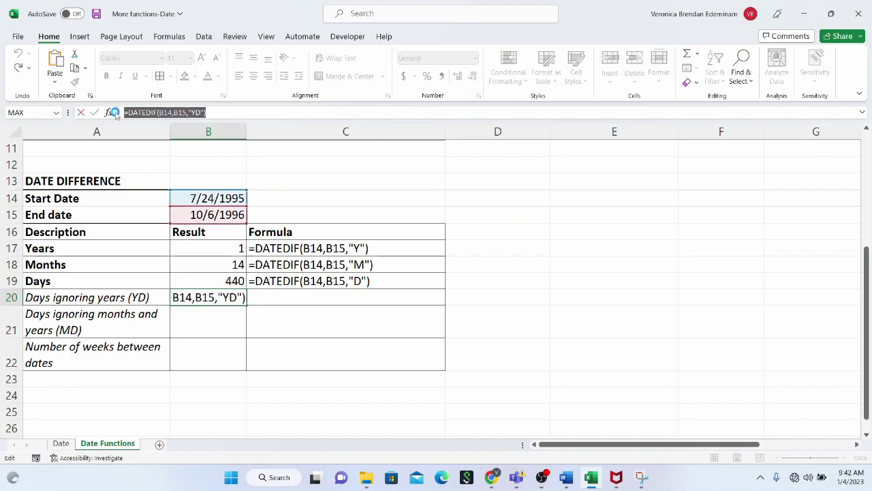
{"action": "key", "text": "Escape"}
{"action": "left_click", "coordinate": [283, 297]}
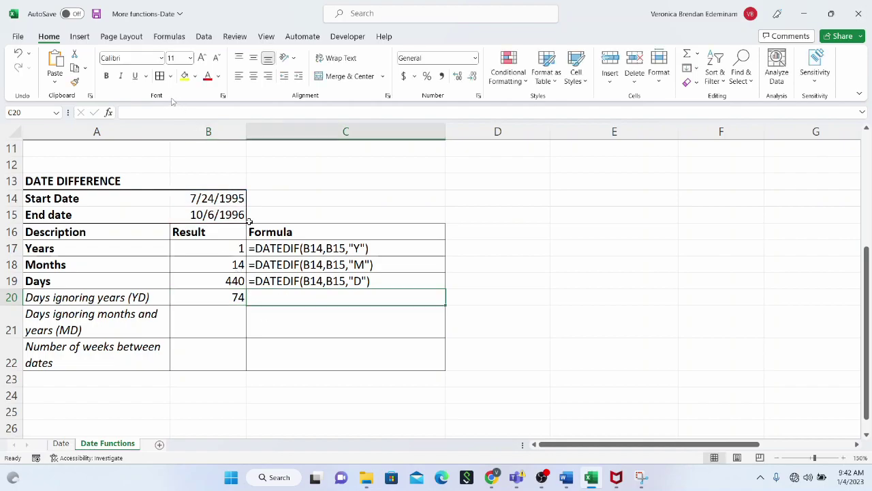
{"action": "left_click", "coordinate": [129, 110]}
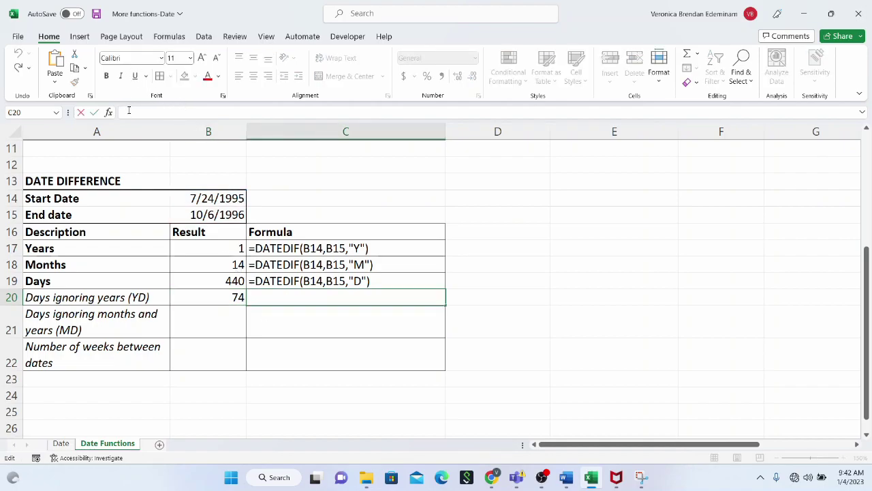
{"action": "type", "text": "'"}
{"action": "key", "text": "ctrl+v"}
{"action": "left_click", "coordinate": [263, 327]}
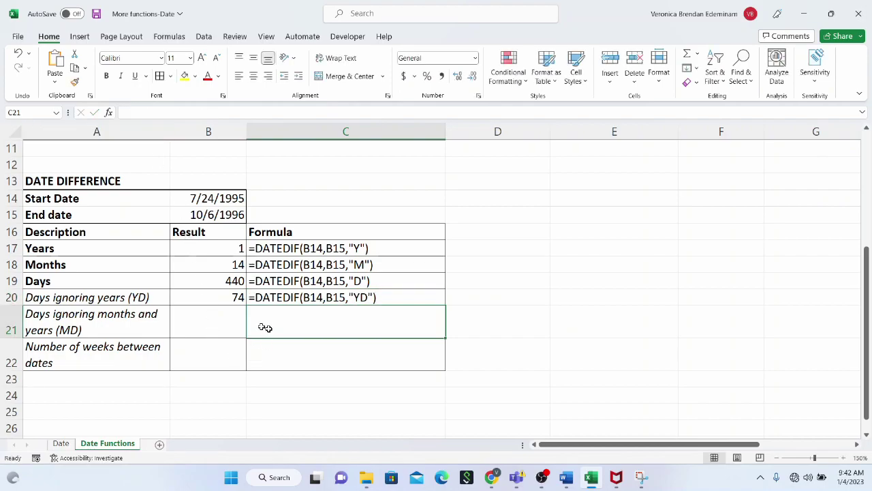
Calculate the days ignoring months and years in B21 with =DATEDIF(B14,B15,"MD").
{"action": "left_click", "coordinate": [222, 323]}
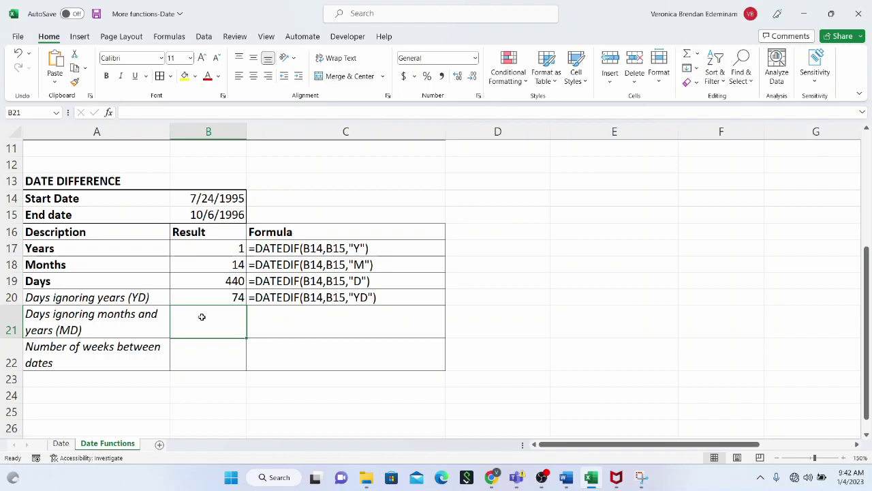
{"action": "type", "text": "=DA"}
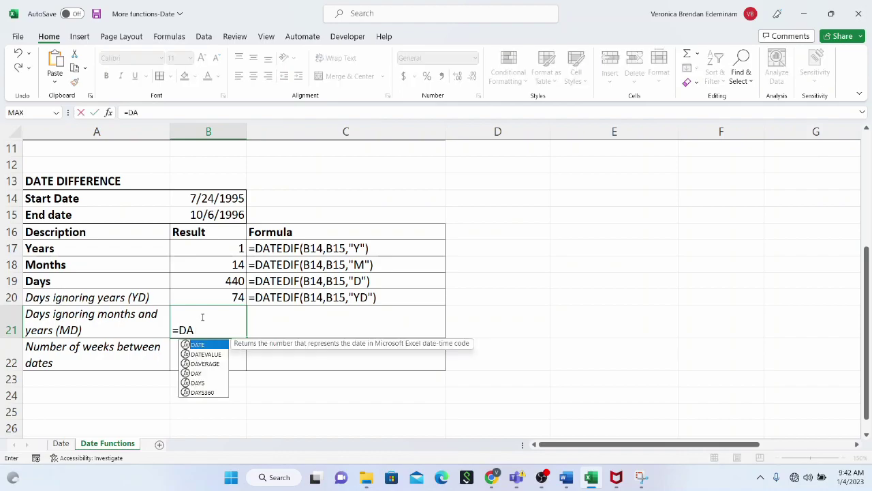
{"action": "type", "text": "TED"}
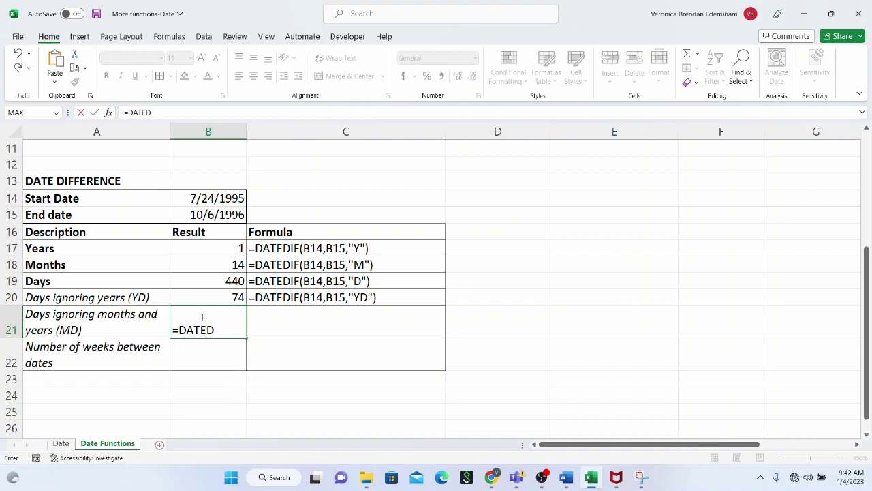
{"action": "type", "text": "IF("}
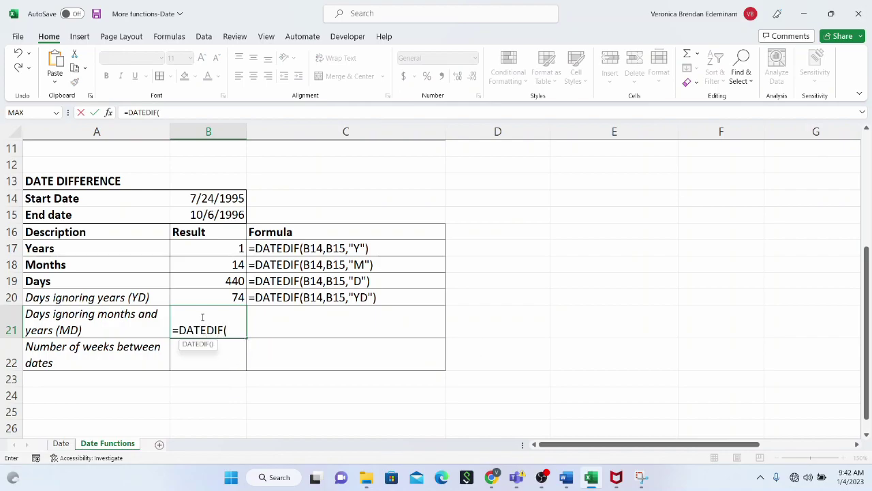
{"action": "left_click", "coordinate": [220, 196]}
{"action": "type", "text": ","}
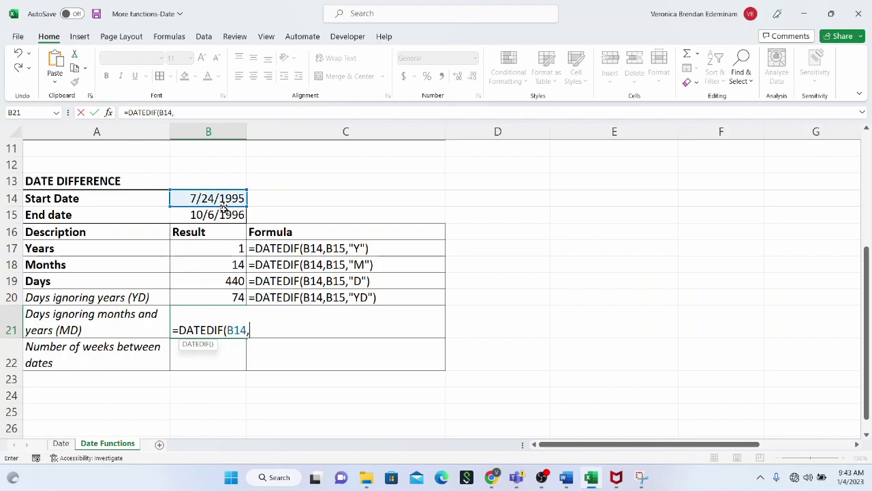
{"action": "left_click", "coordinate": [225, 214]}
{"action": "type", "text": ","}
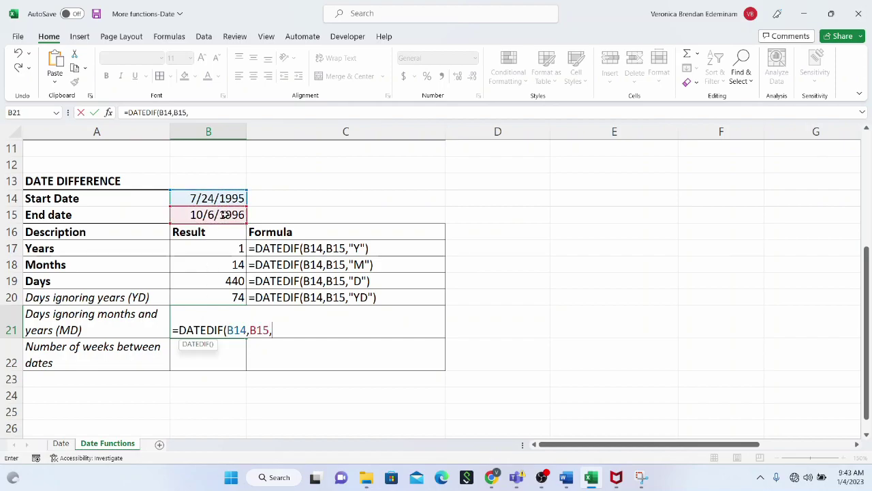
{"action": "type", "text": "\"MD\")"}
{"action": "key", "text": "Return"}
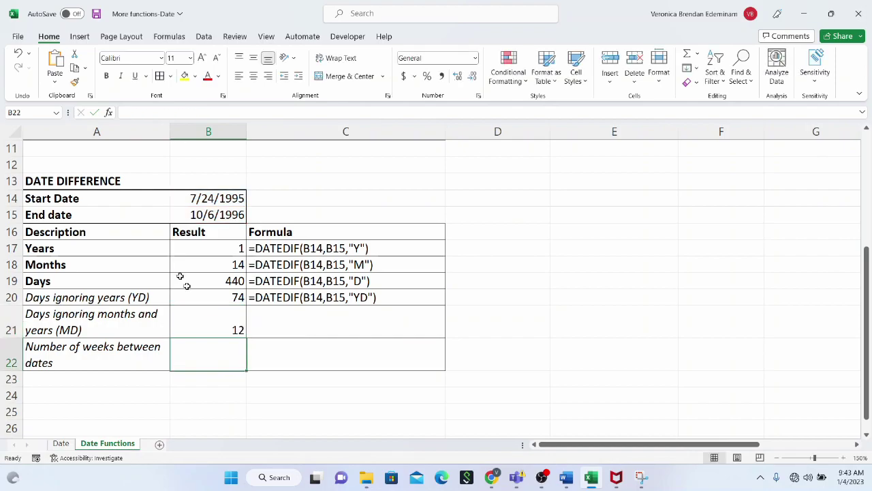
Compare the result for days ignoring months and years in B21 with the start and end dates in B14:B15.
{"action": "left_click", "coordinate": [227, 328]}
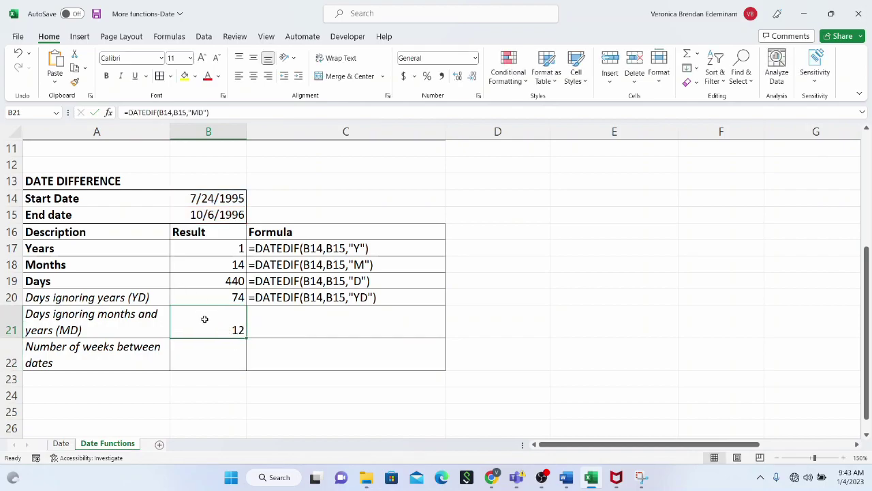
{"action": "left_click", "coordinate": [192, 198]}
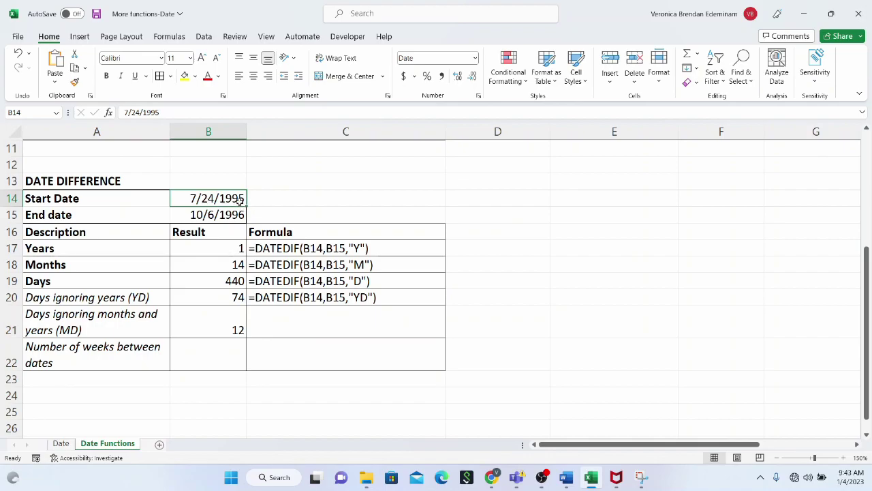
{"action": "left_click", "coordinate": [187, 214]}
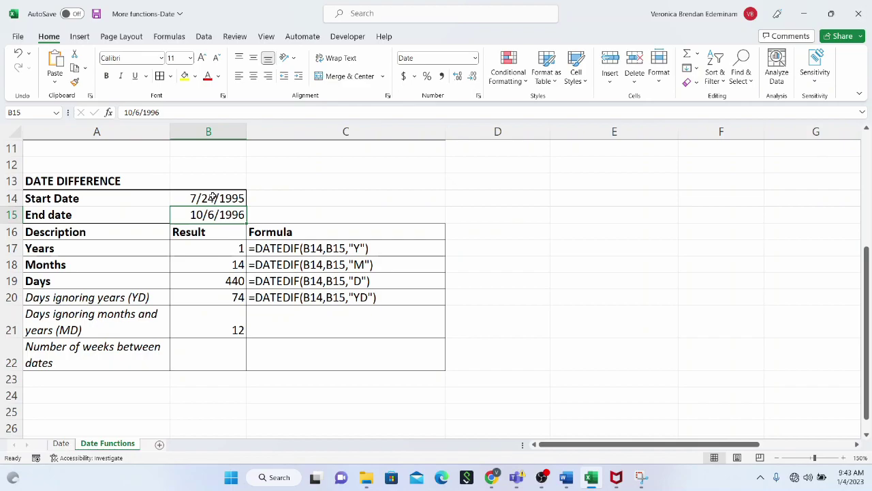
Copy the "MD" formula from B21 into C21 as plain text with a leading apostrophe.
{"action": "left_click", "coordinate": [225, 328]}
{"action": "left_click", "coordinate": [293, 328]}
{"action": "left_click", "coordinate": [220, 327]}
{"action": "left_click_drag", "start_coordinate": [227, 113], "coordinate": [100, 112]}
{"action": "key", "text": "ctrl+c"}
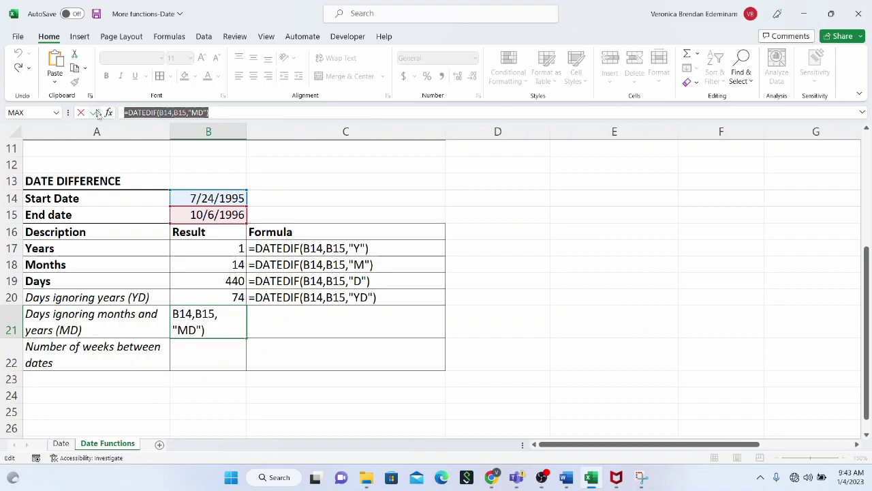
{"action": "left_click", "coordinate": [95, 113]}
{"action": "left_click", "coordinate": [327, 324]}
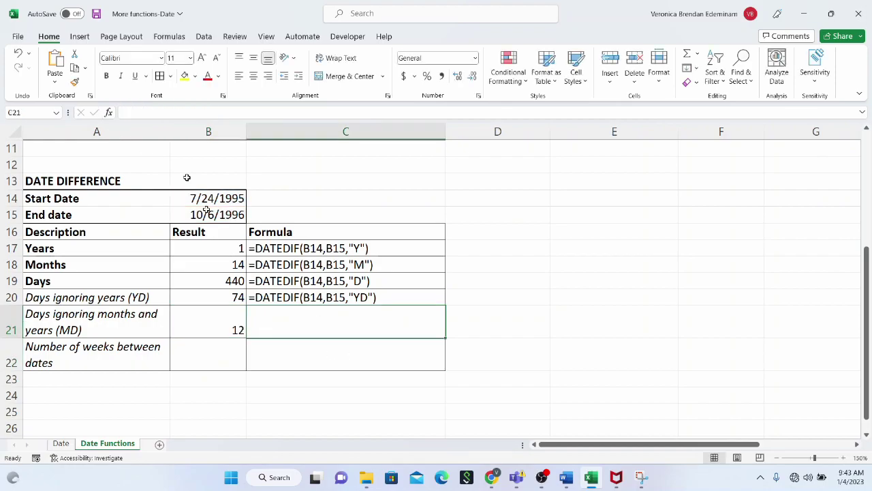
{"action": "left_click", "coordinate": [157, 113]}
{"action": "type", "text": "'"}
{"action": "key", "text": "ctrl+v"}
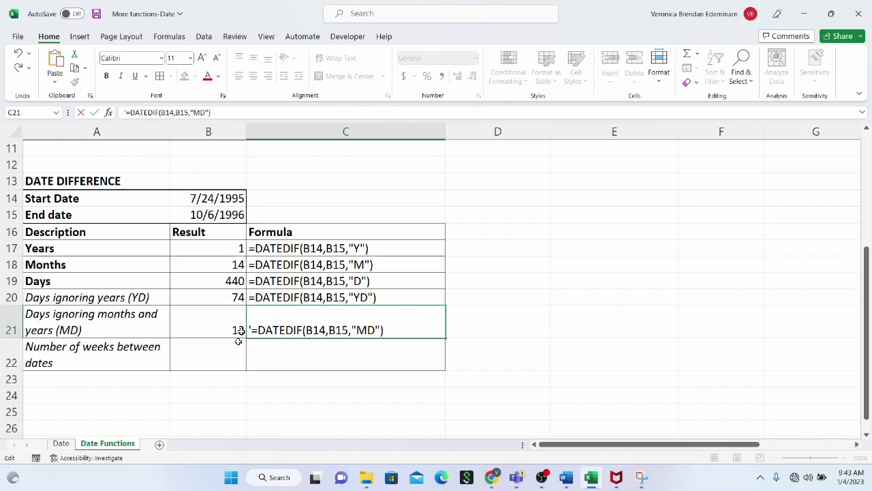
Enter =DATEDIF(B14,B15,"D") in B22 as the basis for the number of weeks between the dates.
{"action": "left_click", "coordinate": [229, 364]}
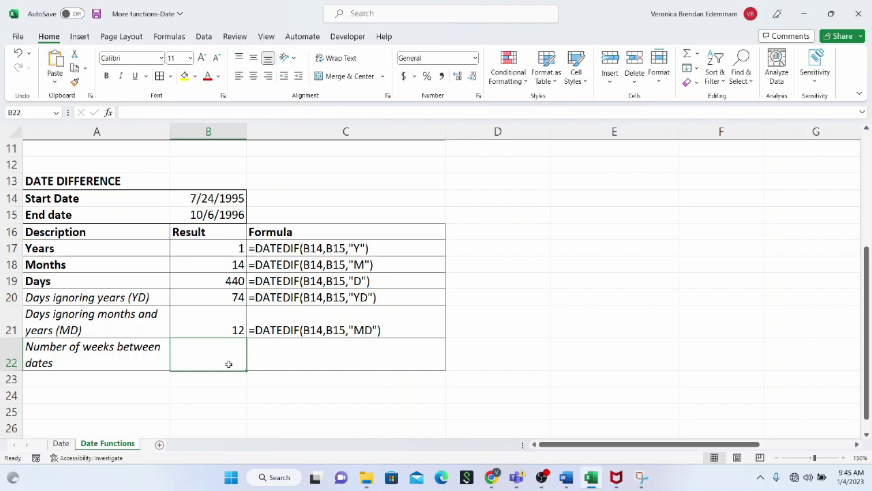
{"action": "type", "text": "=DATEDIF("}
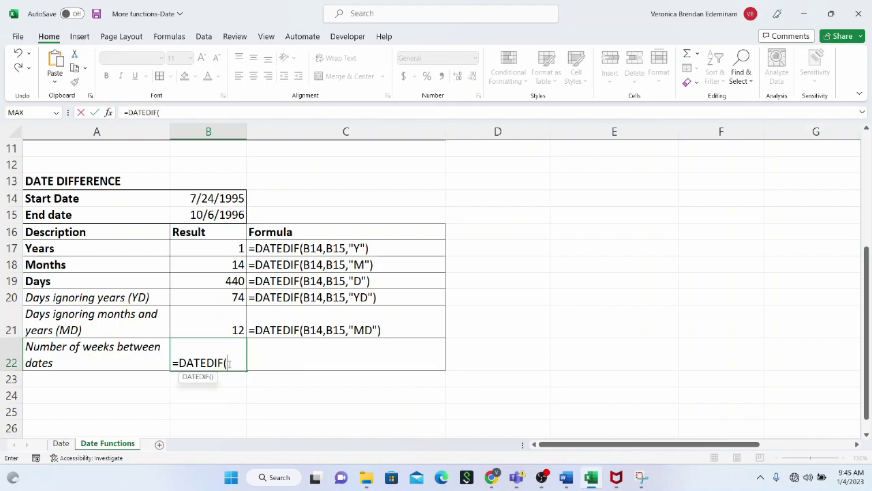
{"action": "left_click", "coordinate": [224, 198]}
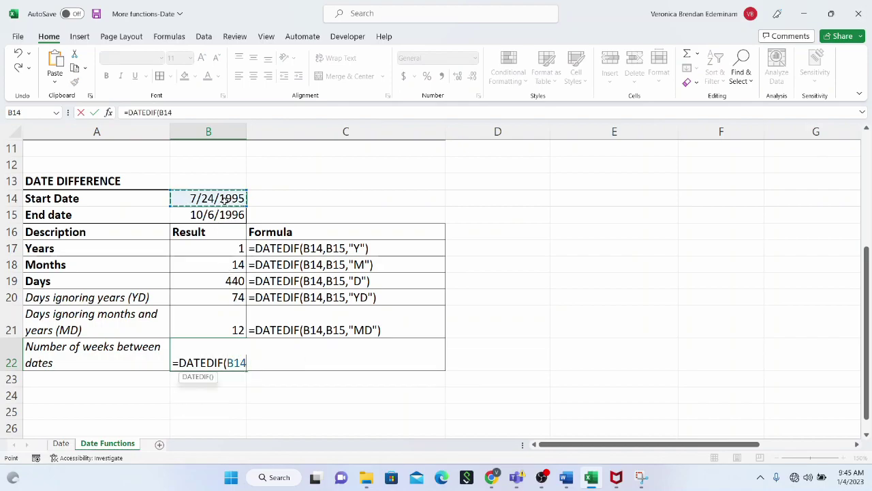
{"action": "type", "text": ","}
{"action": "left_click", "coordinate": [226, 215]}
{"action": "type", "text": ","}
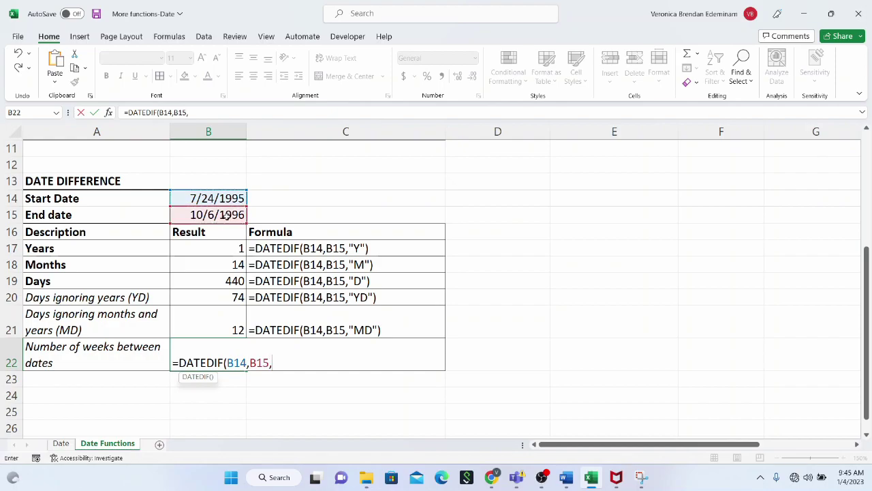
{"action": "type", "text": "\"D\")"}
{"action": "key", "text": "Return"}
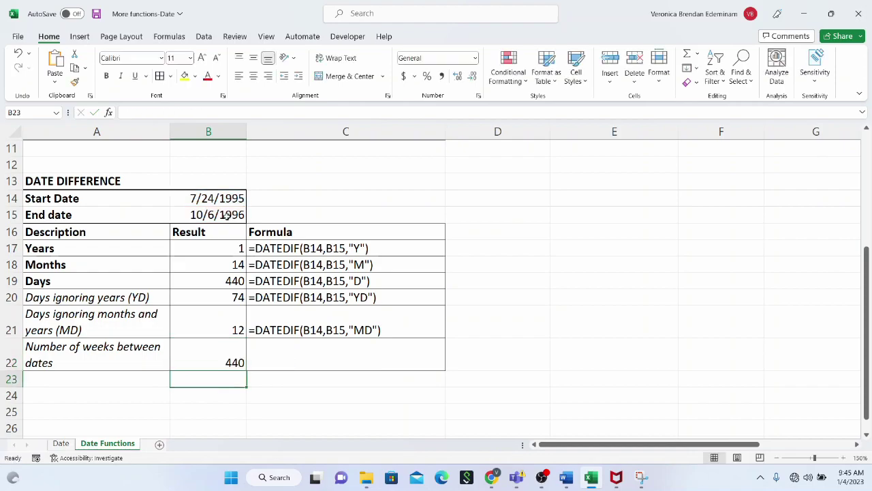
Divide the day difference in B22 by 7 so the formula reads =DATEDIF(B14,B15,"D")/7.
{"action": "left_click", "coordinate": [216, 356]}
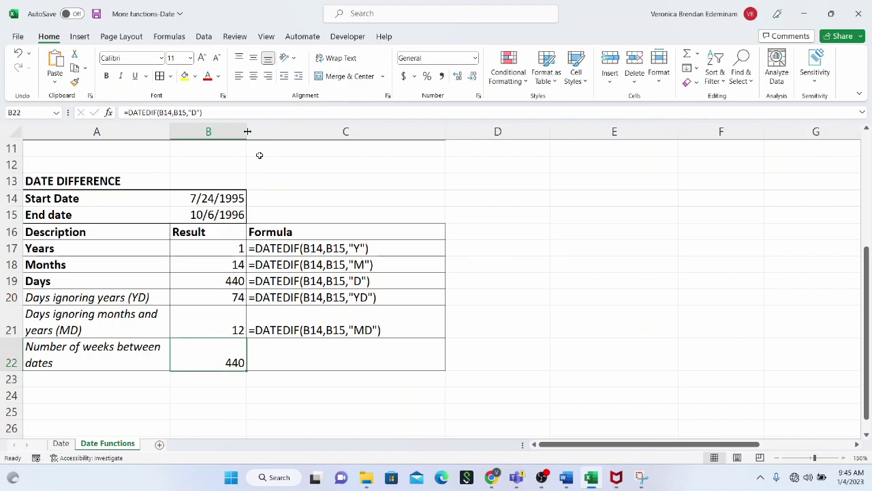
{"action": "left_click", "coordinate": [233, 113]}
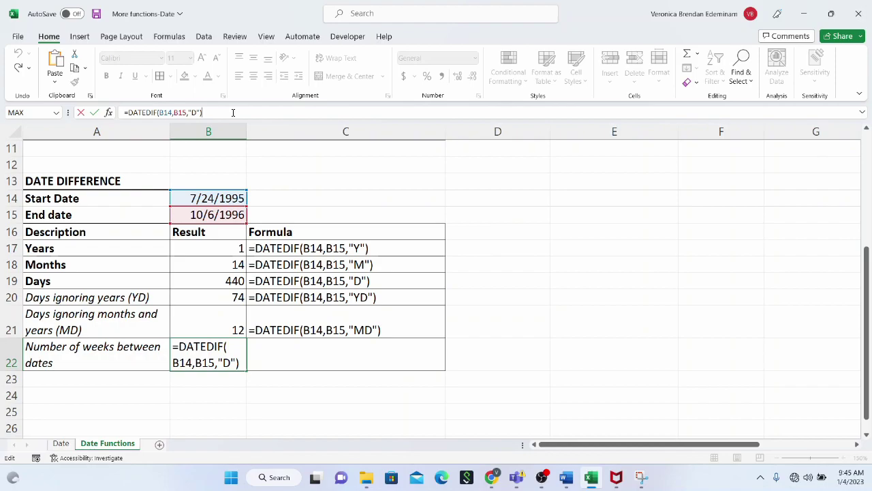
{"action": "type", "text": "/7"}
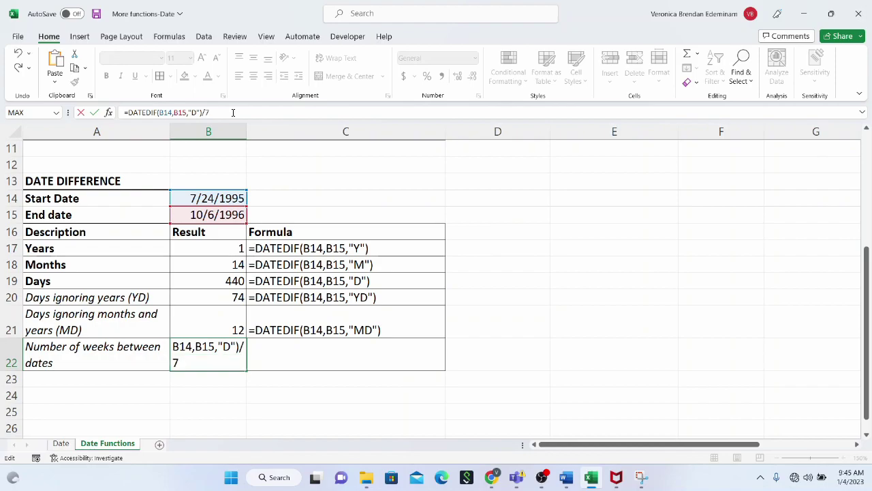
{"action": "key", "text": "Return"}
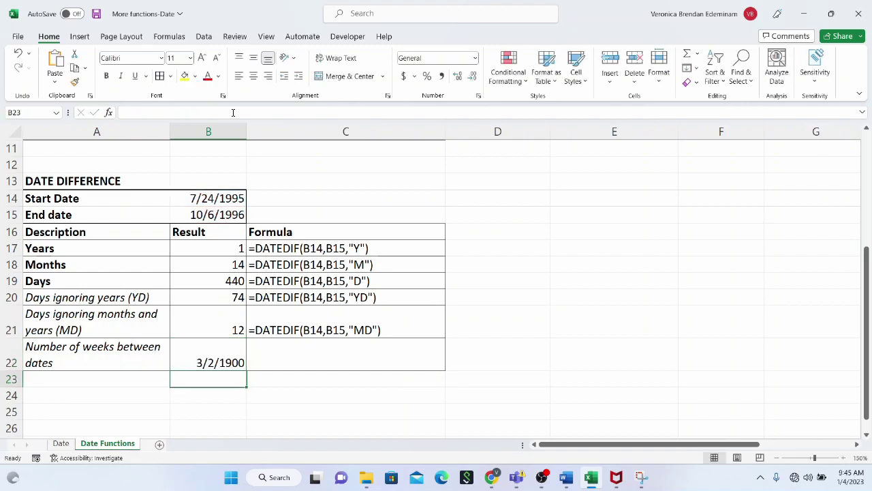
Set the number format of the weeks result in B22 to General.
{"action": "left_click", "coordinate": [226, 349]}
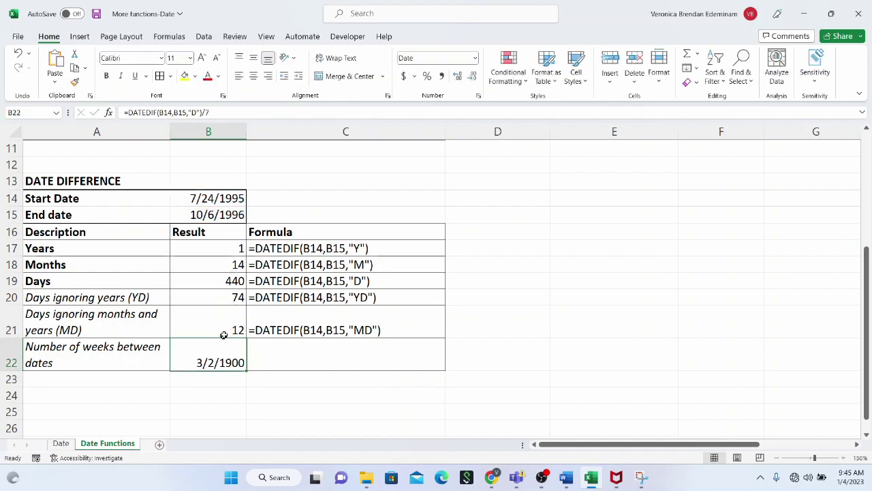
{"action": "scroll", "coordinate": [223, 337], "scroll_direction": "down", "scroll_amount": 1}
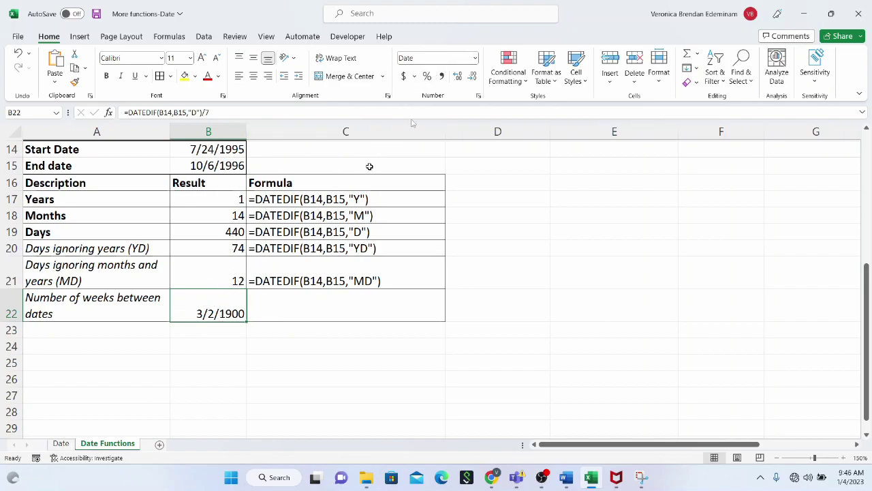
{"action": "left_click", "coordinate": [475, 57]}
{"action": "left_click", "coordinate": [452, 81]}
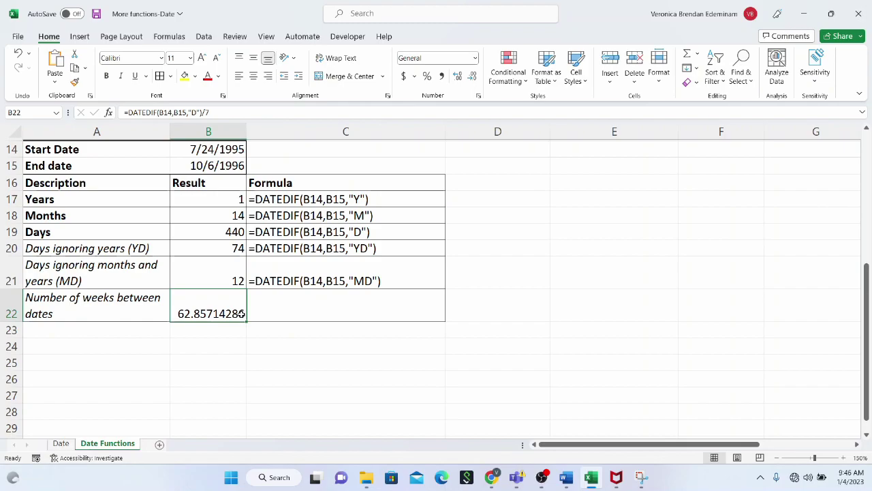
Round the weeks in B22 to zero decimals with =ROUND(DATEDIF(B14,B15,"D")/7,0).
{"action": "left_click", "coordinate": [291, 300]}
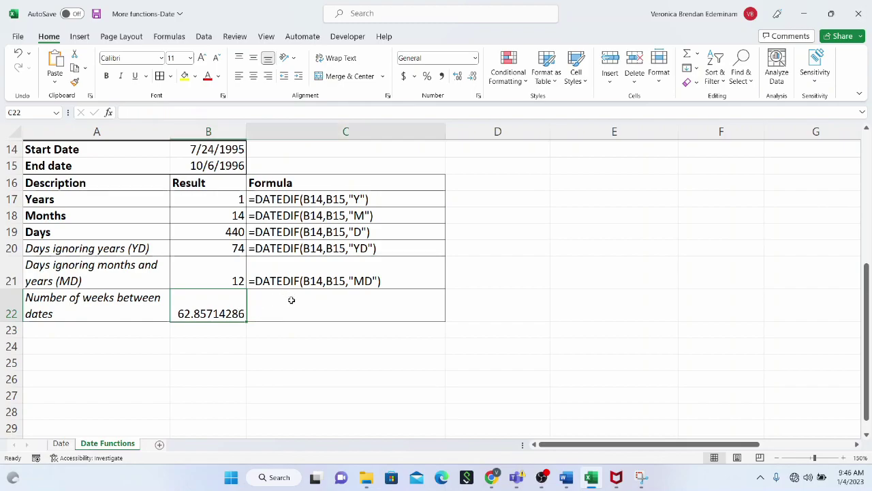
{"action": "left_click", "coordinate": [212, 302]}
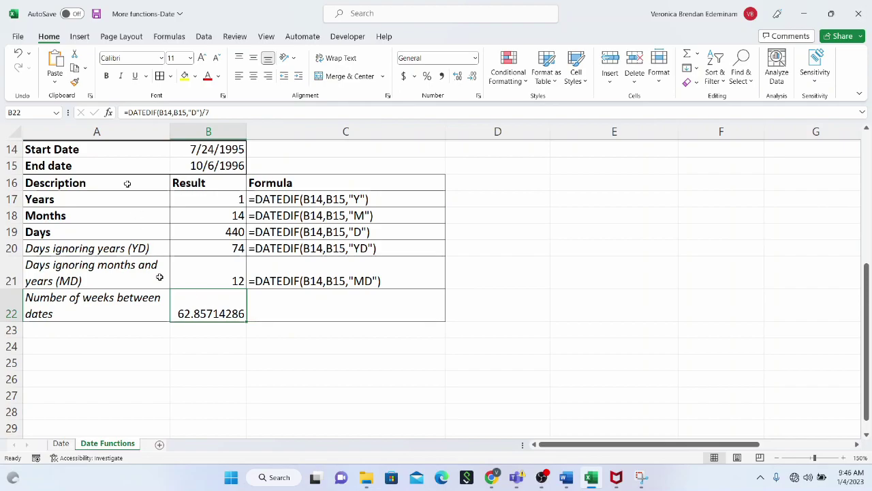
{"action": "left_click", "coordinate": [134, 114]}
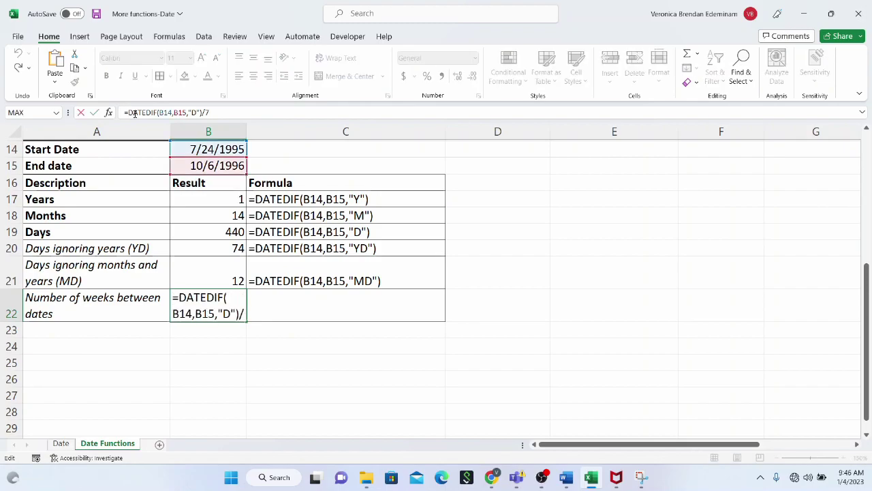
{"action": "type", "text": "round"}
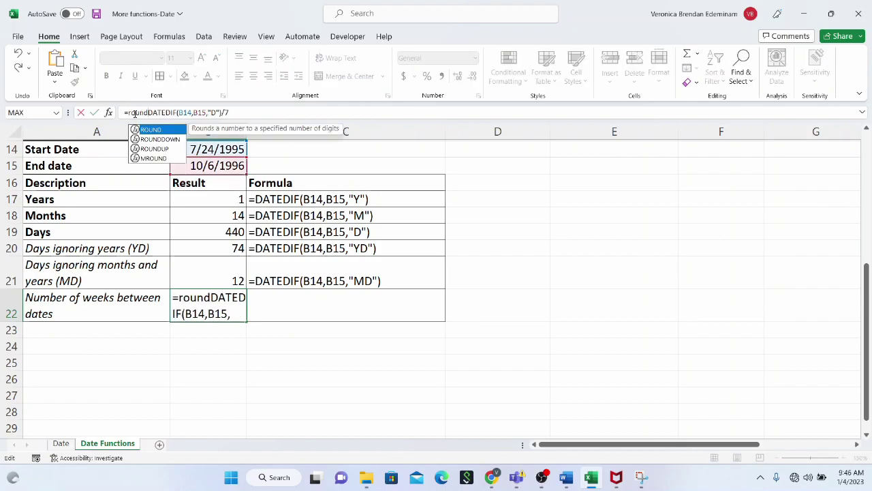
{"action": "type", "text": "("}
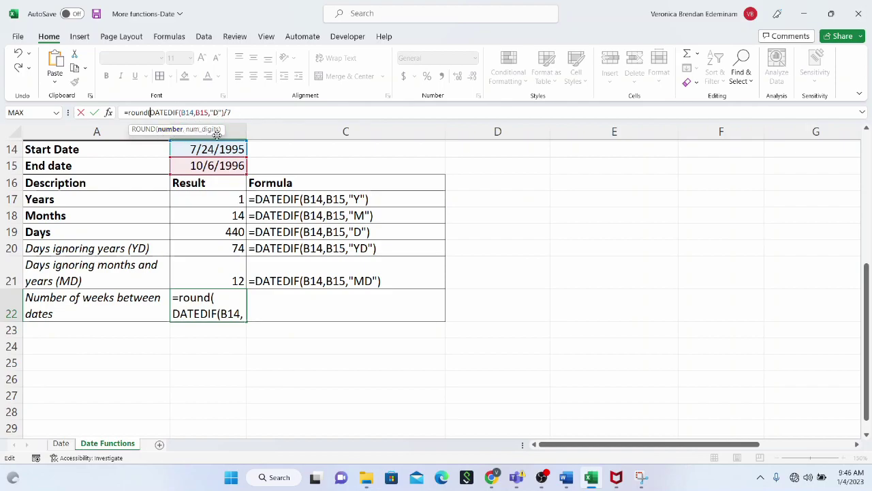
{"action": "left_click", "coordinate": [239, 112]}
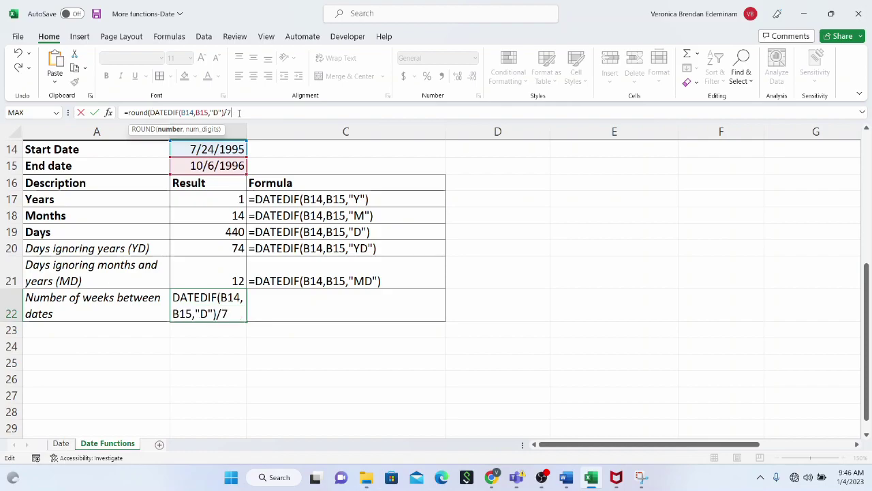
{"action": "type", "text": ",0)"}
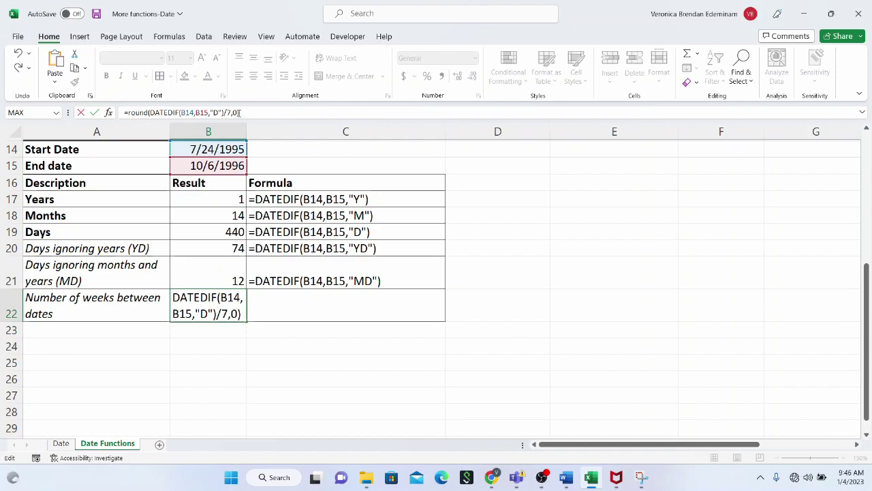
{"action": "key", "text": "Return"}
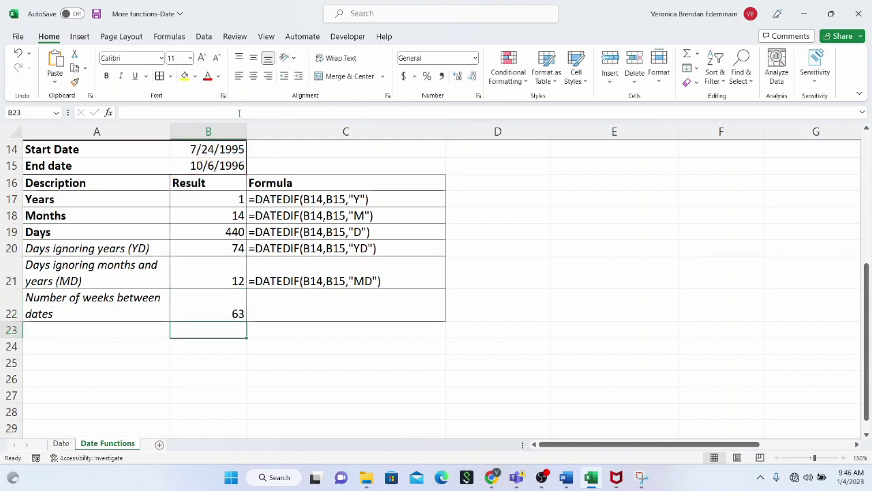
Copy the ROUND formula from B22 into C22 as plain text with a leading apostrophe.
{"action": "left_click", "coordinate": [225, 300]}
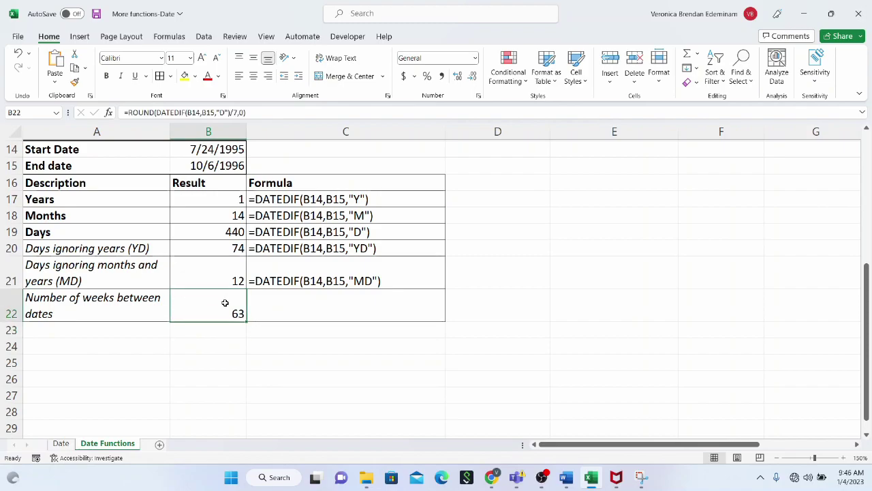
{"action": "left_click", "coordinate": [267, 308]}
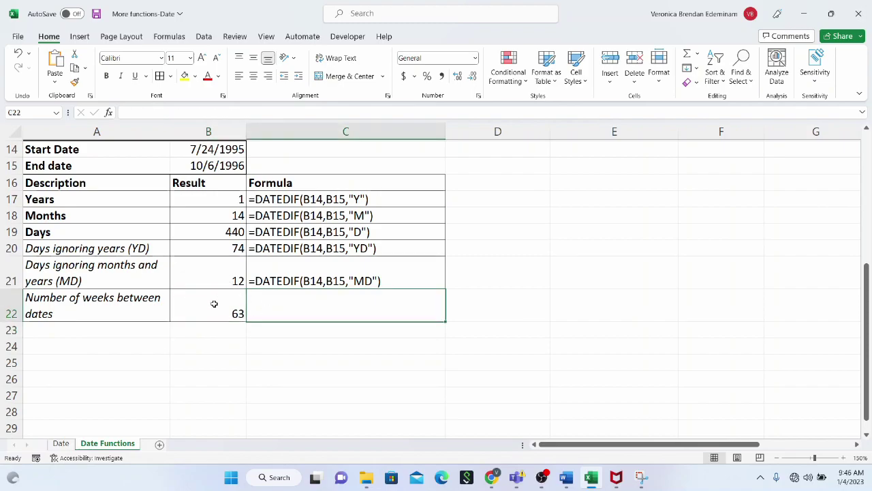
{"action": "left_click", "coordinate": [214, 304]}
{"action": "left_click_drag", "start_coordinate": [245, 112], "coordinate": [125, 112]}
{"action": "key", "text": "ctrl+c"}
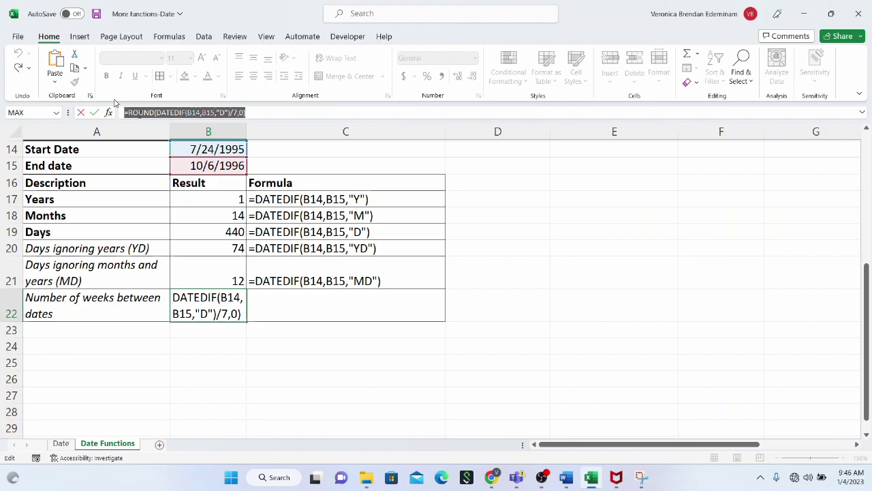
{"action": "left_click", "coordinate": [277, 297]}
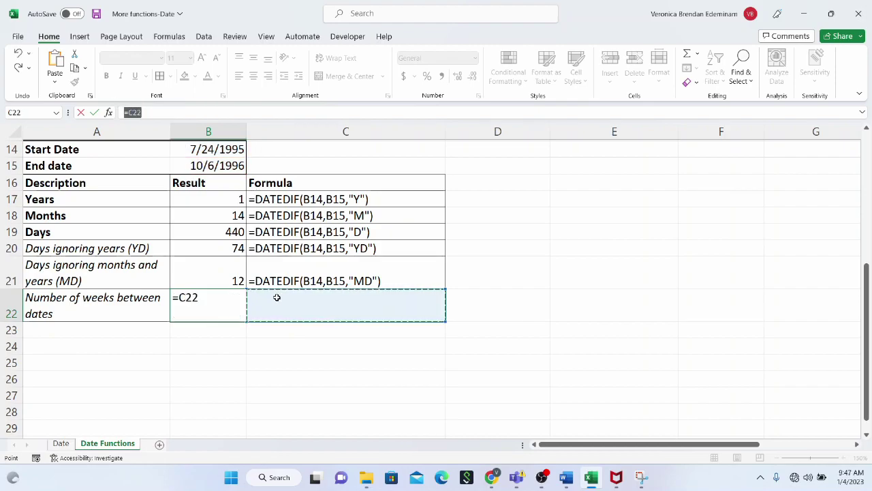
{"action": "key", "text": "Escape"}
{"action": "left_click", "coordinate": [271, 309]}
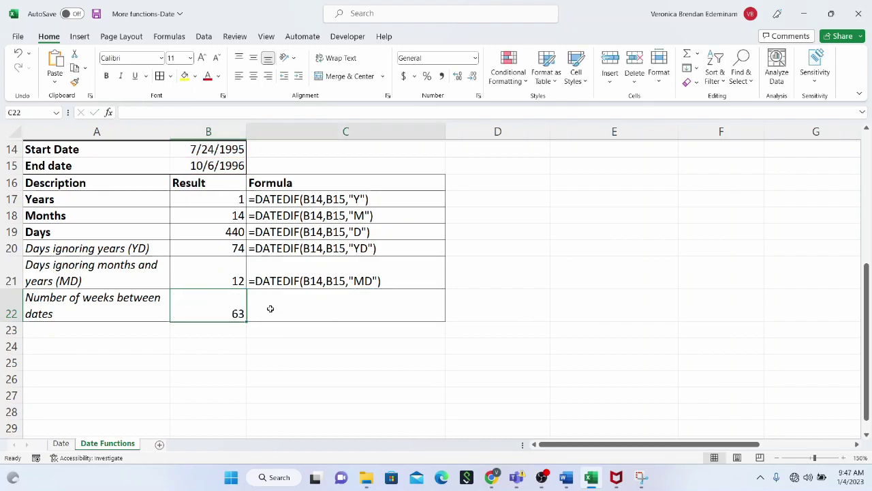
{"action": "type", "text": "'"}
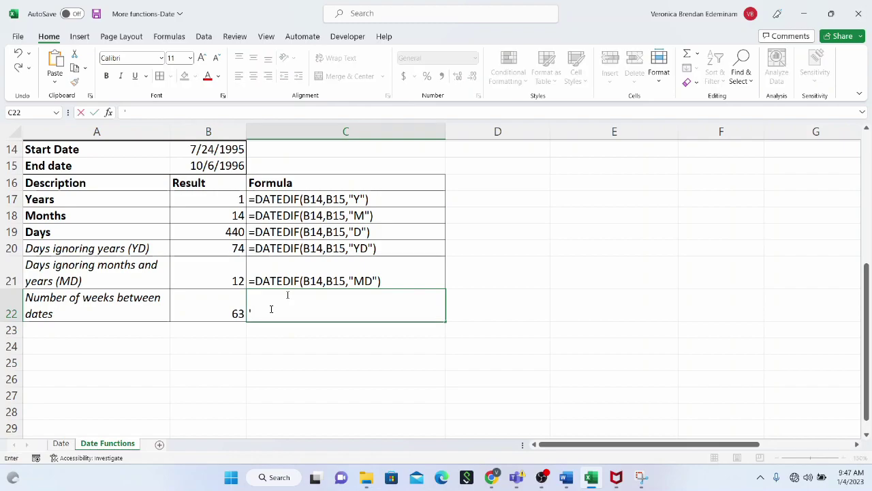
{"action": "left_click", "coordinate": [281, 359]}
{"action": "left_click", "coordinate": [304, 301]}
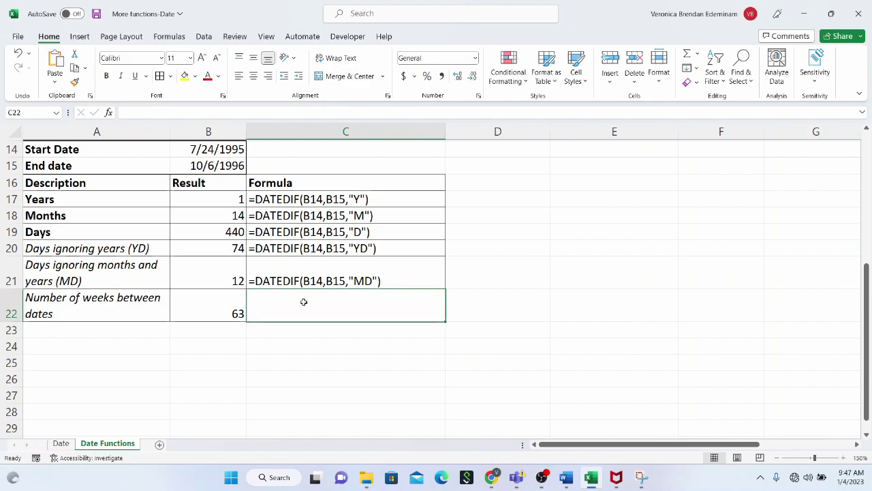
{"action": "type", "text": "'"}
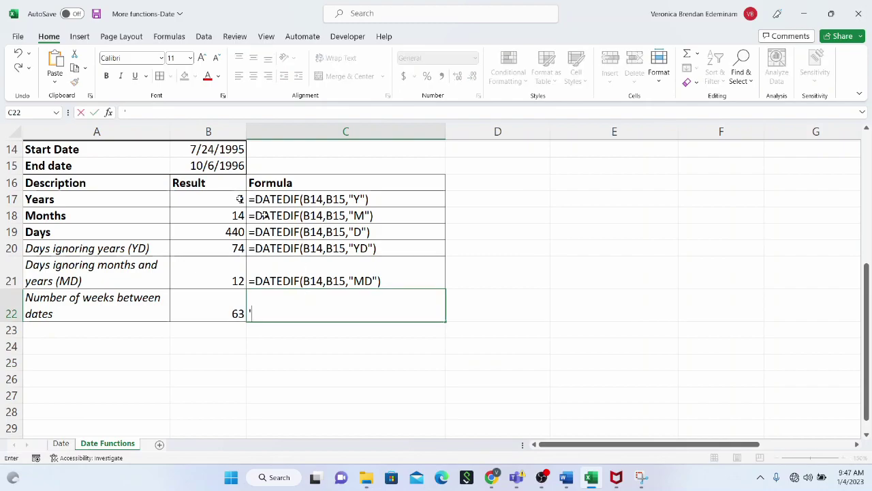
{"action": "left_click", "coordinate": [182, 111]}
{"action": "key", "text": "ctrl+v"}
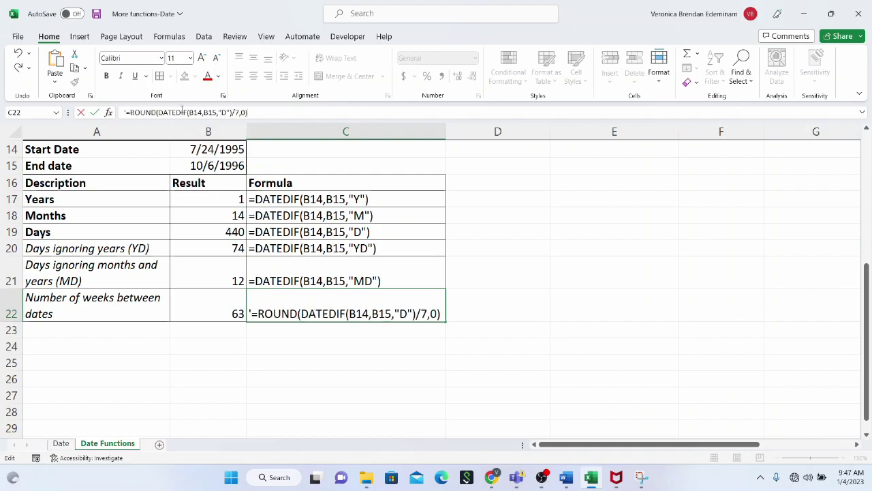
{"action": "key", "text": "Return"}
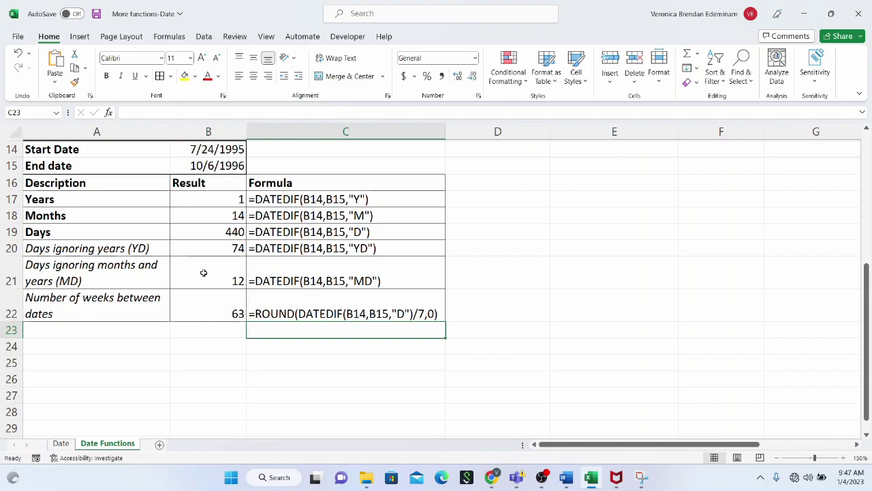
Enter =NOW() as the result in C10 of the NOW row and make column C slightly narrower.
{"action": "scroll", "coordinate": [203, 273], "scroll_direction": "up", "scroll_amount": 1}
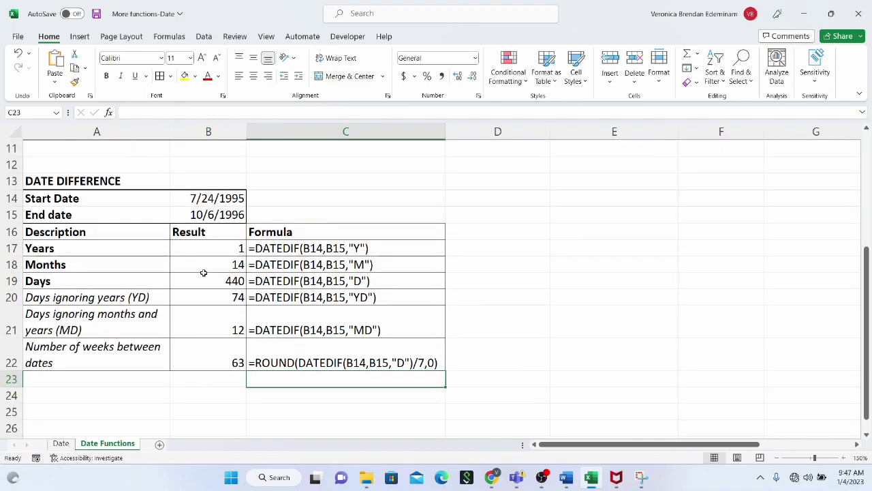
{"action": "scroll", "coordinate": [203, 272], "scroll_direction": "down", "scroll_amount": 1}
{"action": "scroll", "coordinate": [203, 272], "scroll_direction": "up", "scroll_amount": 4}
{"action": "scroll", "coordinate": [203, 272], "scroll_direction": "down", "scroll_amount": 3}
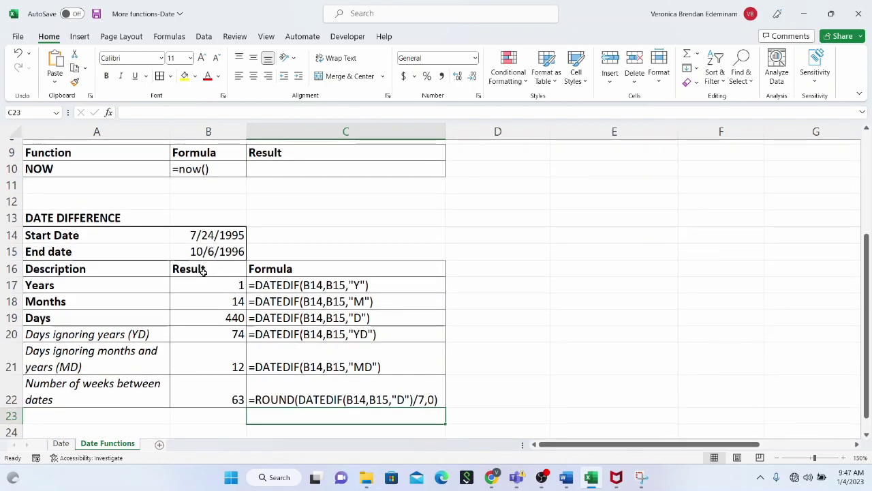
{"action": "left_click", "coordinate": [184, 172]}
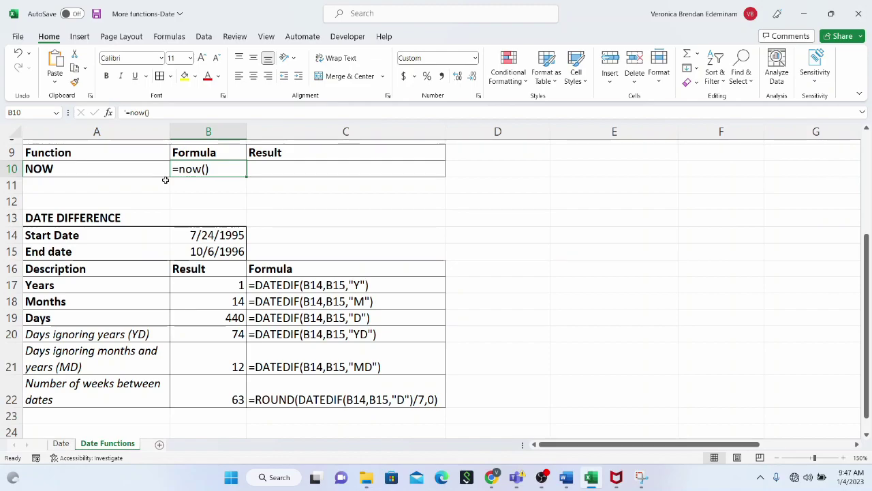
{"action": "left_click", "coordinate": [156, 186]}
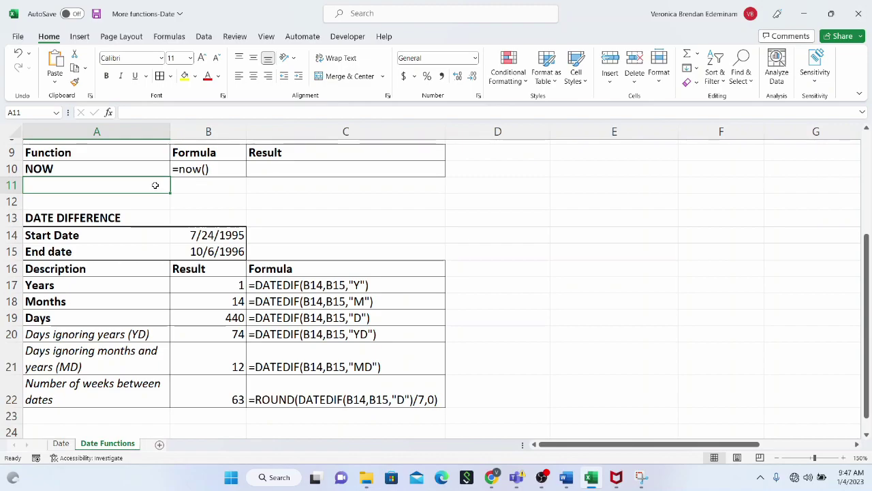
{"action": "left_click", "coordinate": [179, 171]}
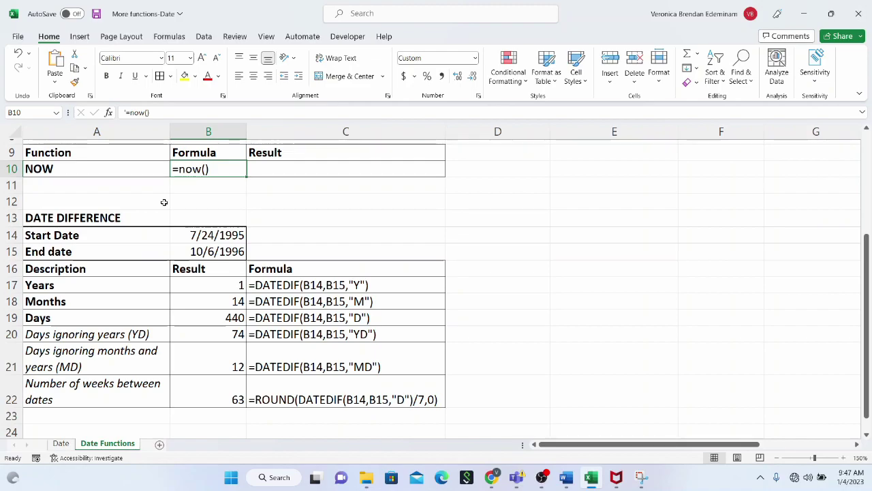
{"action": "left_click", "coordinate": [263, 169]}
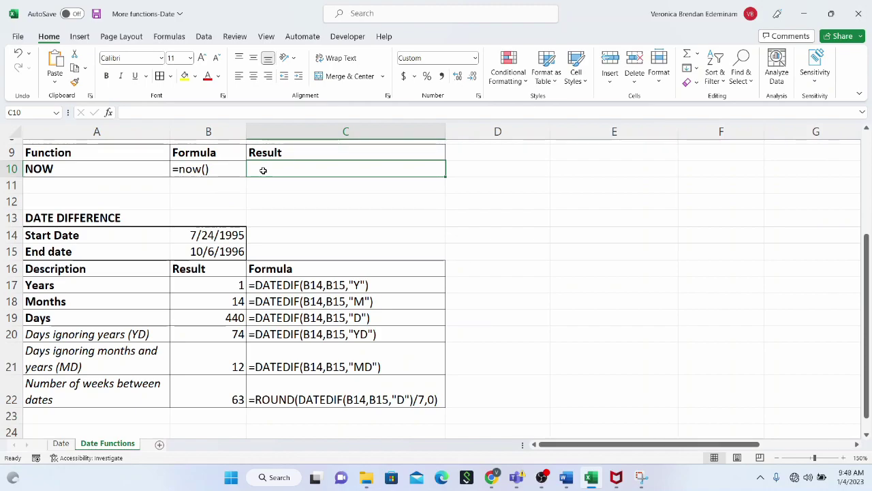
{"action": "type", "text": "=now()"}
{"action": "key", "text": "Return"}
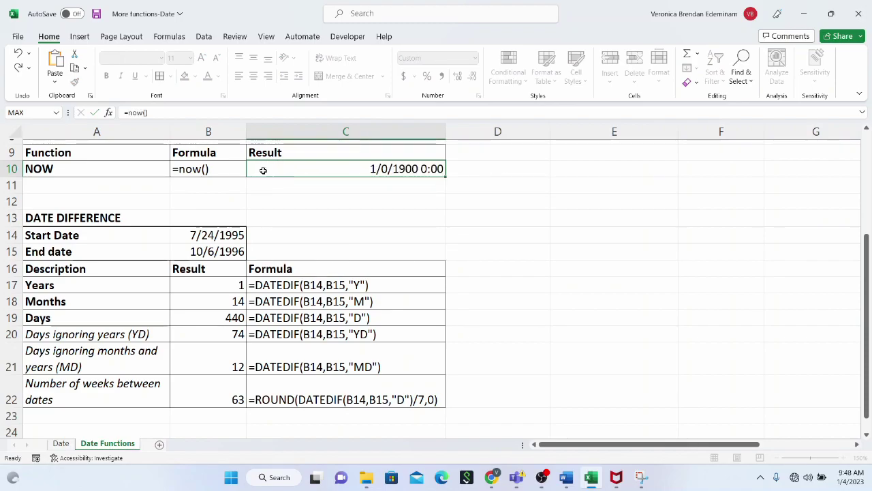
{"action": "left_click", "coordinate": [263, 171]}
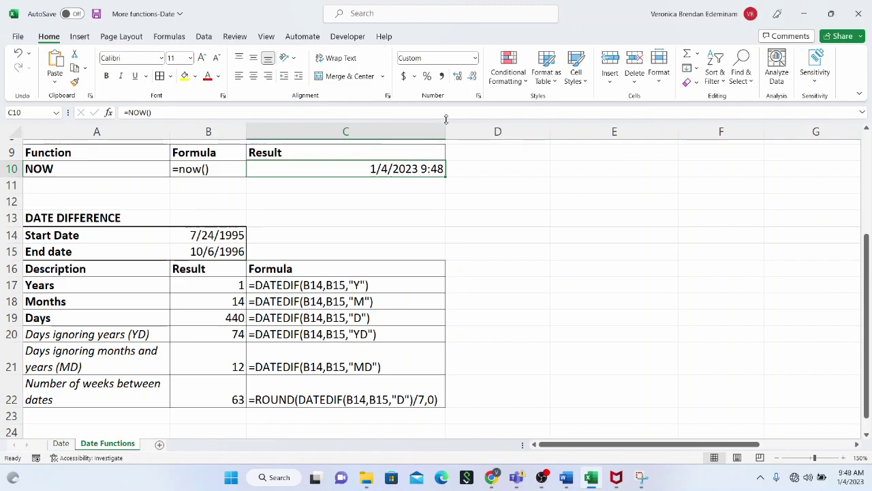
{"action": "left_click_drag", "start_coordinate": [445, 125], "coordinate": [422, 129]}
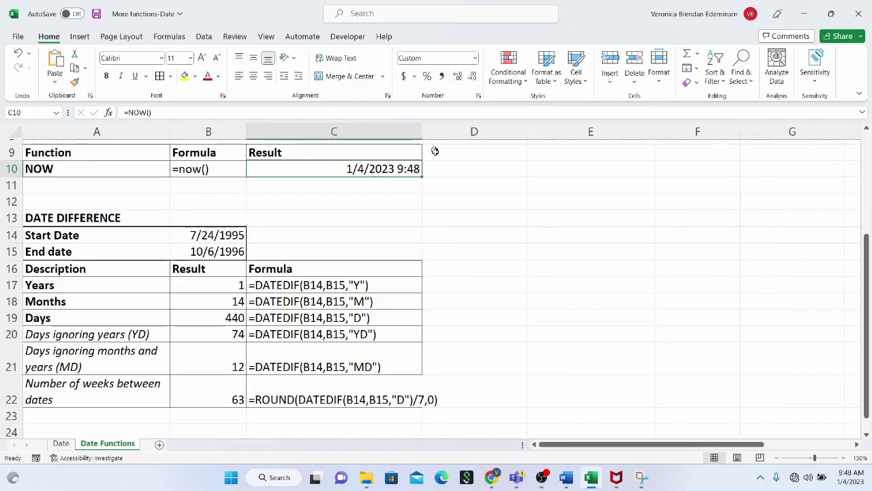
Enter =NOW() in the empty cell E11, then clear that cell again.
{"action": "left_click", "coordinate": [453, 169]}
{"action": "left_click", "coordinate": [575, 186]}
{"action": "type", "text": "=now("}
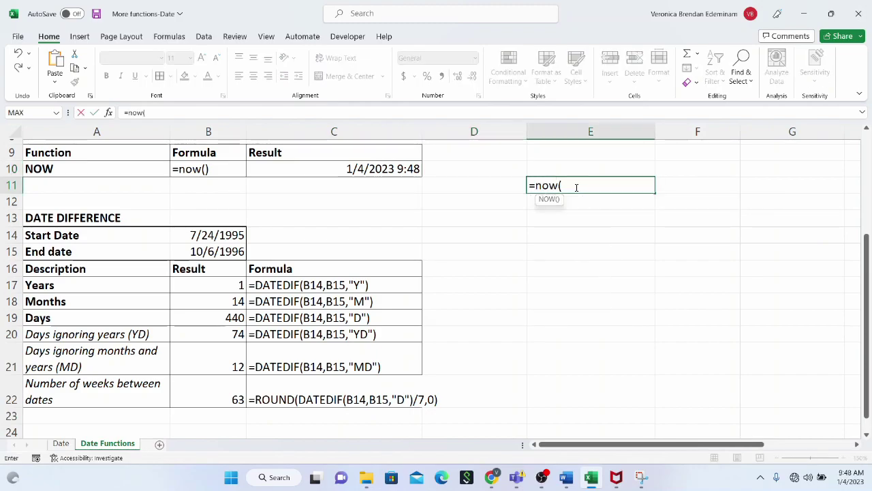
{"action": "type", "text": ")"}
{"action": "key", "text": "Return"}
{"action": "left_click", "coordinate": [568, 188]}
{"action": "key", "text": "Delete"}
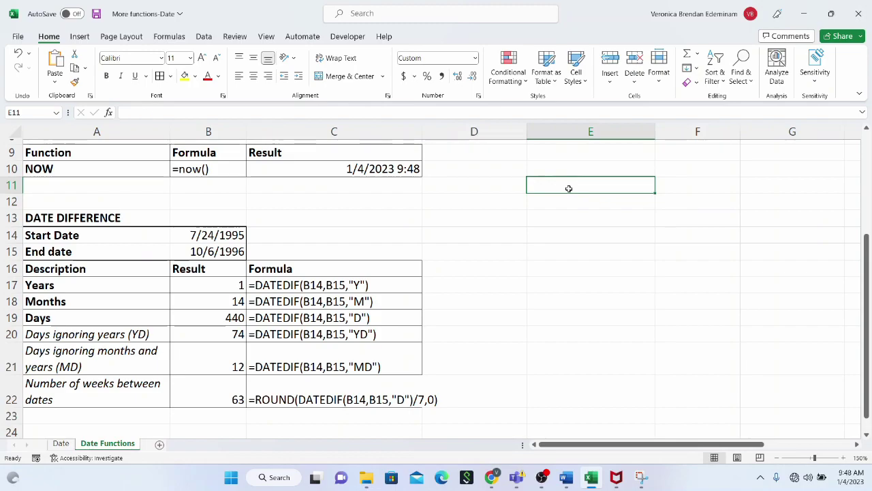
Review the custom number format codes available for the NOW result in C10 and close the format dialog.
{"action": "left_click", "coordinate": [378, 171]}
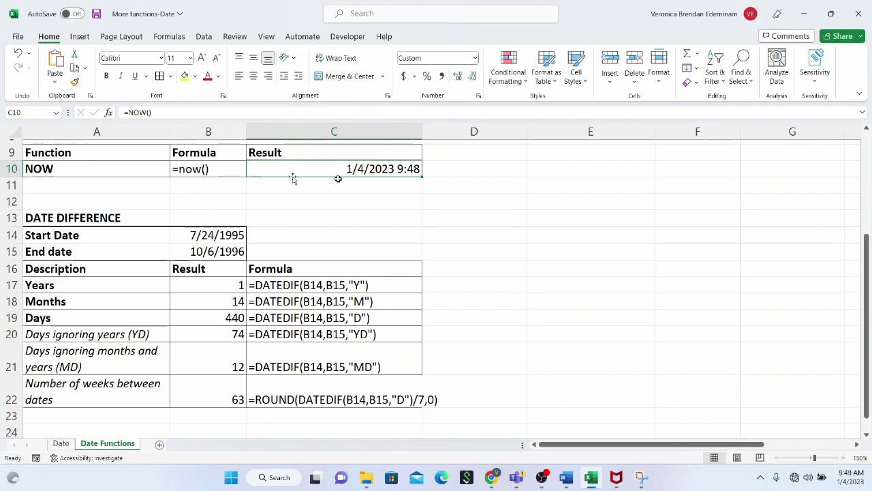
{"action": "left_click", "coordinate": [475, 58]}
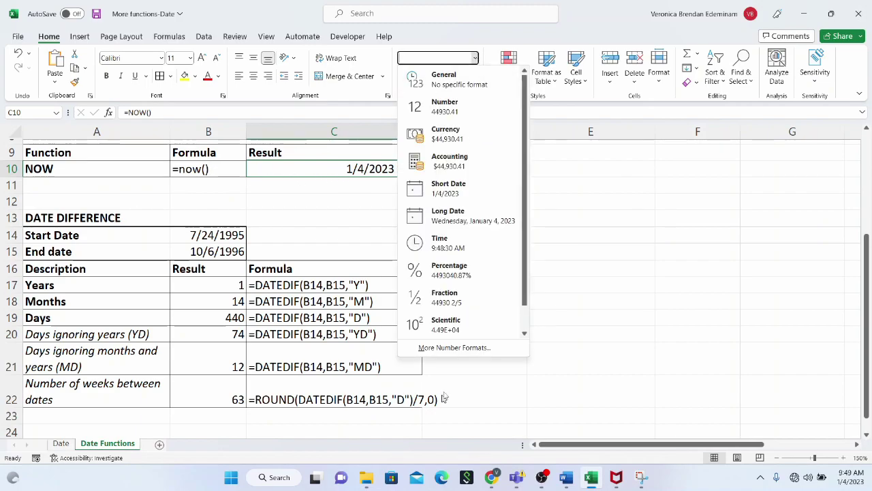
{"action": "left_click", "coordinate": [454, 347]}
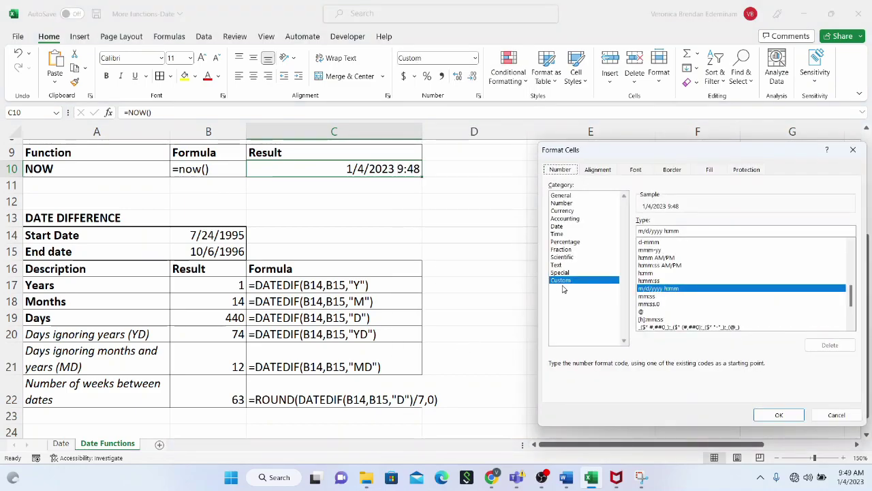
{"action": "left_click_drag", "start_coordinate": [692, 150], "coordinate": [581, 77]}
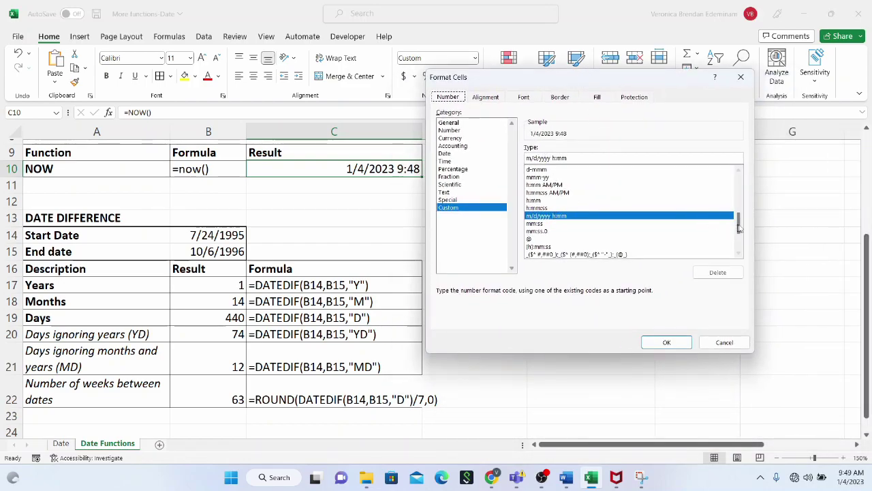
{"action": "mouse_move", "coordinate": [742, 229]}
{"action": "left_mouse_down"}
{"action": "mouse_move", "coordinate": [743, 181]}
{"action": "mouse_move", "coordinate": [742, 230]}
{"action": "left_mouse_up"}
{"action": "left_click", "coordinate": [671, 343]}
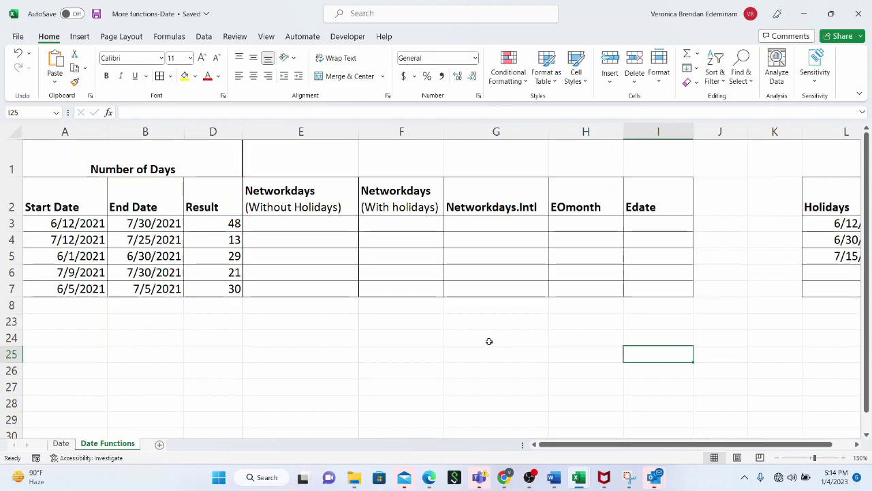
Examine the Networkdays header, the date columns A and B, and the day-difference formula in D3.
{"action": "left_click", "coordinate": [316, 203]}
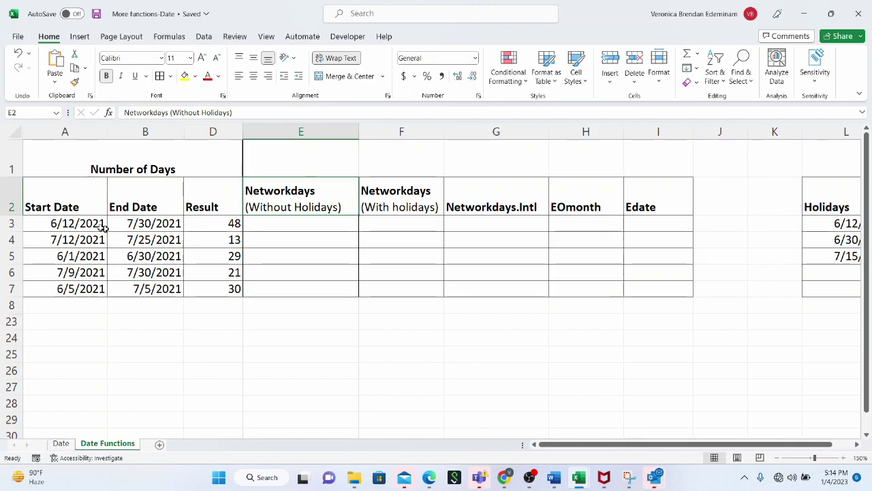
{"action": "left_click", "coordinate": [200, 224]}
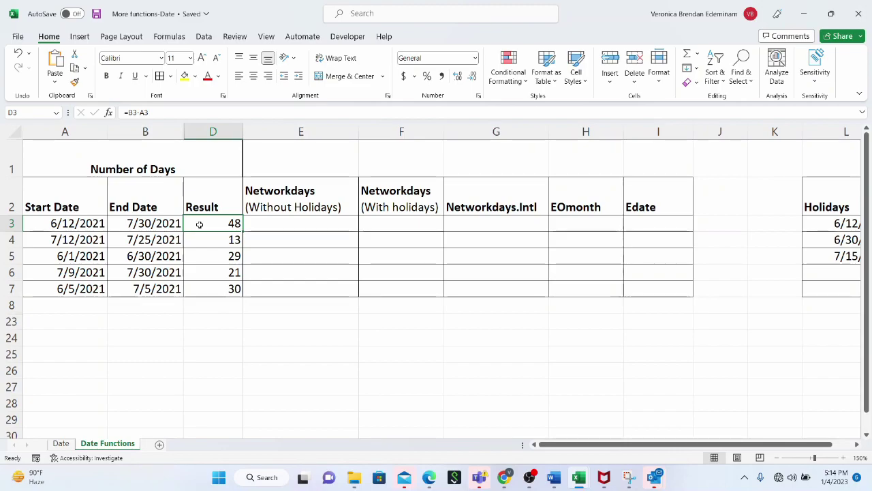
{"action": "left_click", "coordinate": [79, 133]}
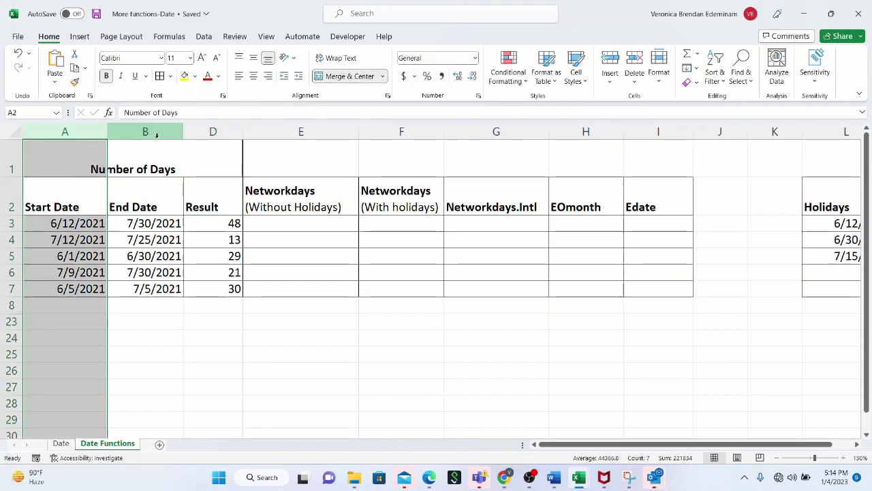
{"action": "left_click", "coordinate": [156, 134]}
{"action": "left_click", "coordinate": [214, 227]}
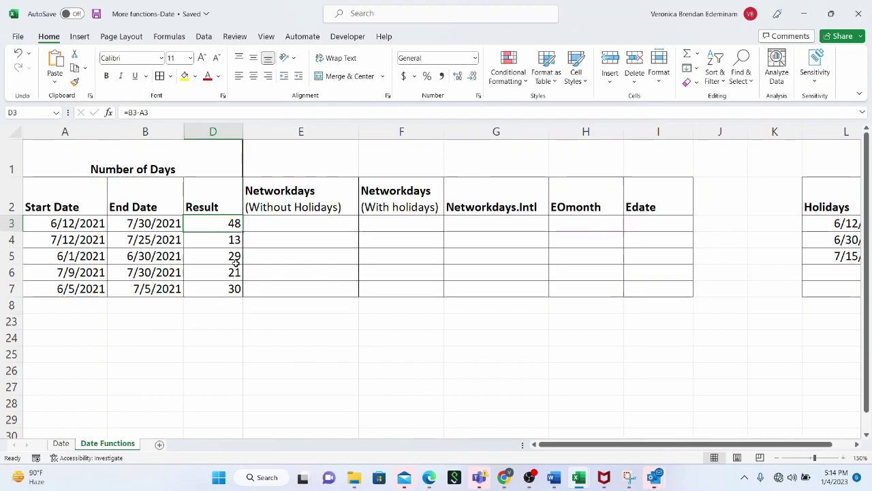
Rename the header in D2 as "Number of Days" and wrap its text.
{"action": "left_click", "coordinate": [217, 207]}
{"action": "type", "text": "Number of Days"}
{"action": "key", "text": "Return"}
{"action": "key", "text": "Up"}
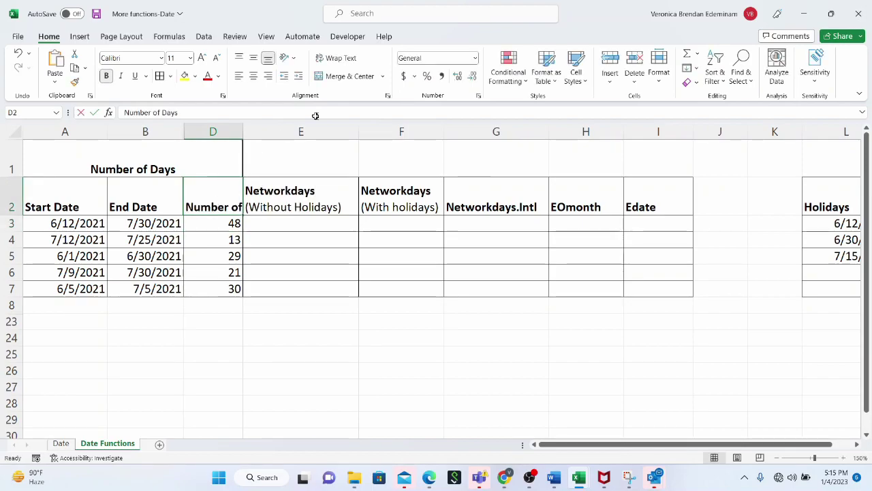
{"action": "left_click", "coordinate": [250, 247]}
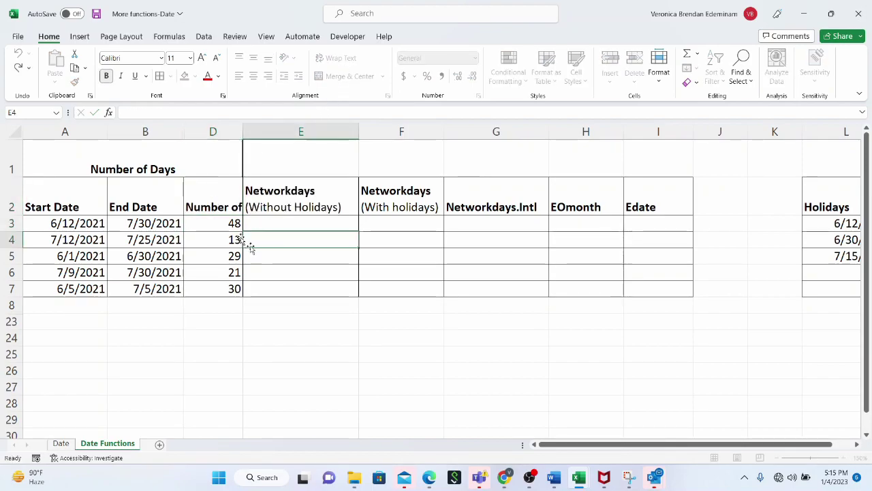
{"action": "left_click", "coordinate": [218, 211]}
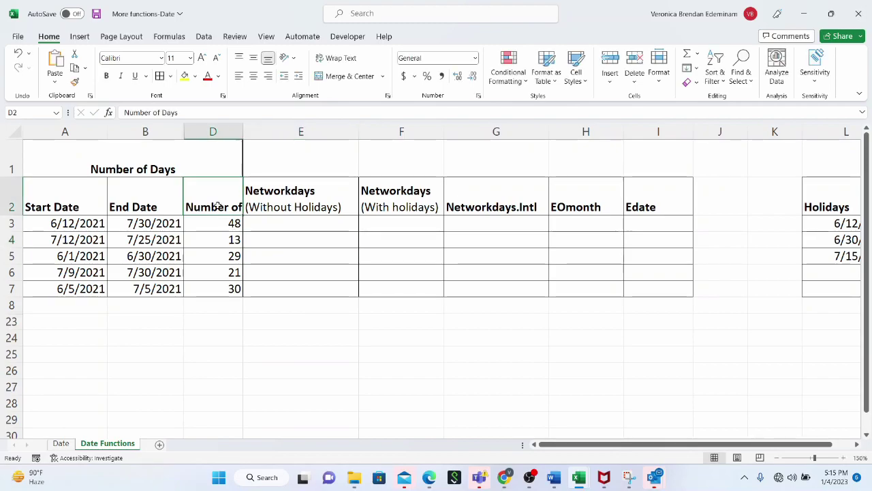
{"action": "left_click", "coordinate": [334, 57]}
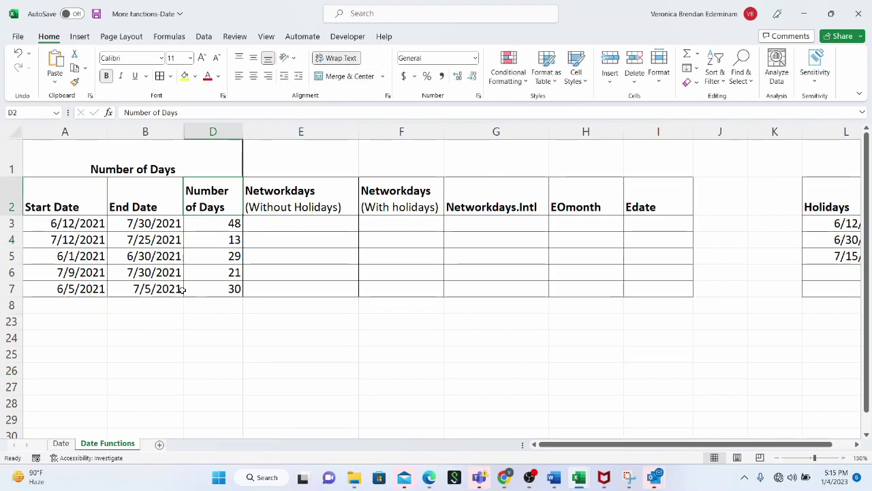
Clear the results in D3:D7 and calculate the first row's day difference in D3 with =B3-A3.
{"action": "left_click_drag", "start_coordinate": [216, 225], "coordinate": [218, 294]}
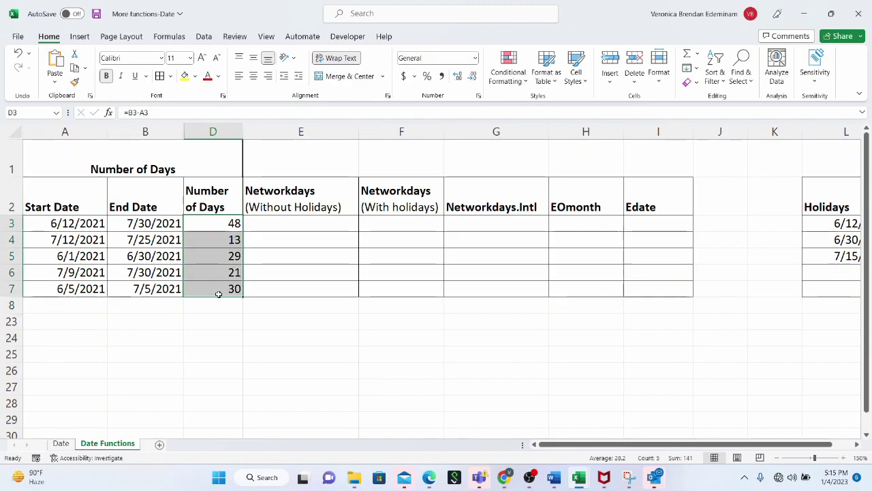
{"action": "key", "text": "Delete"}
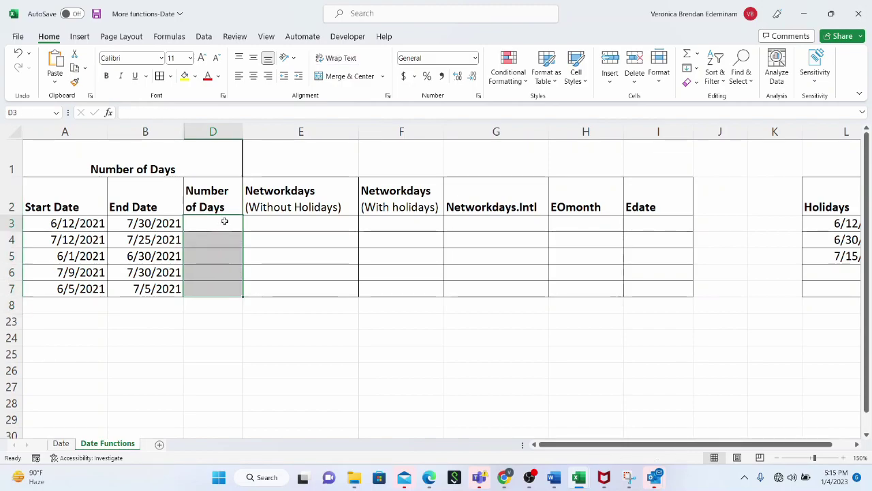
{"action": "left_click", "coordinate": [224, 222]}
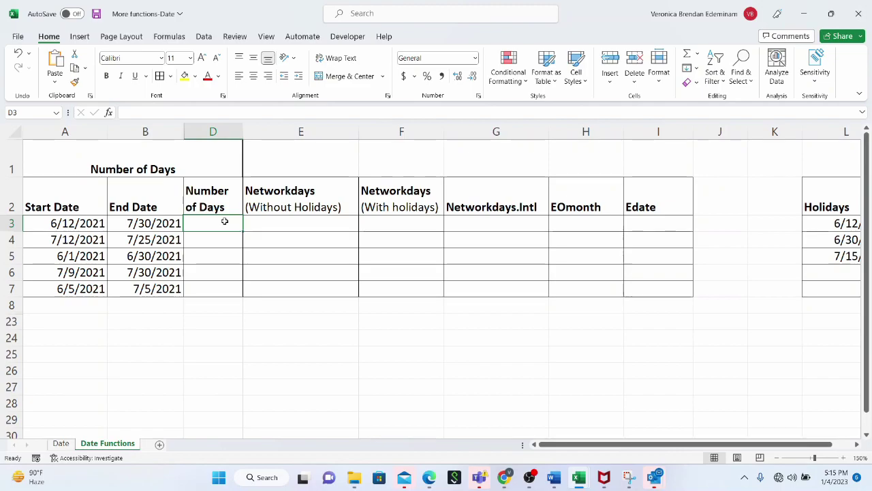
{"action": "type", "text": "="}
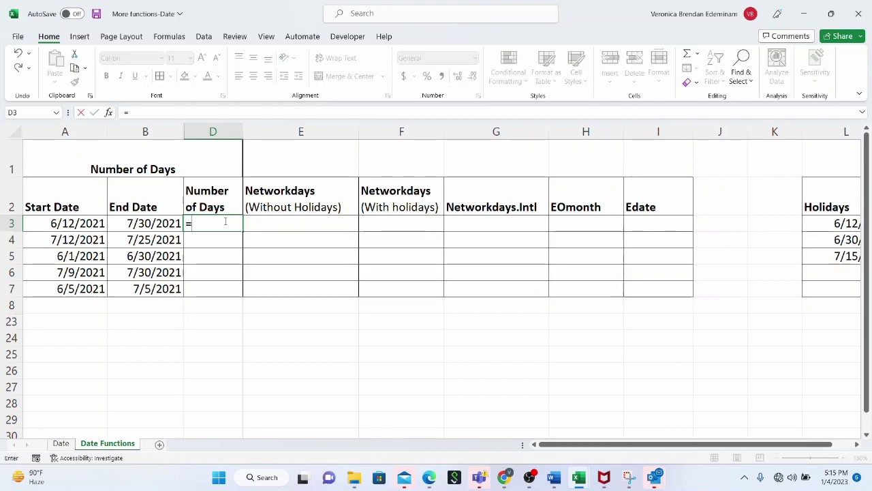
{"action": "left_click", "coordinate": [168, 224]}
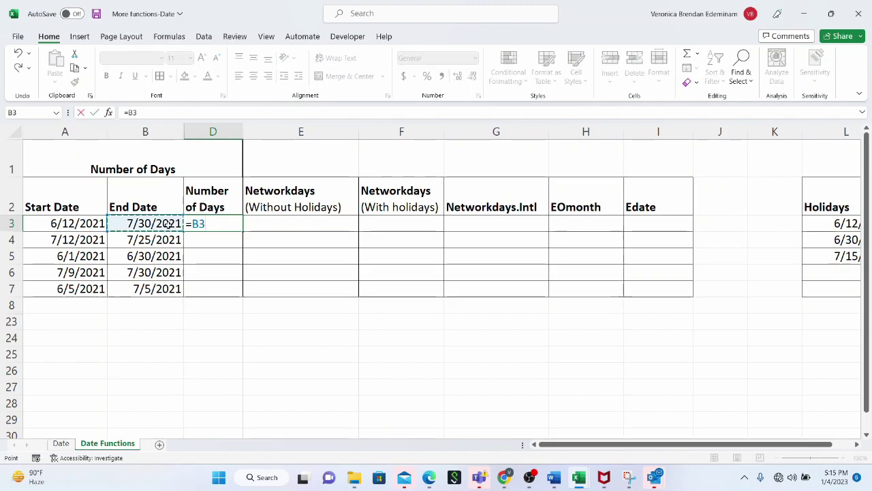
{"action": "type", "text": "-"}
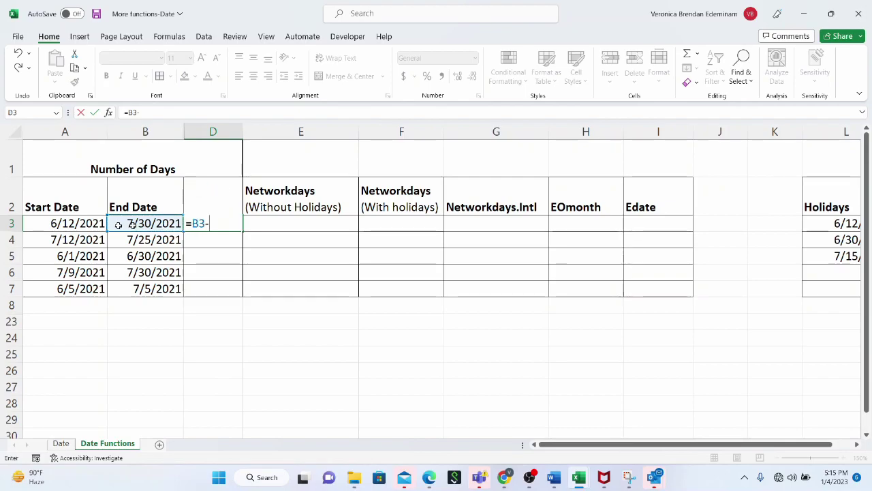
{"action": "left_click", "coordinate": [91, 224]}
{"action": "key", "text": "Return"}
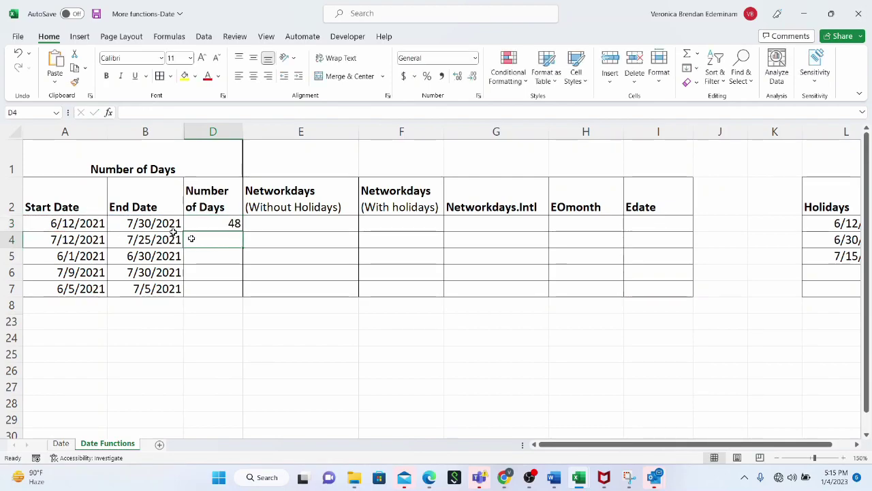
Fill the day-difference formula from D3 down to D7 and check row 4's formula against its start and end dates.
{"action": "left_click", "coordinate": [230, 227]}
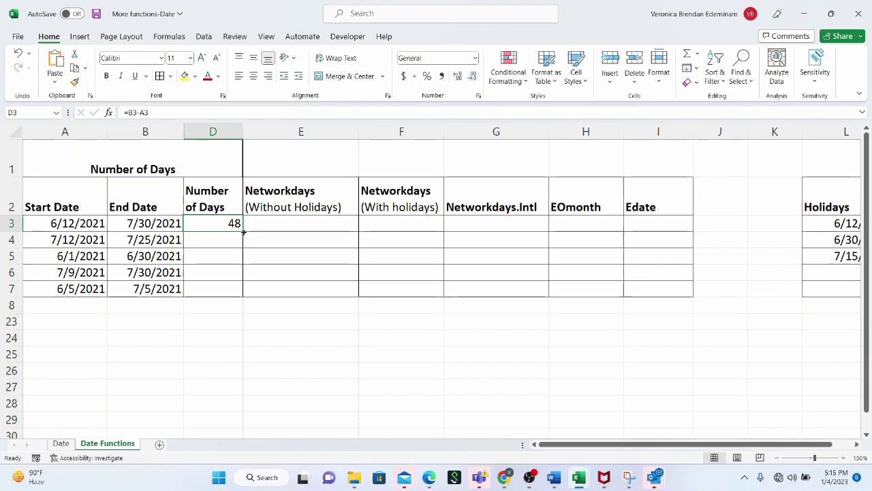
{"action": "left_click_drag", "start_coordinate": [244, 230], "coordinate": [244, 301]}
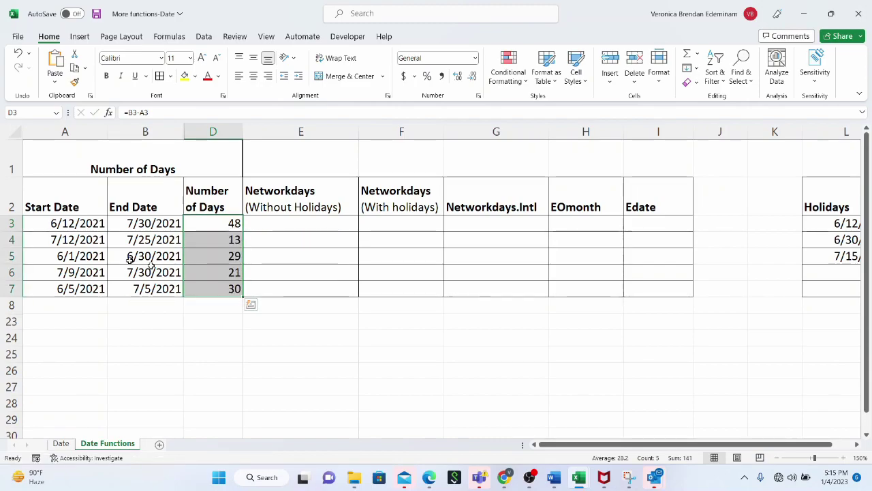
{"action": "left_click_drag", "start_coordinate": [85, 243], "coordinate": [154, 289]}
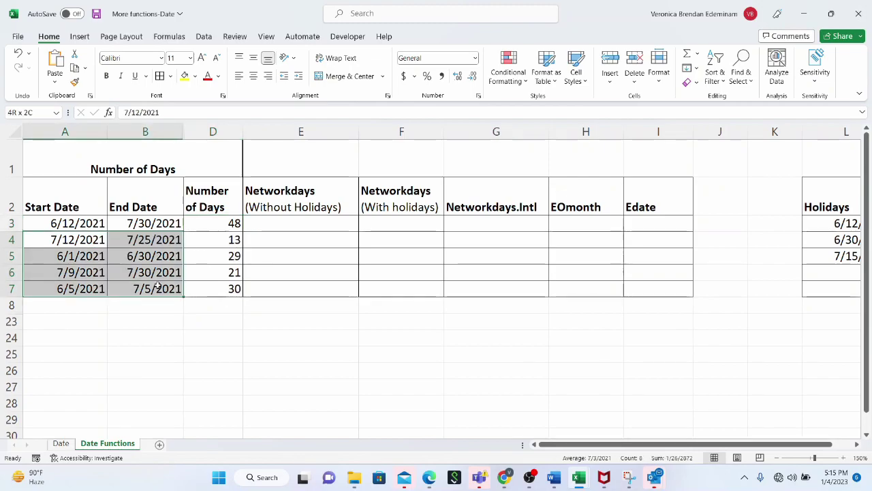
{"action": "left_click", "coordinate": [210, 239]}
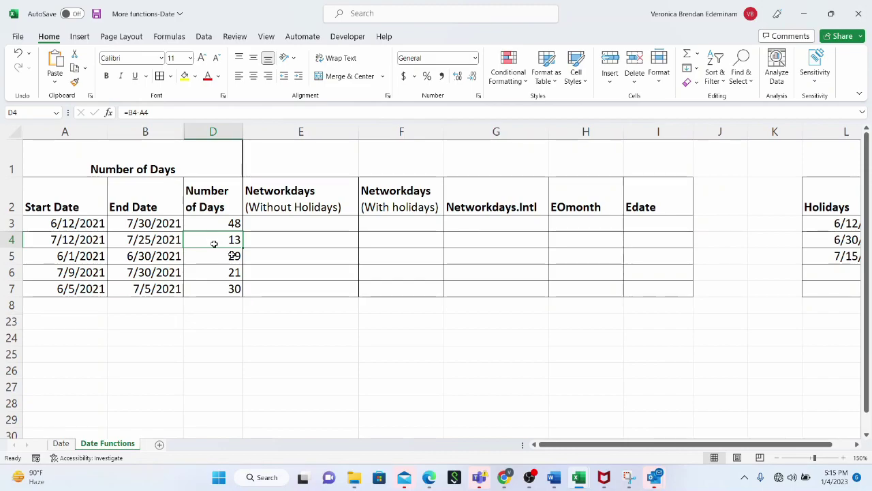
{"action": "left_click", "coordinate": [86, 242]}
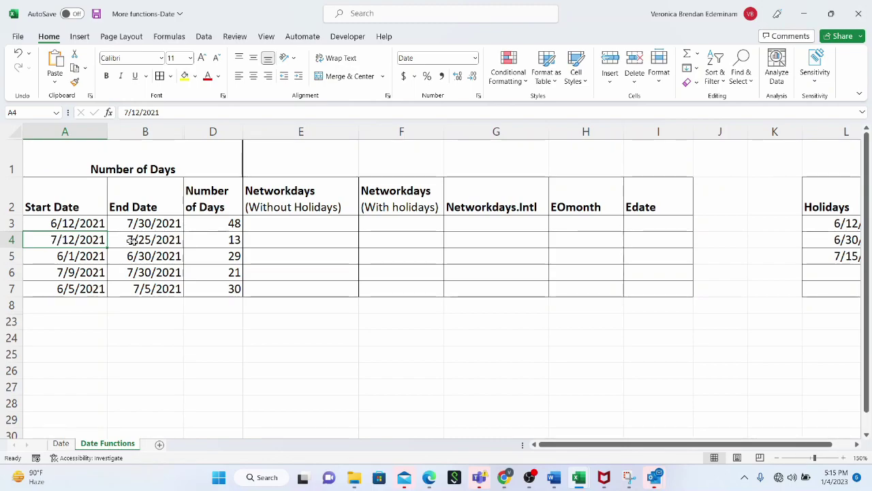
{"action": "left_click", "coordinate": [136, 242]}
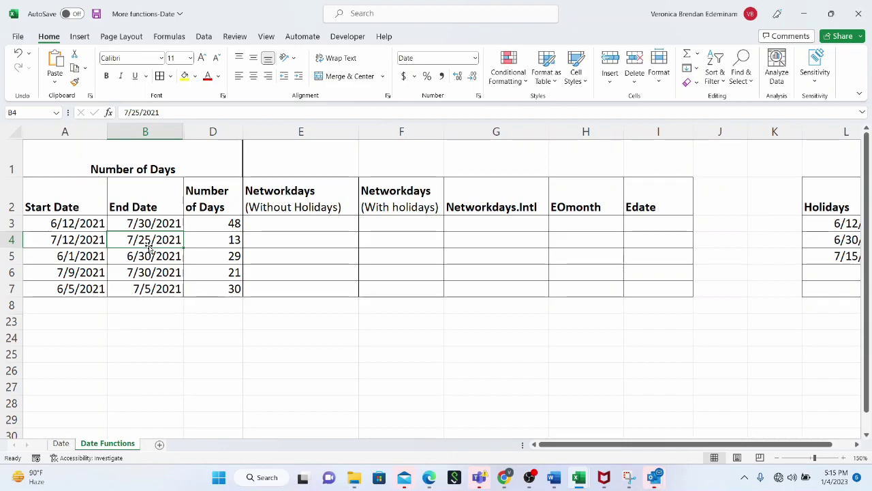
Calculate the first row's working days without holidays in E3 with =NETWORKDAYS(A3,B3).
{"action": "left_click", "coordinate": [268, 225]}
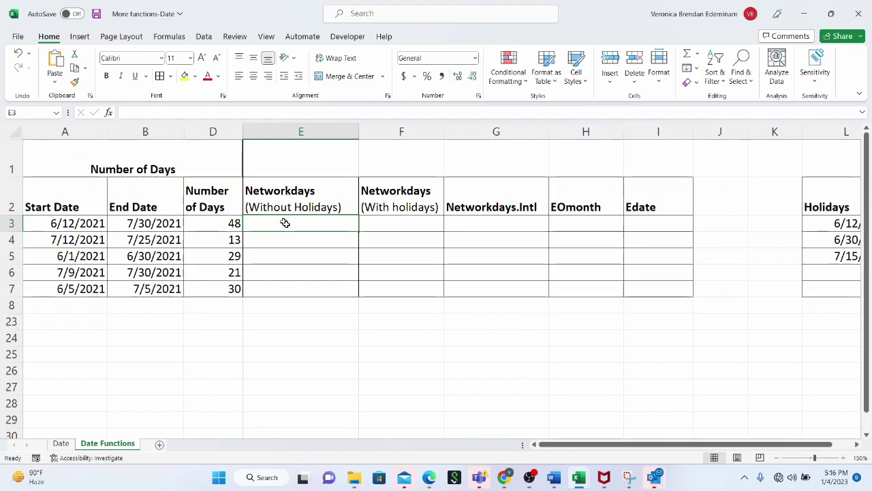
{"action": "left_click", "coordinate": [289, 236]}
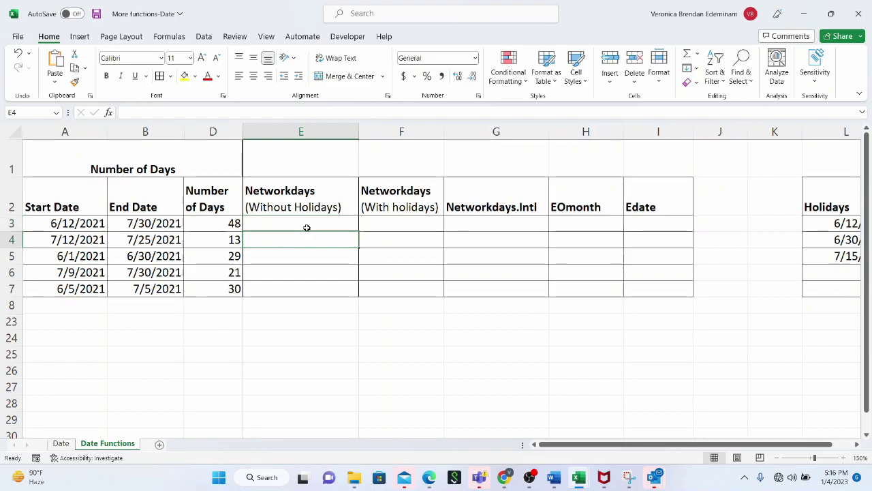
{"action": "left_click", "coordinate": [306, 228]}
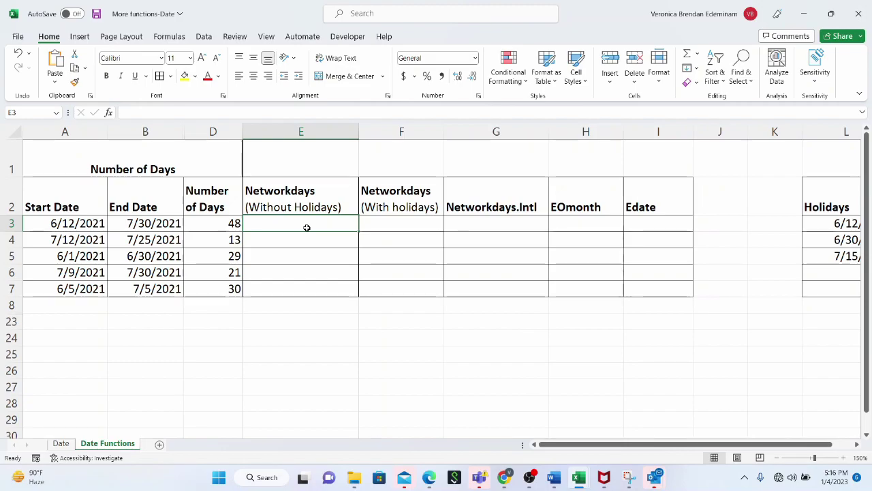
{"action": "type", "text": "=net"}
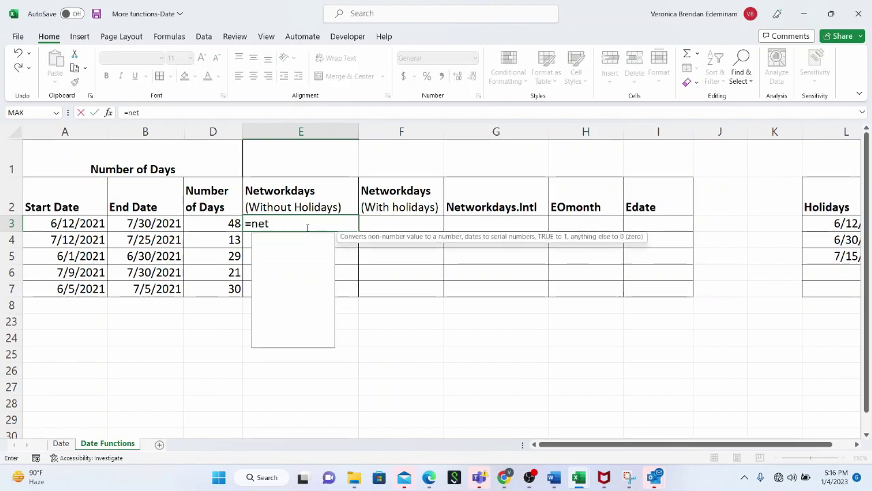
{"action": "type", "text": "workday"}
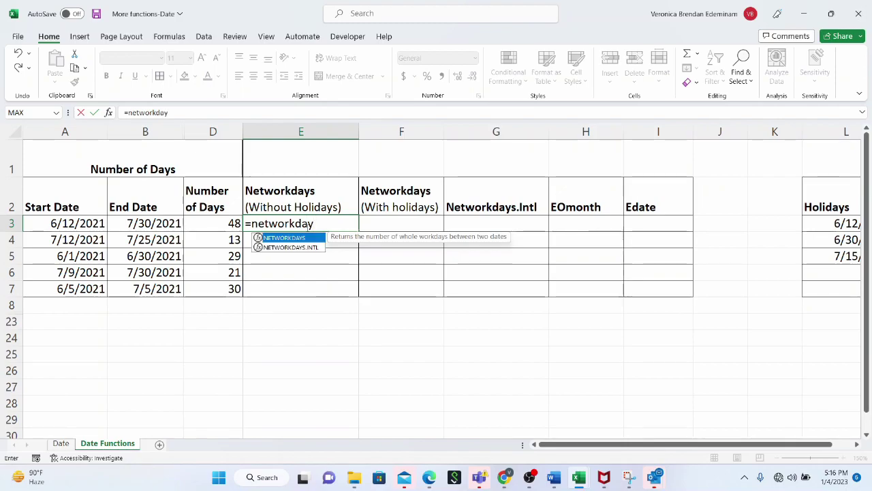
{"action": "type", "text": "s"}
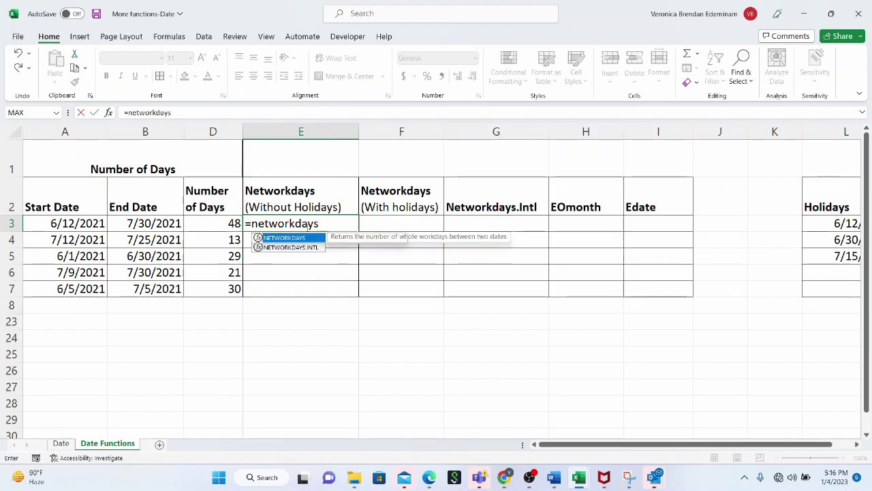
{"action": "type", "text": "("}
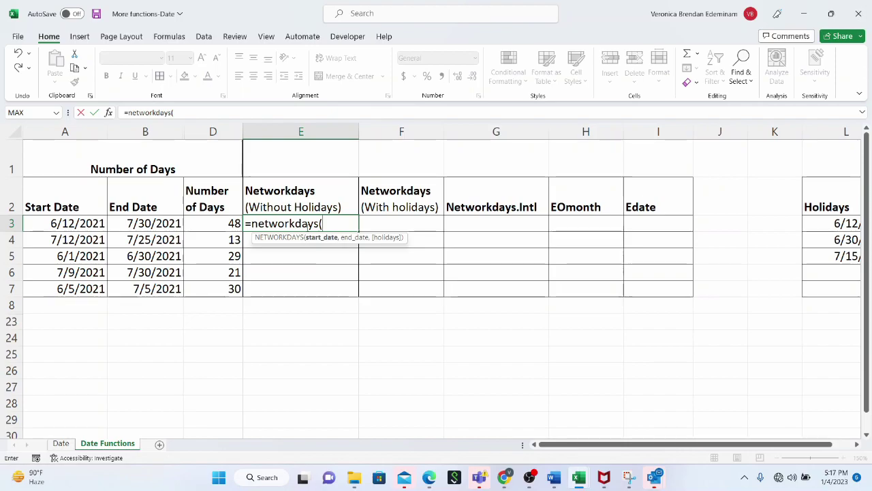
{"action": "left_click", "coordinate": [94, 223]}
{"action": "type", "text": ","}
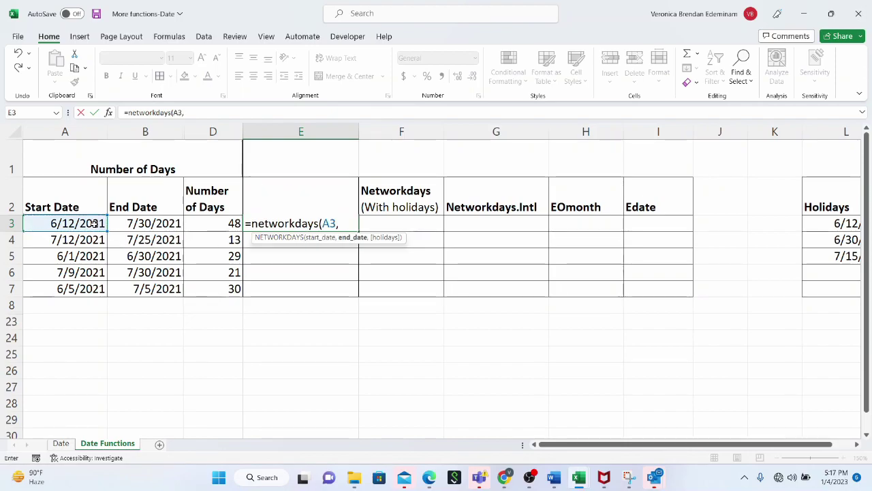
{"action": "left_click", "coordinate": [137, 227]}
{"action": "type", "text": ","}
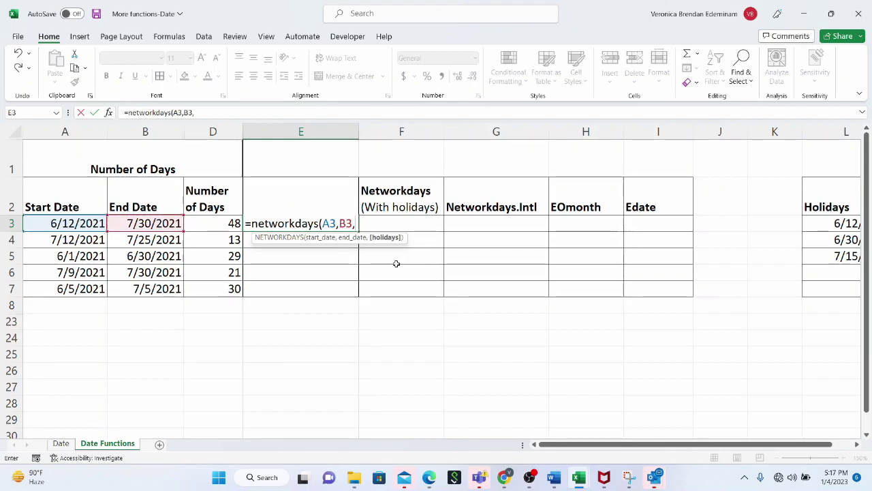
{"action": "key", "text": "BackSpace"}
{"action": "type", "text": ")"}
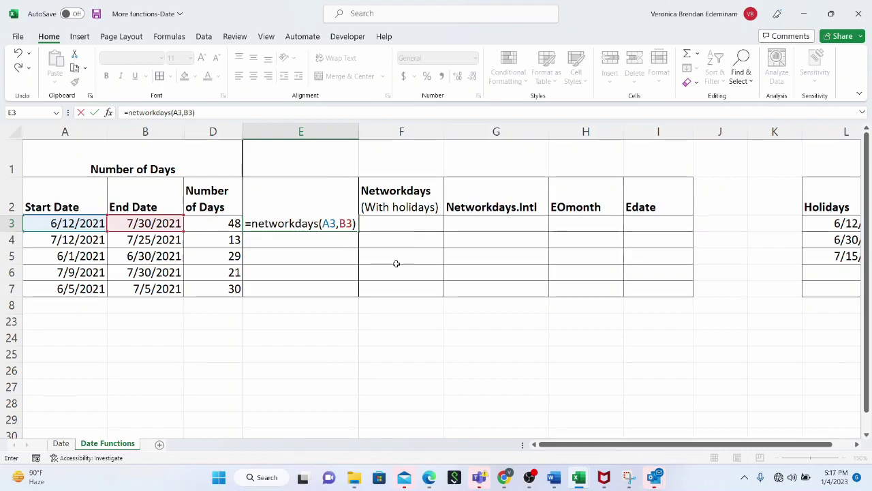
{"action": "key", "text": "Return"}
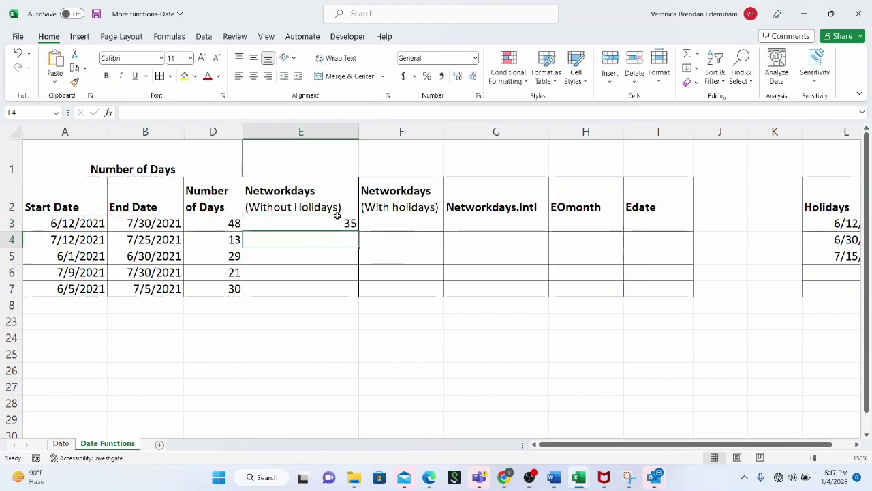
Compare the working-day result in E3 with the day difference in D3 and the dates in A3 and B3.
{"action": "left_click", "coordinate": [336, 221]}
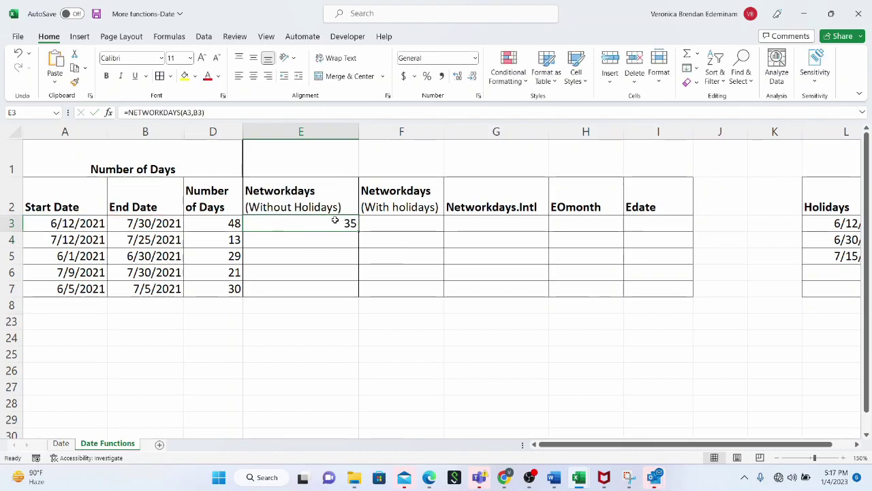
{"action": "left_click", "coordinate": [233, 223]}
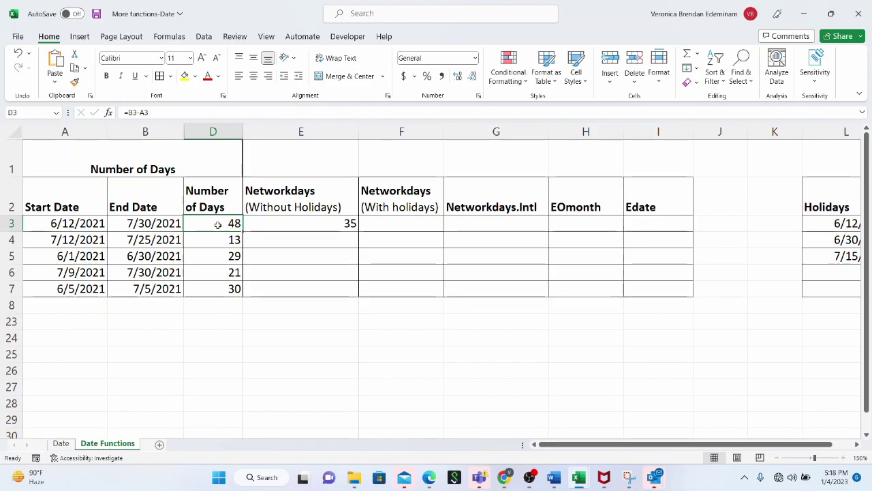
{"action": "left_click", "coordinate": [72, 227]}
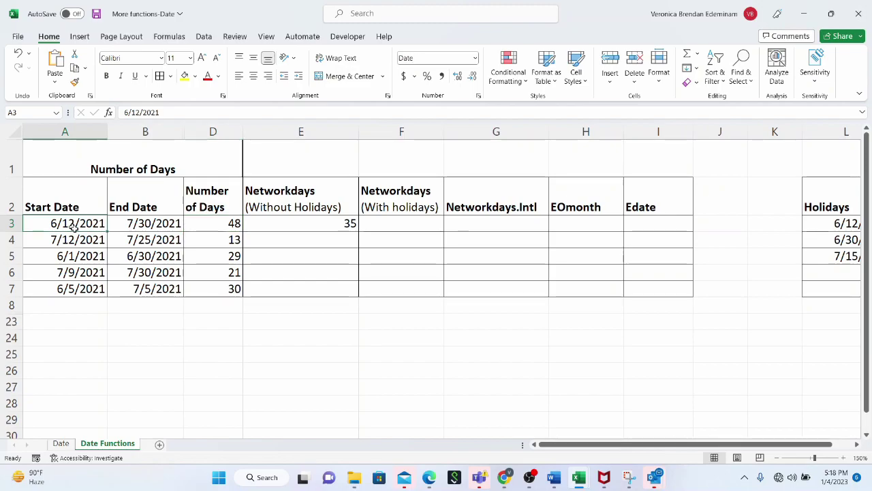
{"action": "left_click", "coordinate": [126, 224]}
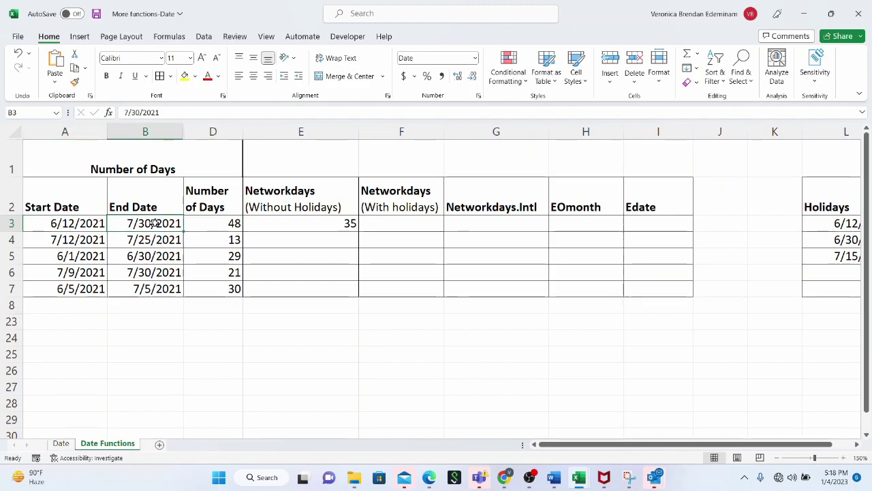
{"action": "left_click", "coordinate": [209, 224]}
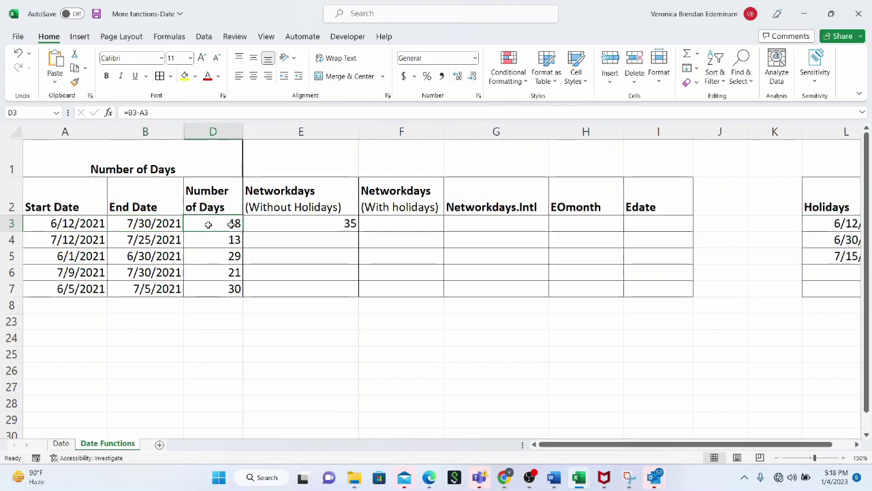
Fill the NETWORKDAYS formula from E3 down to E7 and review the results in that range.
{"action": "left_click", "coordinate": [298, 225]}
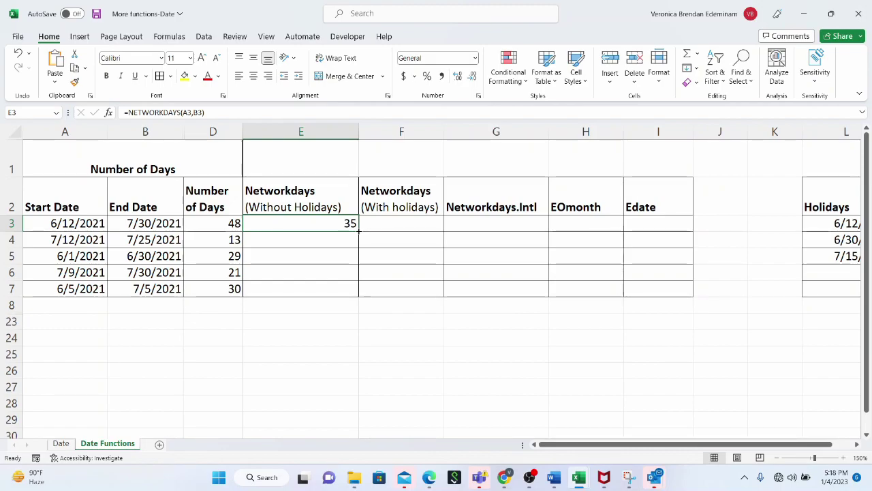
{"action": "left_click_drag", "start_coordinate": [358, 232], "coordinate": [358, 292]}
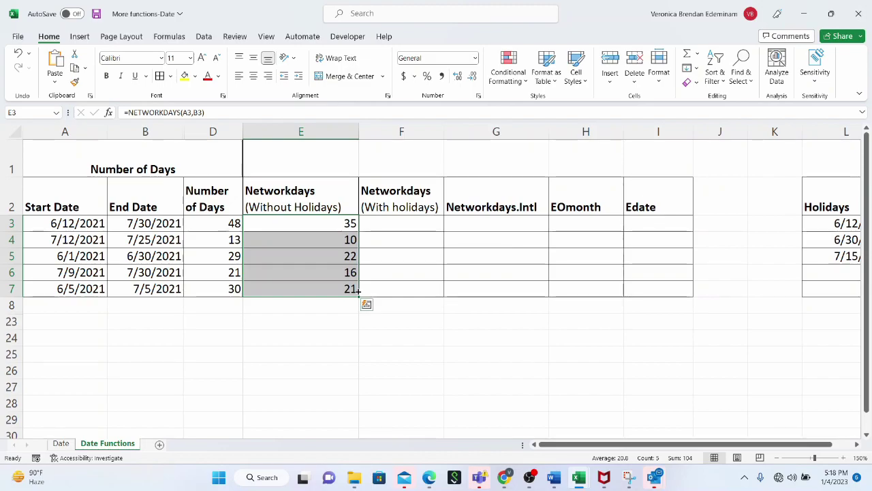
{"action": "left_click", "coordinate": [330, 252]}
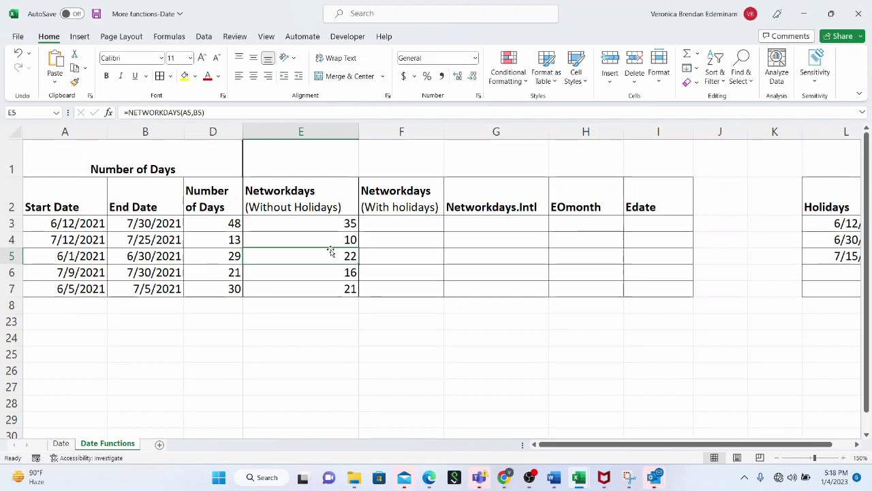
{"action": "left_click", "coordinate": [402, 228]}
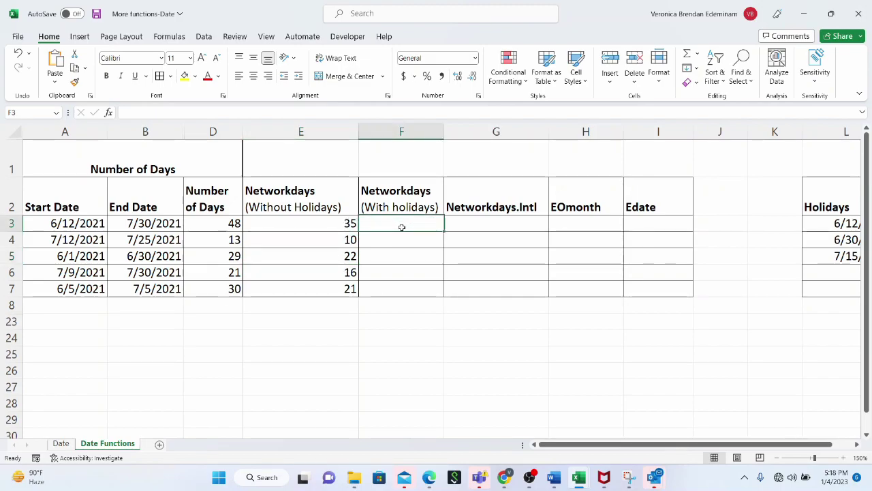
{"action": "left_click_drag", "start_coordinate": [335, 225], "coordinate": [344, 290]}
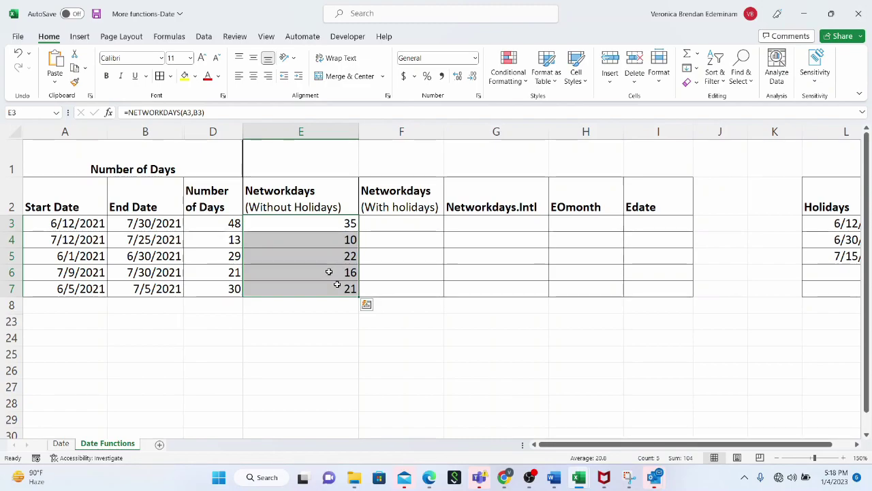
{"action": "left_click_drag", "start_coordinate": [325, 224], "coordinate": [322, 287]}
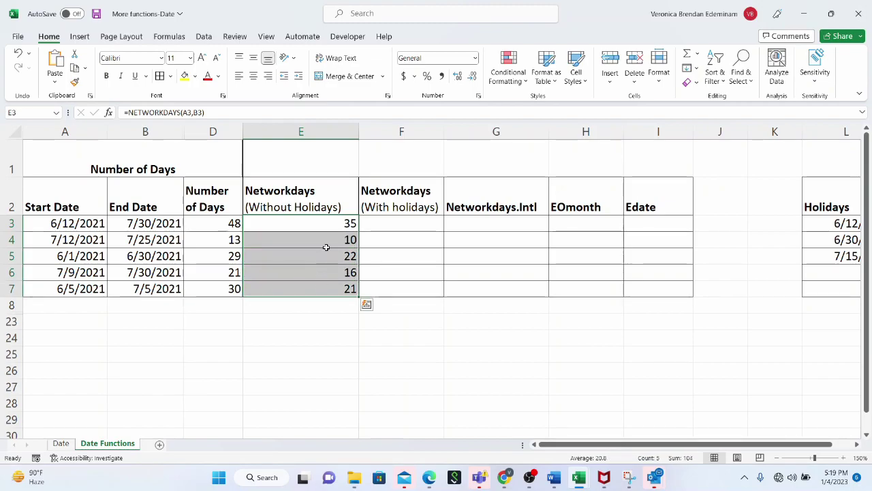
{"action": "left_click", "coordinate": [336, 228]}
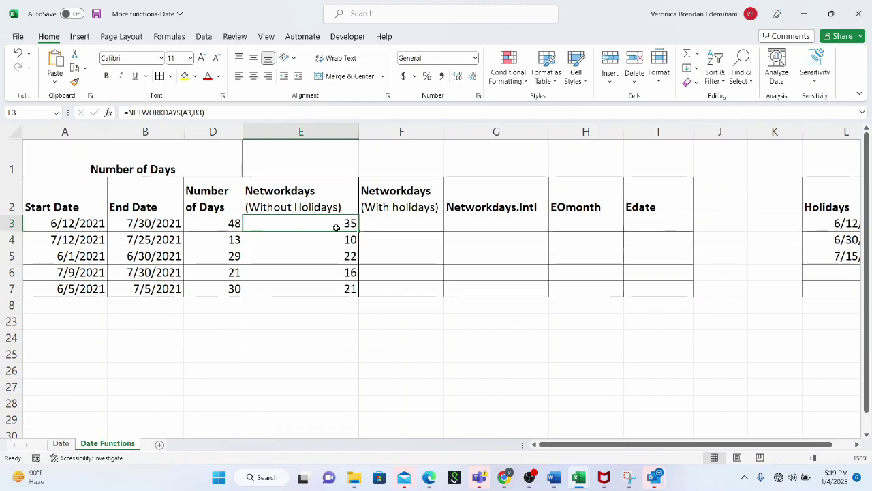
Build a NETWORKDAYS formula in F3 using A3 as start date, B3 as end date and L3:L5 as the holidays.
{"action": "left_click", "coordinate": [389, 226]}
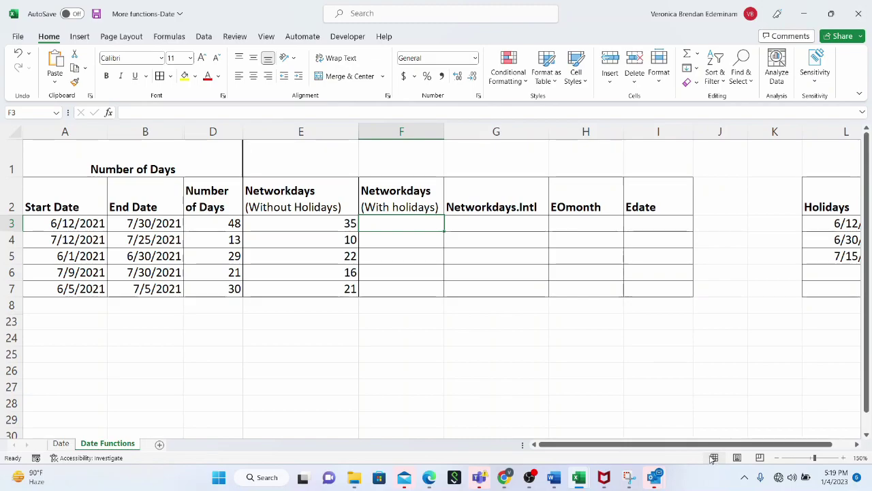
{"action": "scroll", "coordinate": [702, 442], "scroll_direction": "right", "scroll_amount": 2}
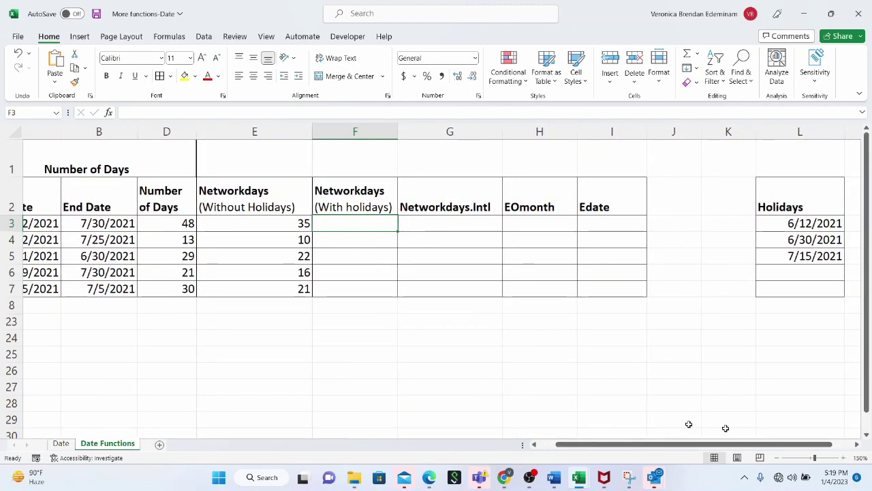
{"action": "scroll", "coordinate": [773, 448], "scroll_direction": "down", "scroll_amount": 1}
{"action": "left_click_drag", "start_coordinate": [774, 446], "coordinate": [746, 446]}
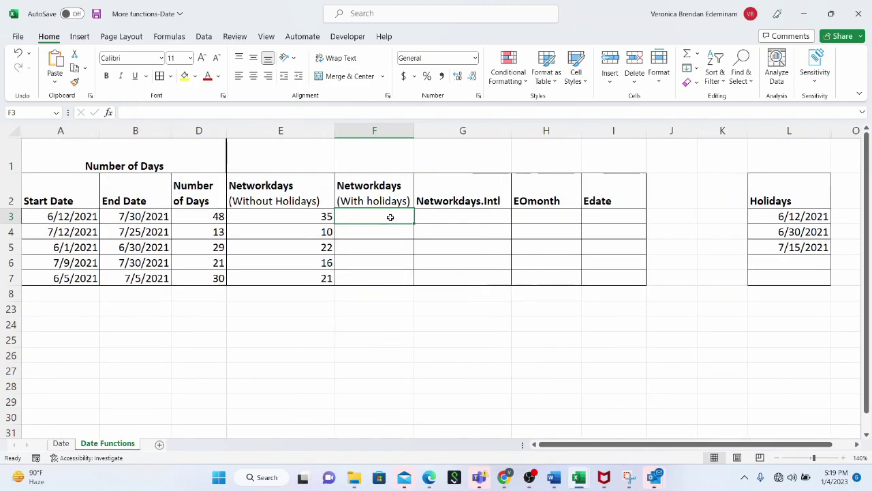
{"action": "type", "text": "="}
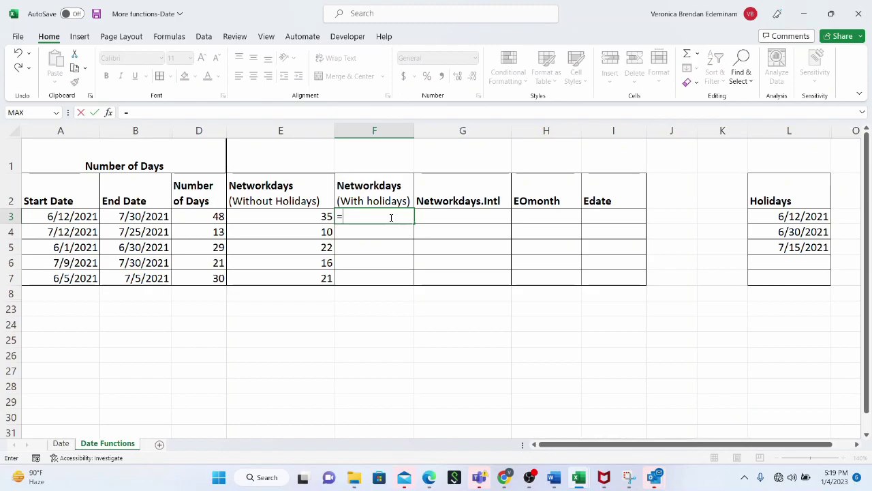
{"action": "type", "text": "netw"}
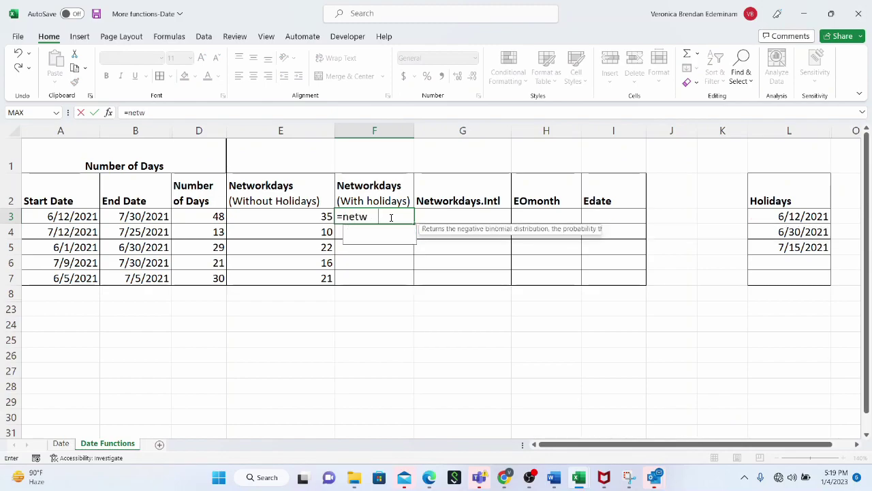
{"action": "type", "text": "orkdays("}
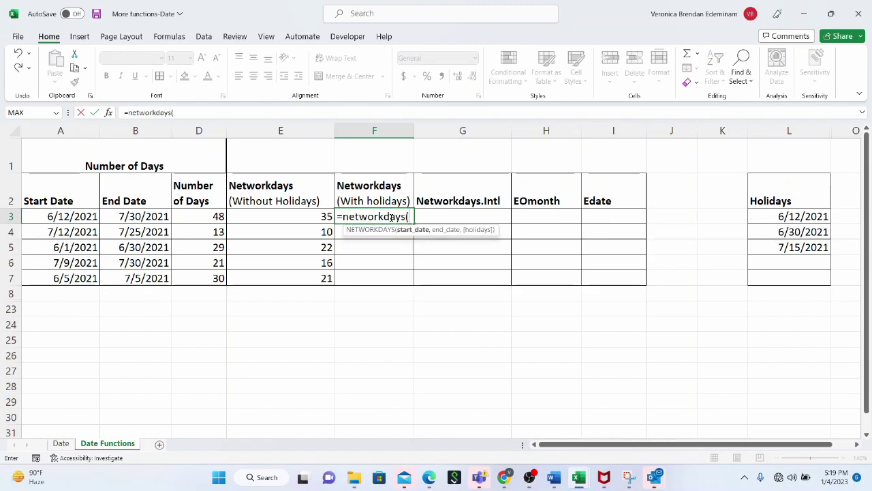
{"action": "left_click", "coordinate": [88, 216]}
{"action": "type", "text": ","}
{"action": "left_click", "coordinate": [130, 216]}
{"action": "type", "text": ","}
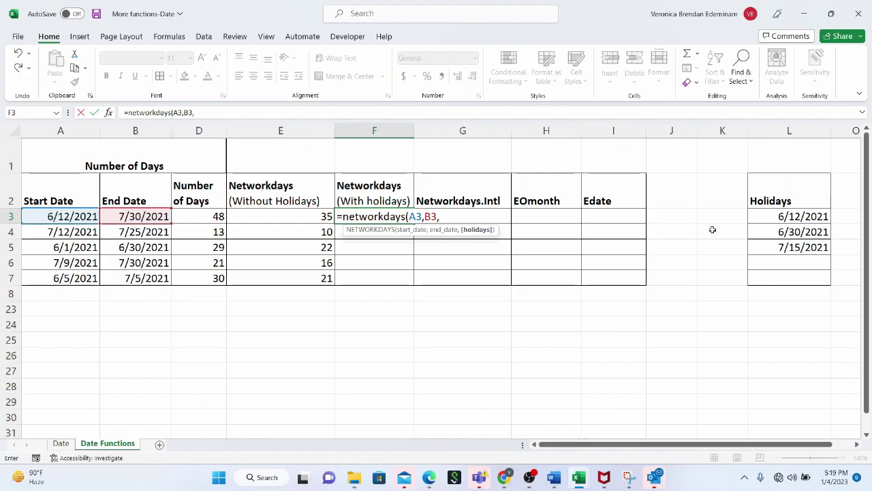
{"action": "left_click_drag", "start_coordinate": [763, 216], "coordinate": [761, 250]}
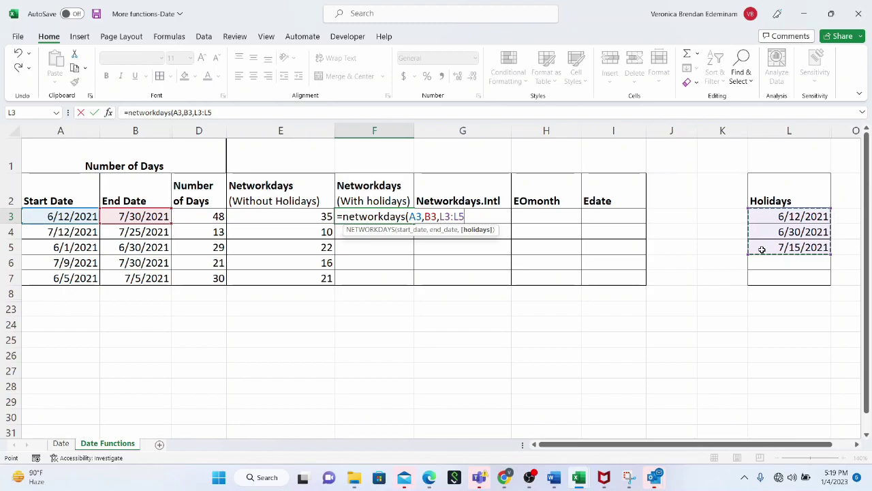
Try to make the holiday range L3:L5 absolute in F3's NETWORKDAYS formula and commit the formula.
{"action": "left_click", "coordinate": [445, 216]}
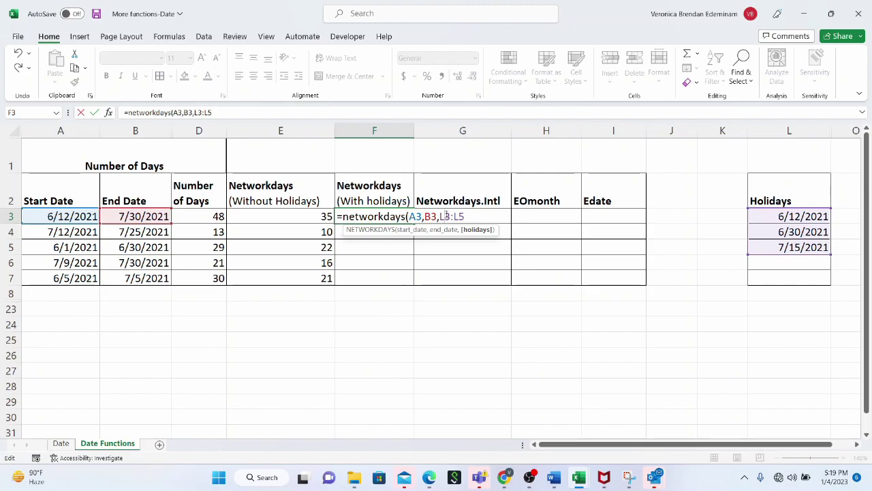
{"action": "key", "text": "XF86MonBrightnessDown"}
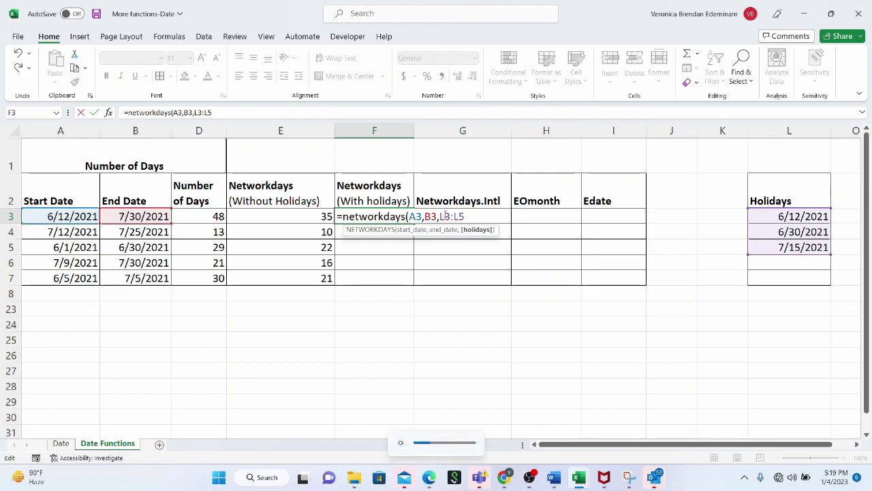
{"action": "key", "text": "F2"}
{"action": "type", "text": "$"}
{"action": "key", "text": "Left"}
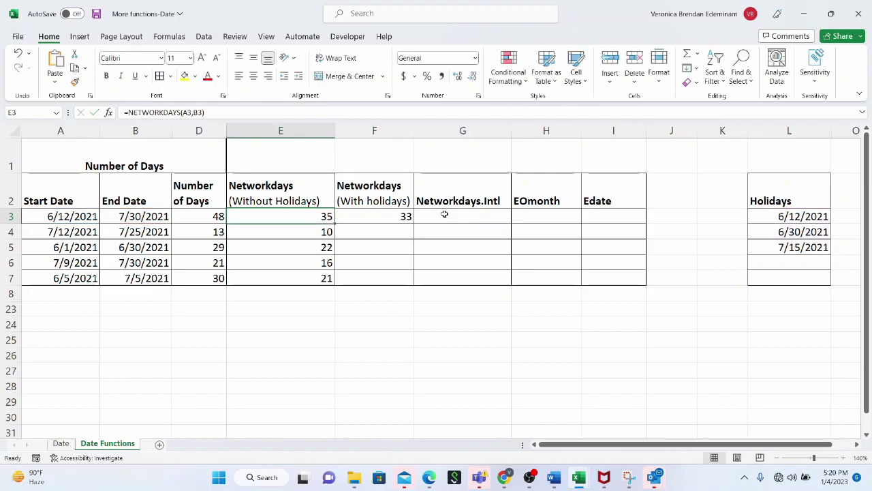
{"action": "left_click", "coordinate": [420, 216]}
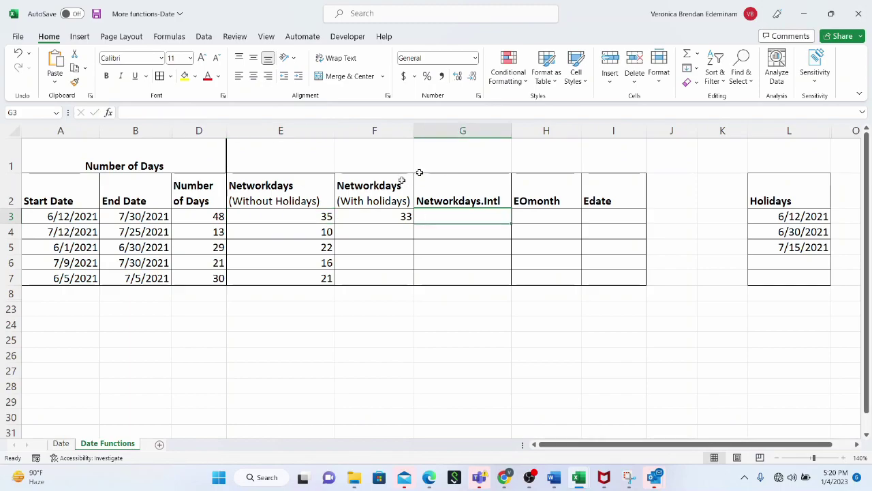
Make the holiday range in F3's NETWORKDAYS formula fully absolute as $L$3:$L$5 and commit the formula.
{"action": "left_click", "coordinate": [373, 218]}
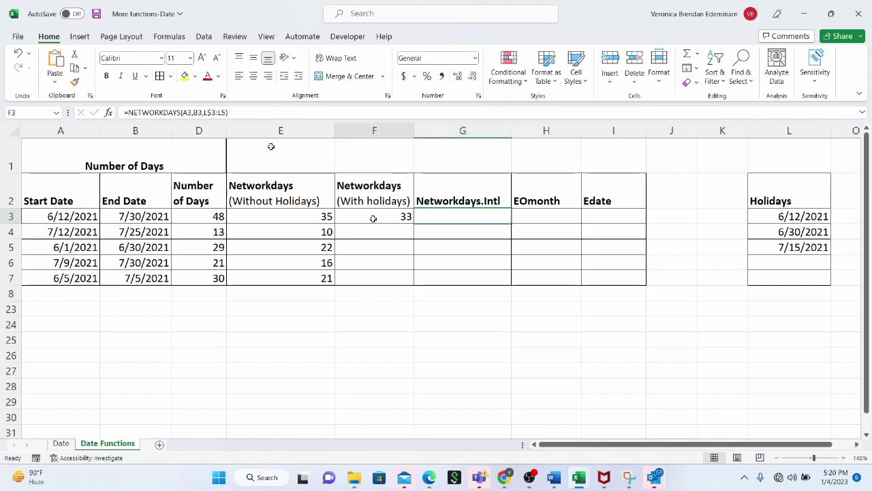
{"action": "left_click", "coordinate": [202, 113]}
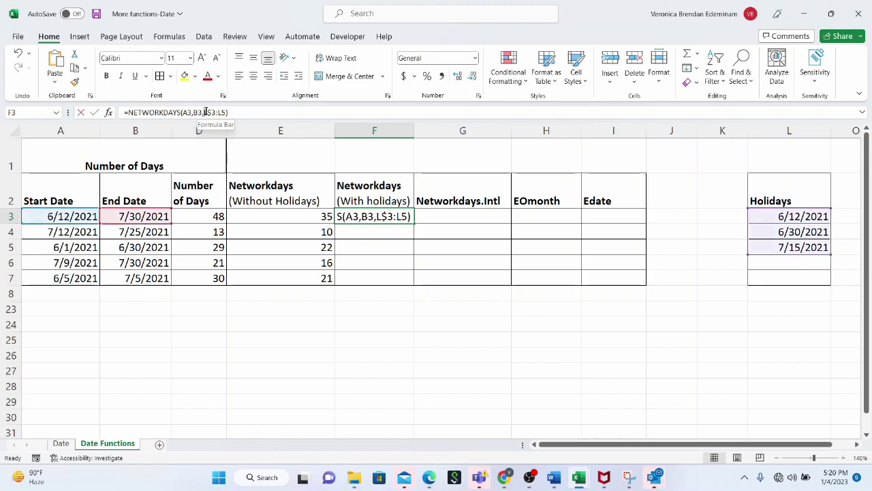
{"action": "type", "text": "$"}
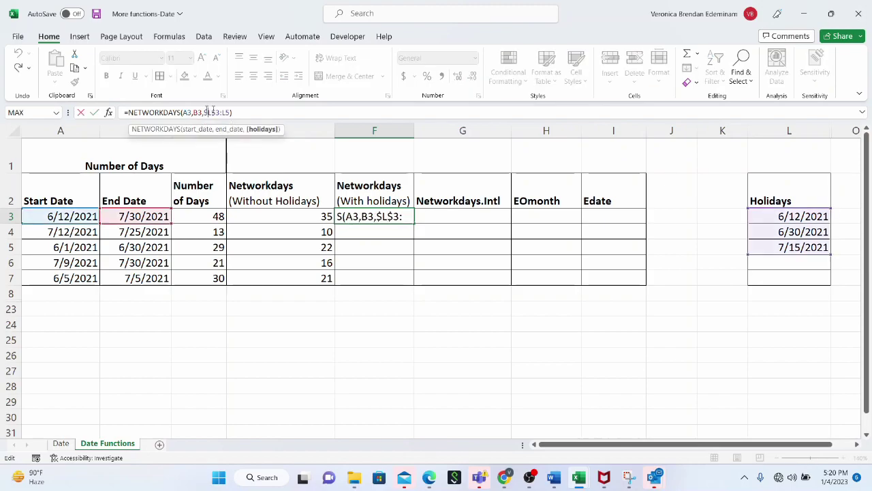
{"action": "left_click", "coordinate": [223, 112]}
{"action": "type", "text": "$"}
{"action": "left_click", "coordinate": [232, 112]}
{"action": "type", "text": "$L$"}
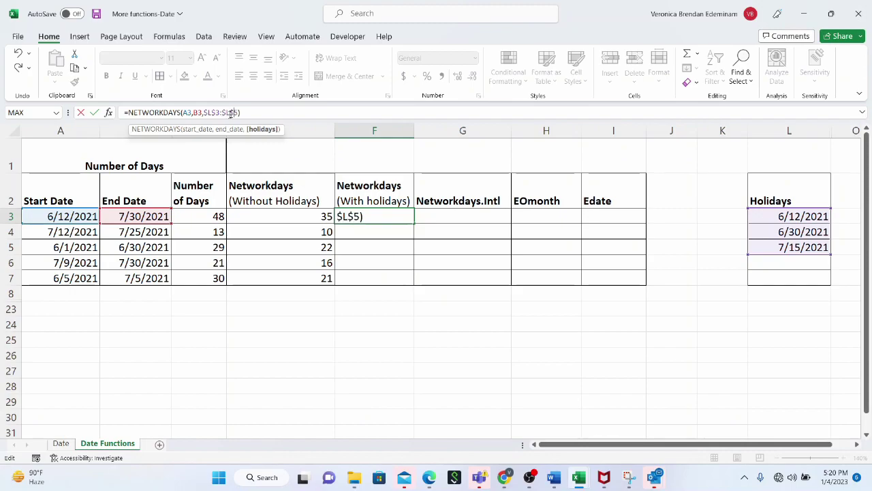
{"action": "key", "text": "Return"}
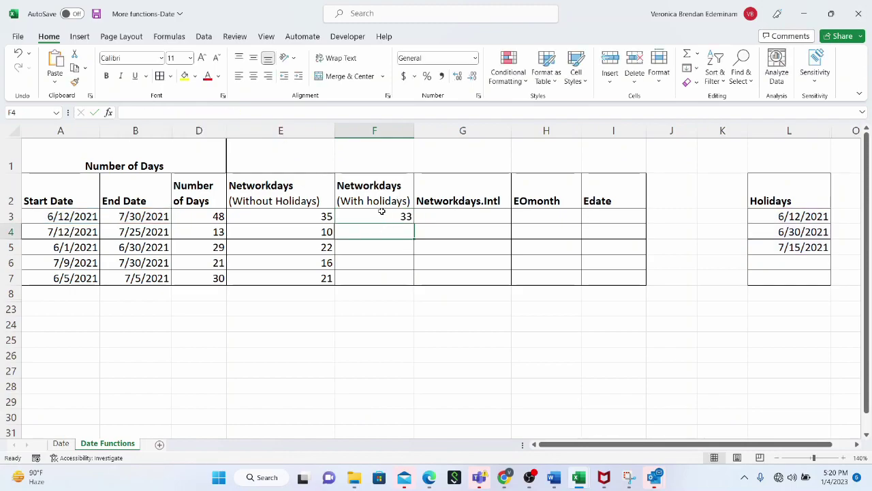
Fill the NETWORKDAYS formula with holidays from F3 down to F7 and check the copied cells.
{"action": "left_click", "coordinate": [382, 216]}
{"action": "left_click_drag", "start_coordinate": [414, 224], "coordinate": [409, 279]}
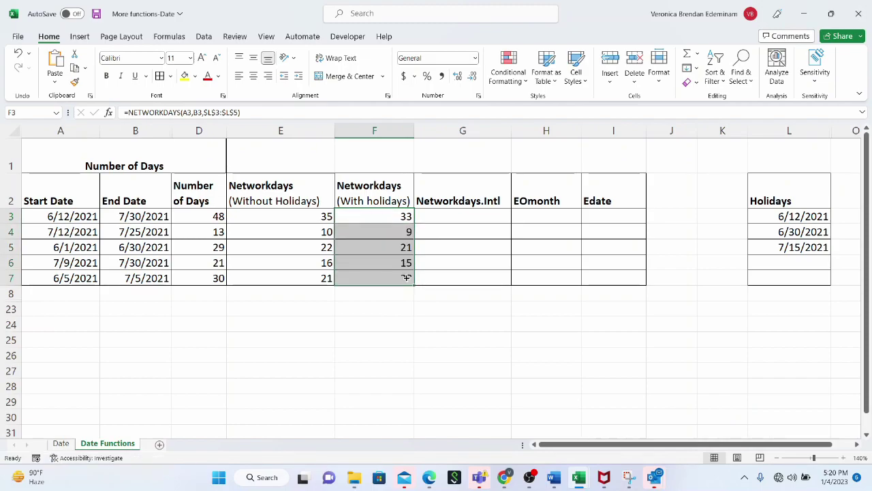
{"action": "left_click", "coordinate": [395, 233]}
{"action": "left_click", "coordinate": [354, 218]}
Compare the working-day results in E3 and F3 against the dates in A3:B3 and the holidays in L3:L5.
{"action": "left_click_drag", "start_coordinate": [797, 219], "coordinate": [794, 244]}
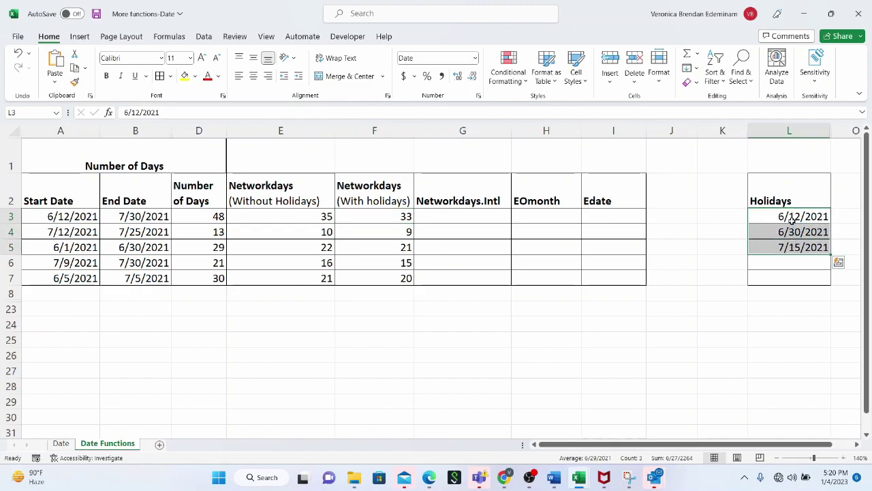
{"action": "left_click", "coordinate": [780, 216]}
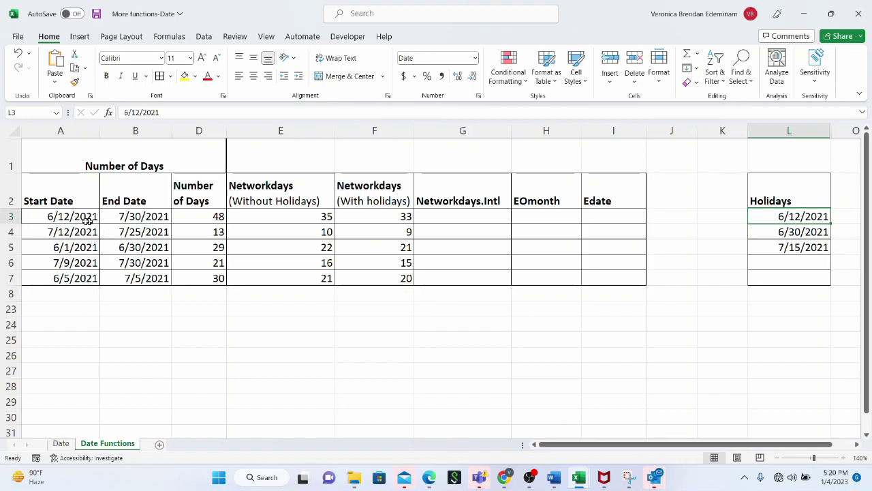
{"action": "left_click_drag", "start_coordinate": [79, 217], "coordinate": [142, 217]}
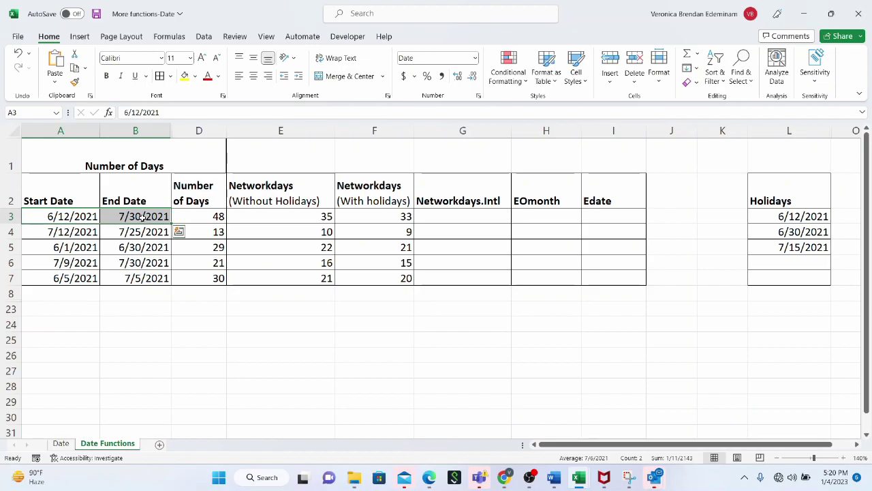
{"action": "left_click_drag", "start_coordinate": [78, 216], "coordinate": [142, 217]}
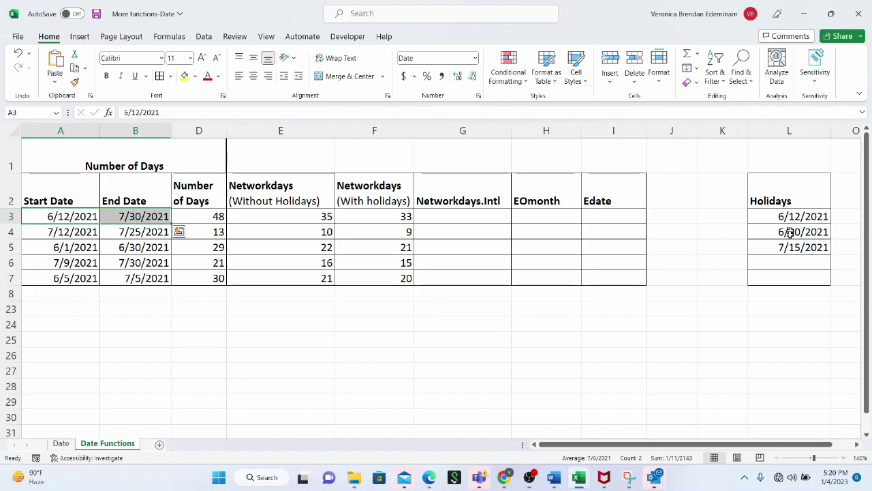
{"action": "left_click", "coordinate": [321, 215]}
{"action": "left_click", "coordinate": [375, 217]}
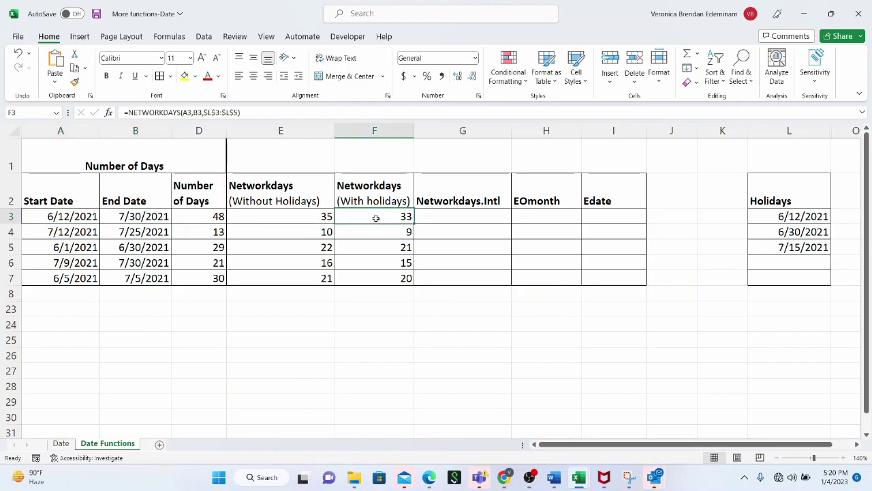
{"action": "left_click", "coordinate": [798, 217]}
{"action": "left_click_drag", "start_coordinate": [798, 218], "coordinate": [801, 246]}
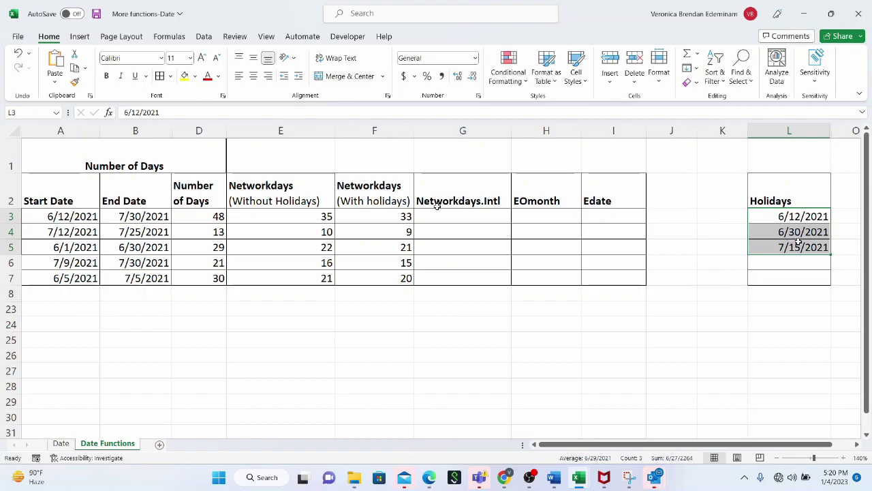
{"action": "left_click", "coordinate": [384, 216]}
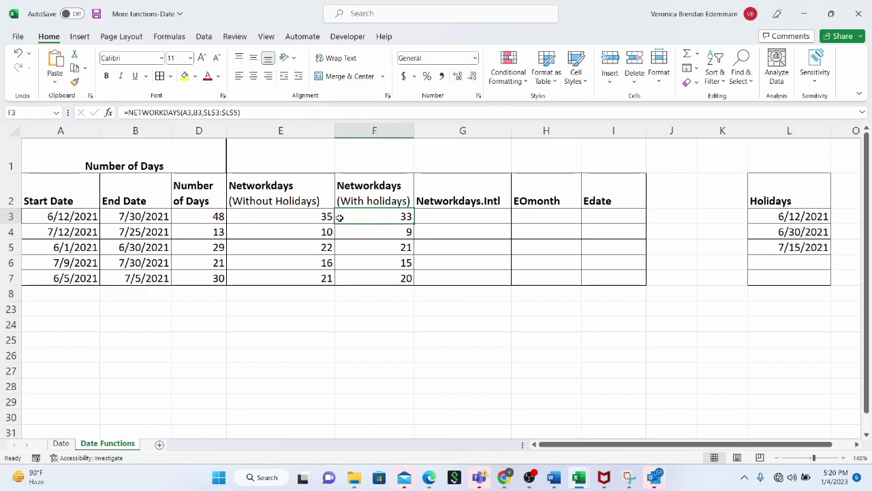
{"action": "left_click", "coordinate": [312, 219]}
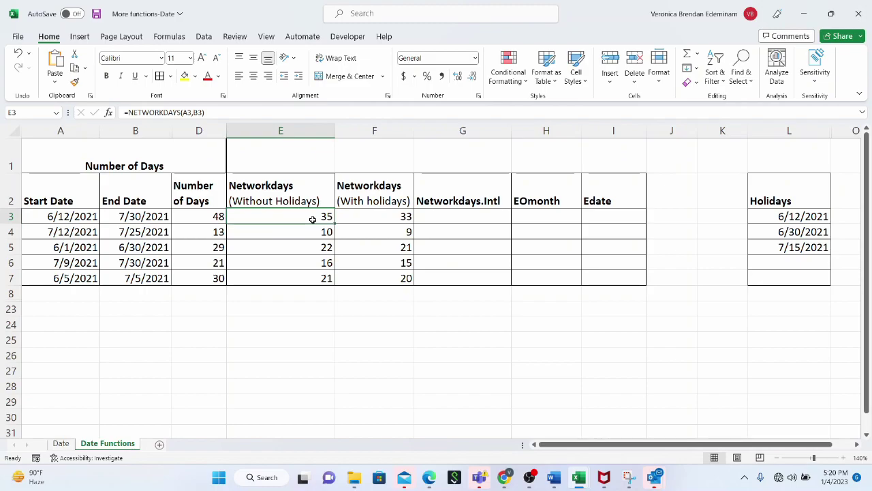
Check the F4 result against the start and end dates in A4:B4 and the holiday in L5.
{"action": "left_click", "coordinate": [394, 232]}
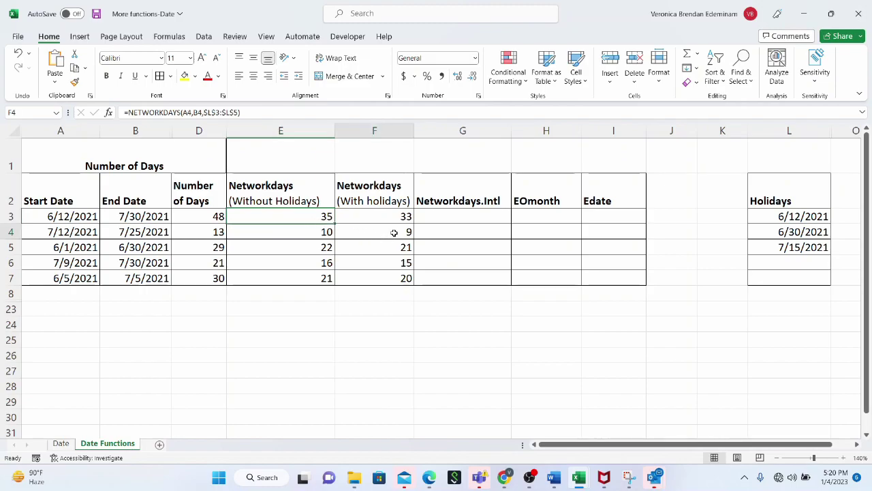
{"action": "left_click_drag", "start_coordinate": [39, 231], "coordinate": [138, 233]}
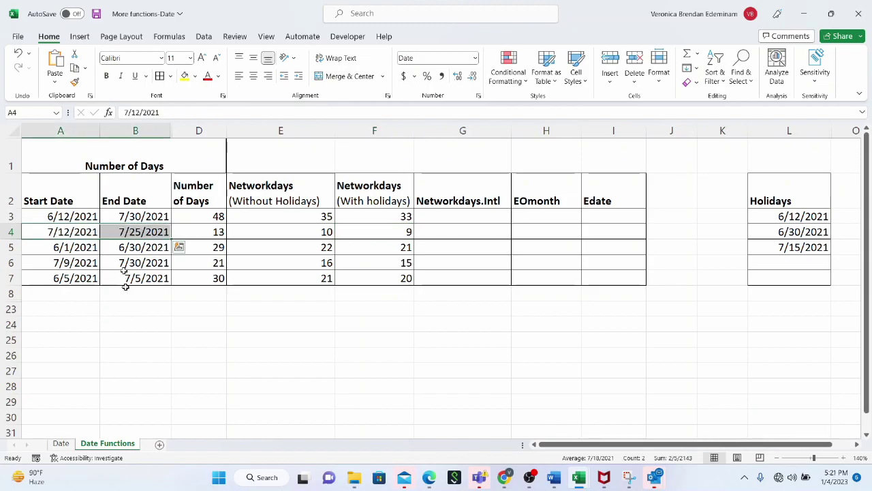
{"action": "left_click", "coordinate": [758, 251]}
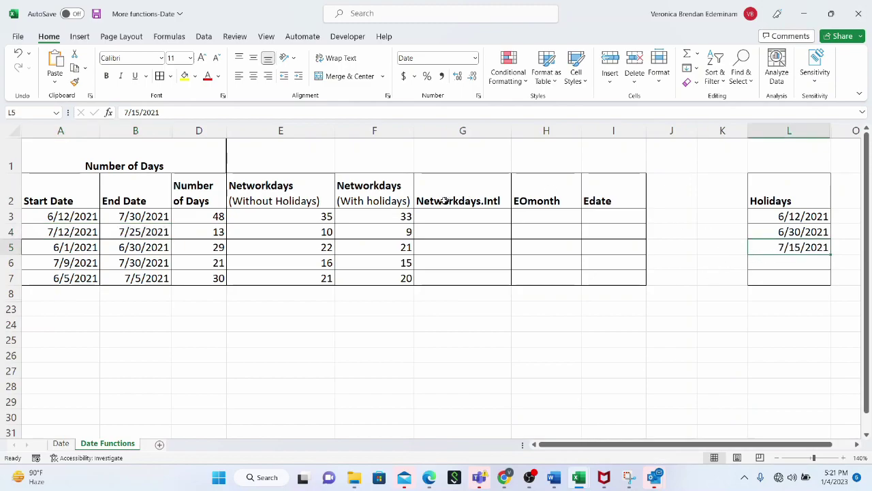
{"action": "left_click", "coordinate": [390, 229]}
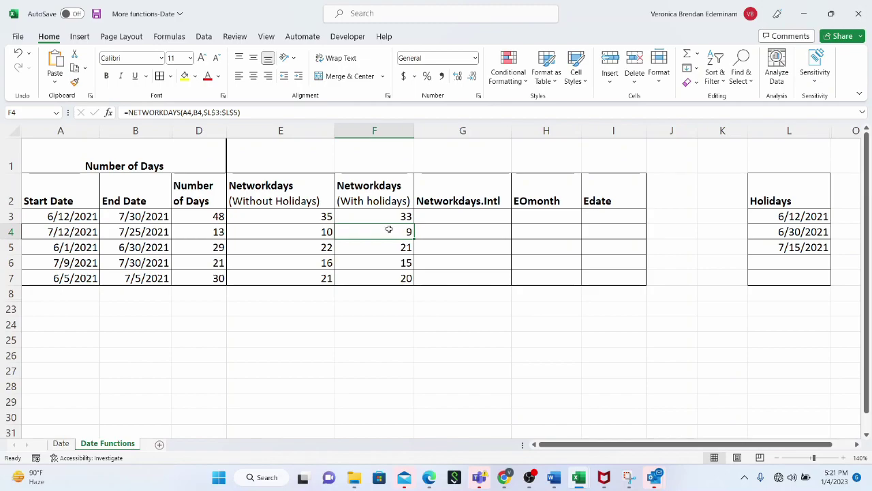
Start a NETWORKDAYS.INTL formula in G3 with A3 as the start date and B3 as the end date.
{"action": "left_click", "coordinate": [429, 214]}
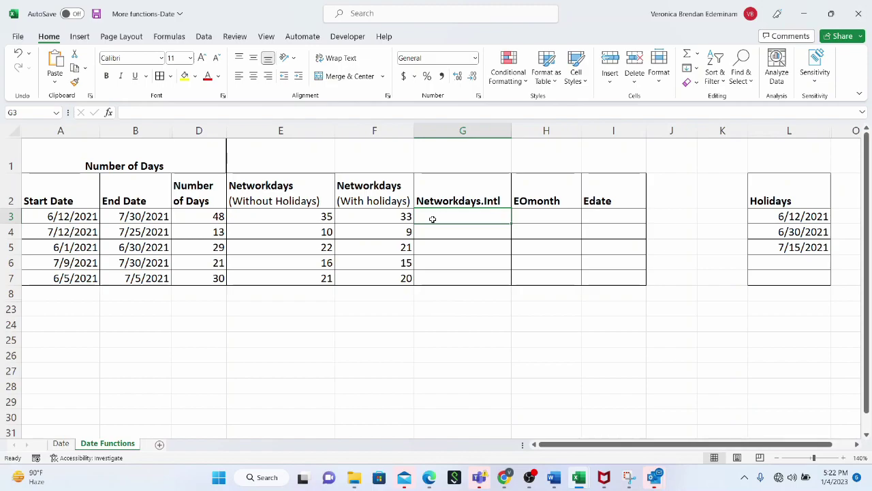
{"action": "type", "text": "=n"}
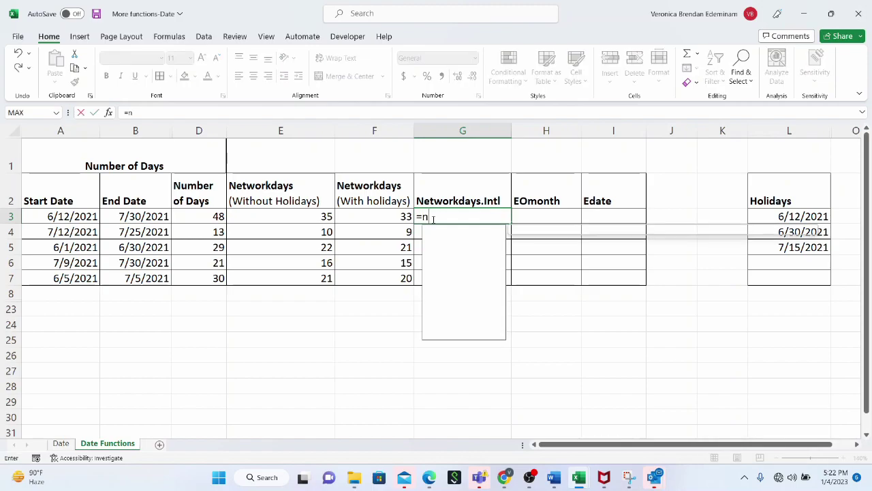
{"action": "type", "text": "etworkdays"}
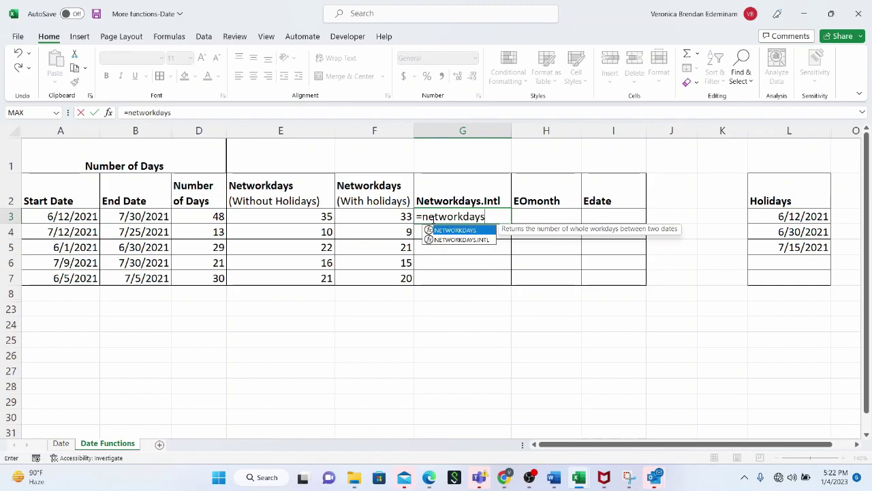
{"action": "type", "text": ".intil"}
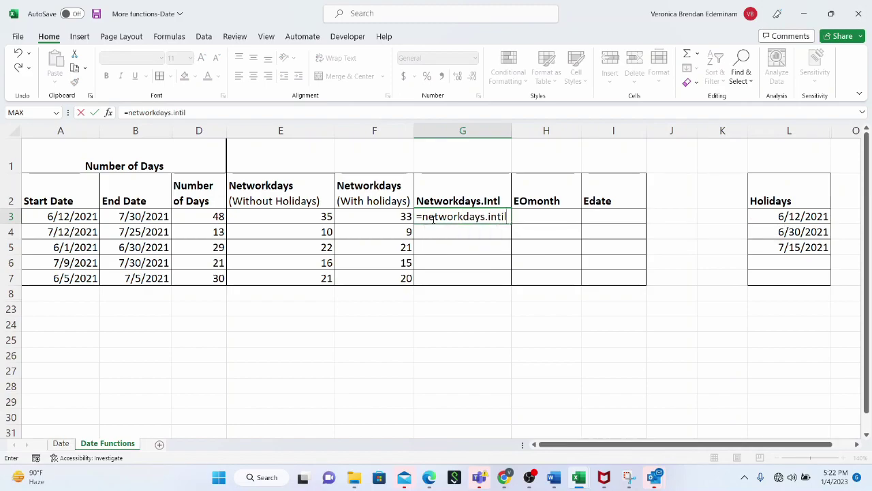
{"action": "key", "text": "BackSpace"}
{"action": "key", "text": "BackSpace"}
{"action": "type", "text": "l"}
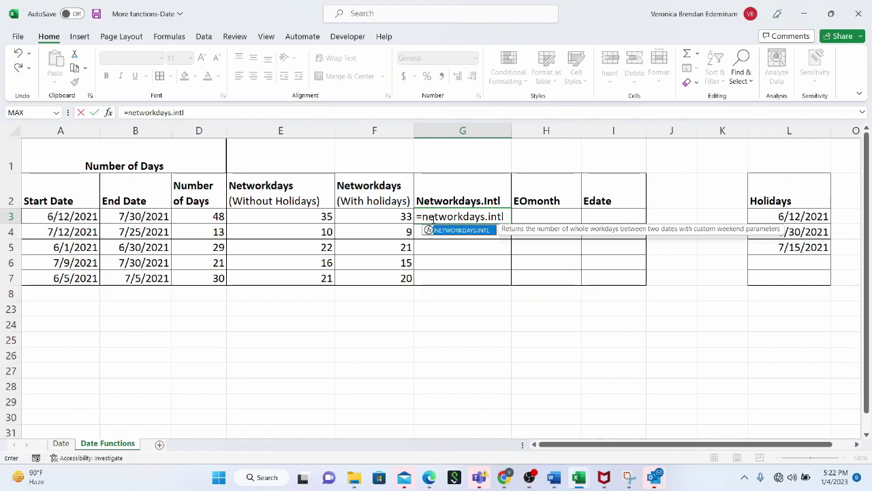
{"action": "type", "text": "("}
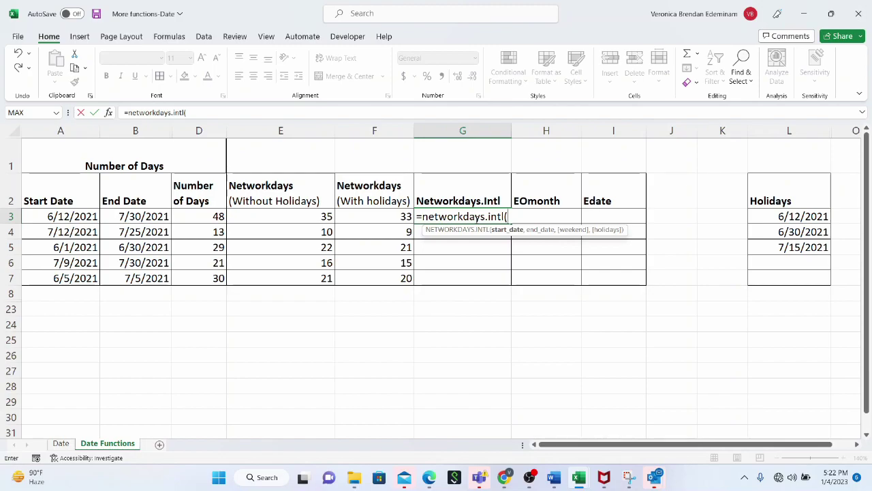
{"action": "left_click", "coordinate": [87, 216]}
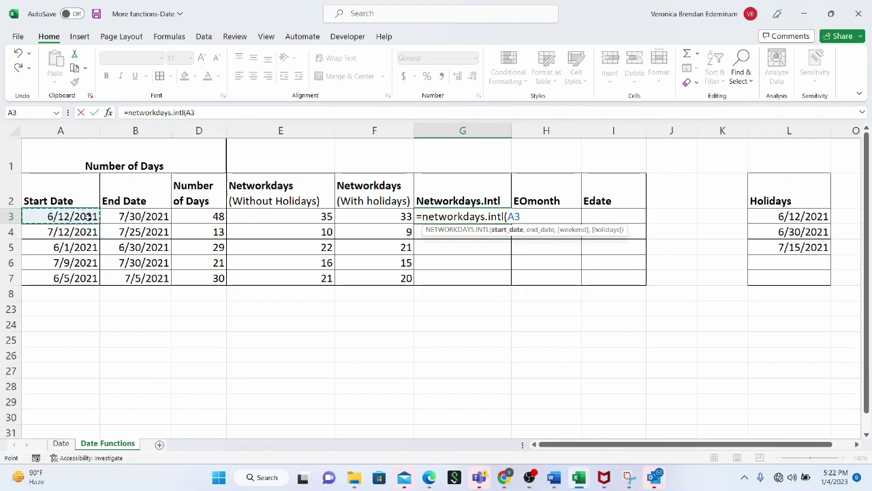
{"action": "type", "text": ","}
{"action": "left_click", "coordinate": [157, 216]}
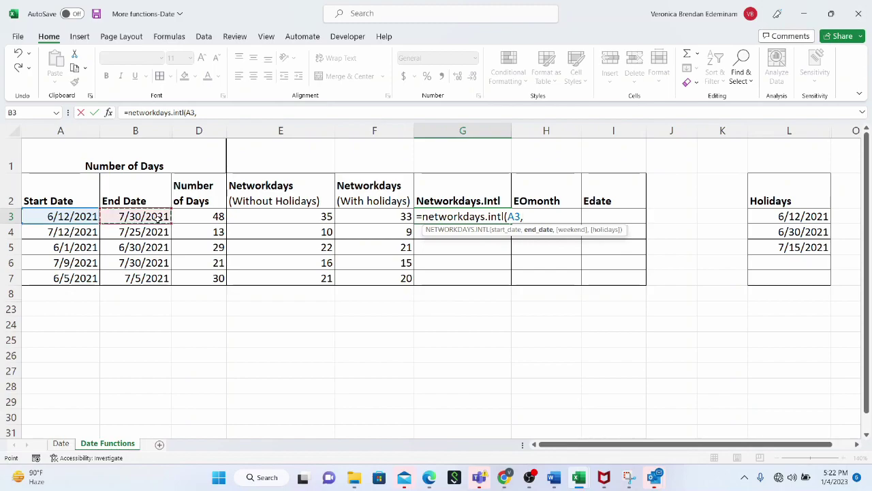
{"action": "type", "text": ","}
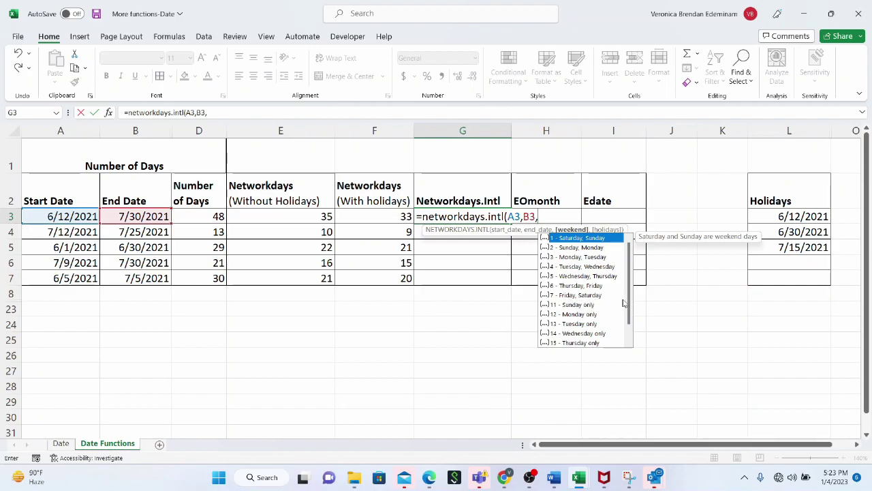
Review the weekend options for G3's formula and choose 4 - Tuesday, Wednesday as the weekend argument.
{"action": "left_click_drag", "start_coordinate": [631, 305], "coordinate": [631, 318]}
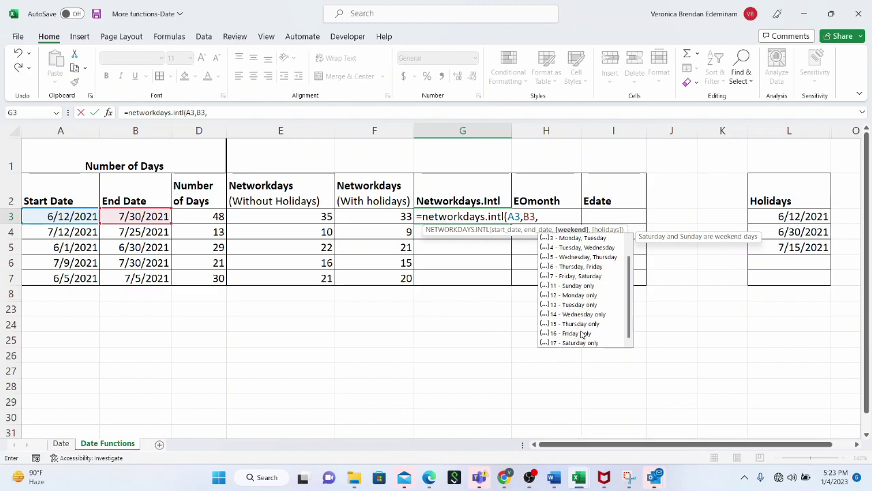
{"action": "scroll", "coordinate": [595, 320], "scroll_direction": "up", "scroll_amount": 1}
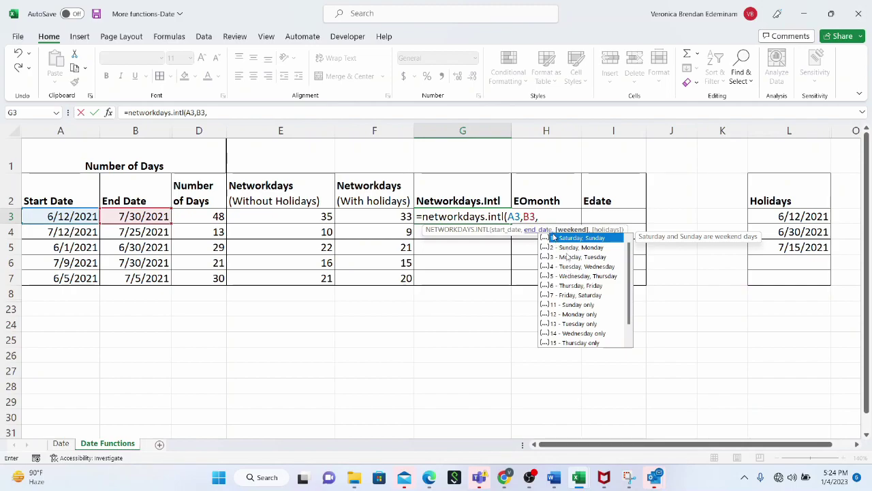
{"action": "left_click", "coordinate": [570, 268]}
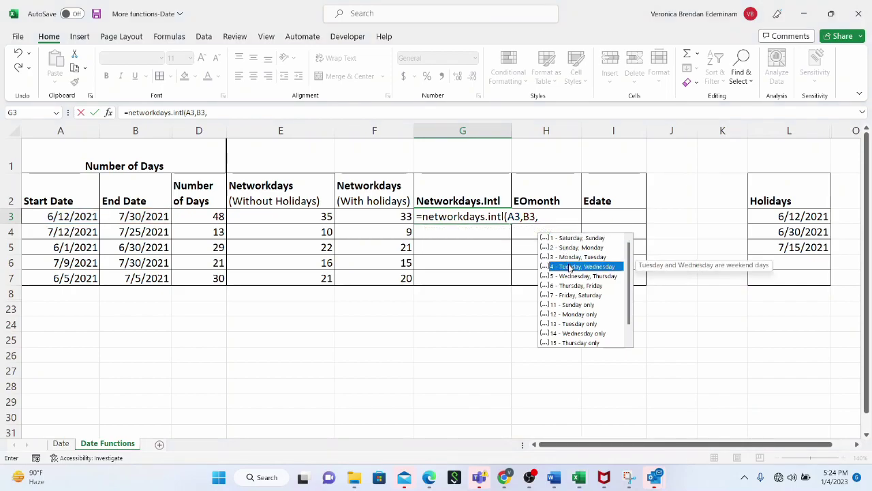
{"action": "double_click", "coordinate": [570, 267]}
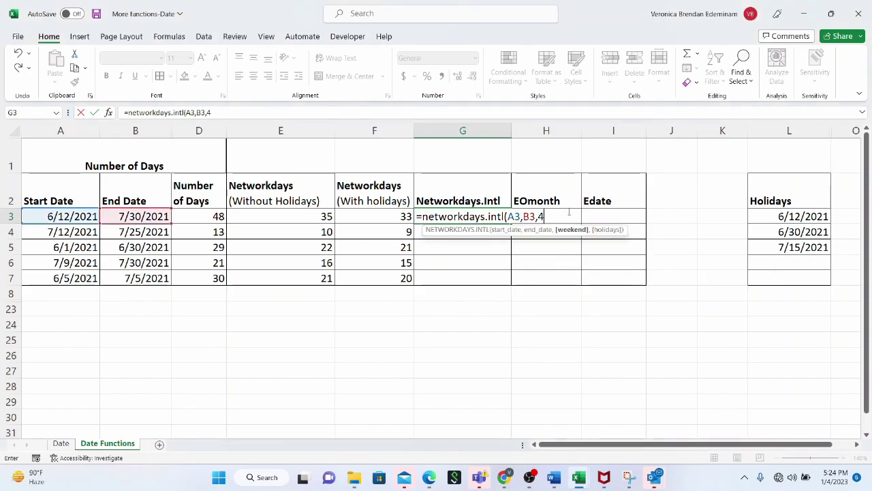
Complete G3's NETWORKDAYS.INTL formula with the holidays range L3:L5 as the absolute reference $L$3:$L$5.
{"action": "type", "text": ","}
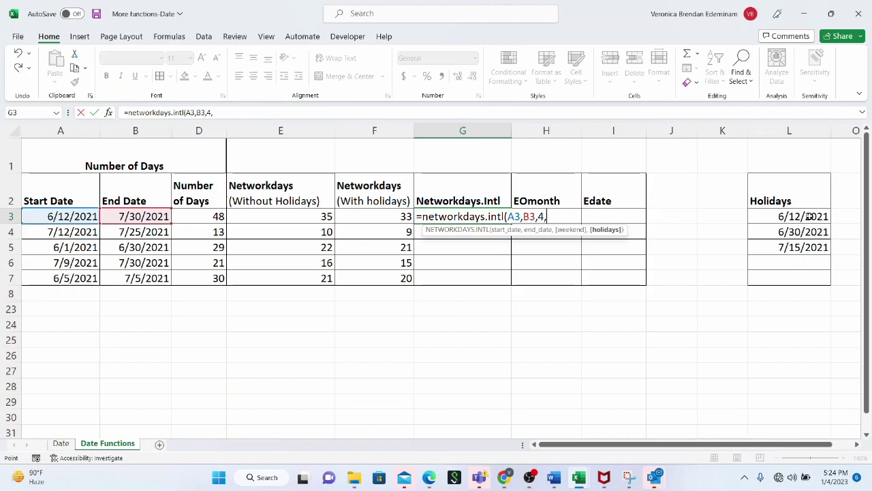
{"action": "left_click_drag", "start_coordinate": [808, 216], "coordinate": [804, 247]}
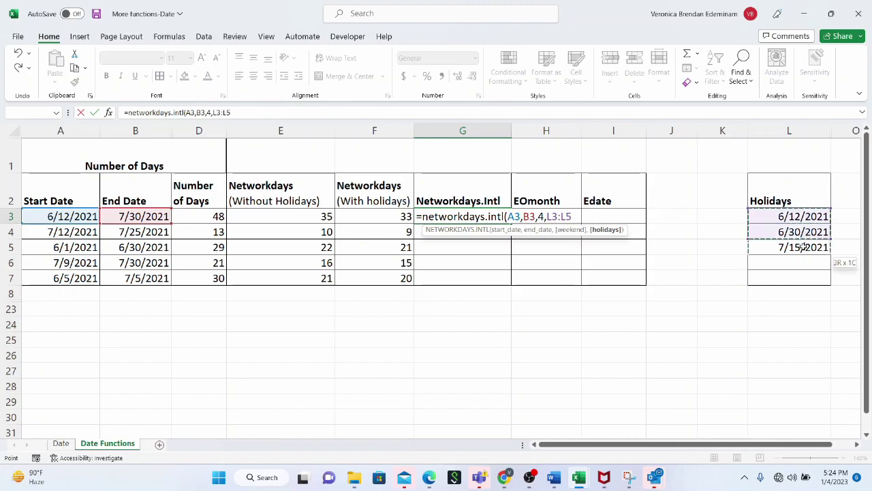
{"action": "left_click", "coordinate": [218, 112]}
{"action": "type", "text": "$"}
{"action": "left_click", "coordinate": [213, 112]}
{"action": "type", "text": "$"}
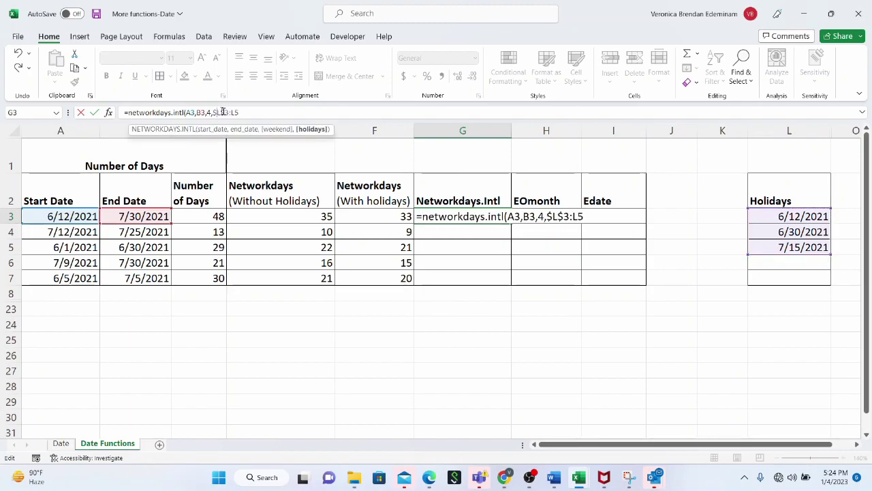
{"action": "left_click", "coordinate": [233, 113]}
{"action": "type", "text": "$"}
{"action": "left_click", "coordinate": [241, 113]}
{"action": "type", "text": "$L$5"}
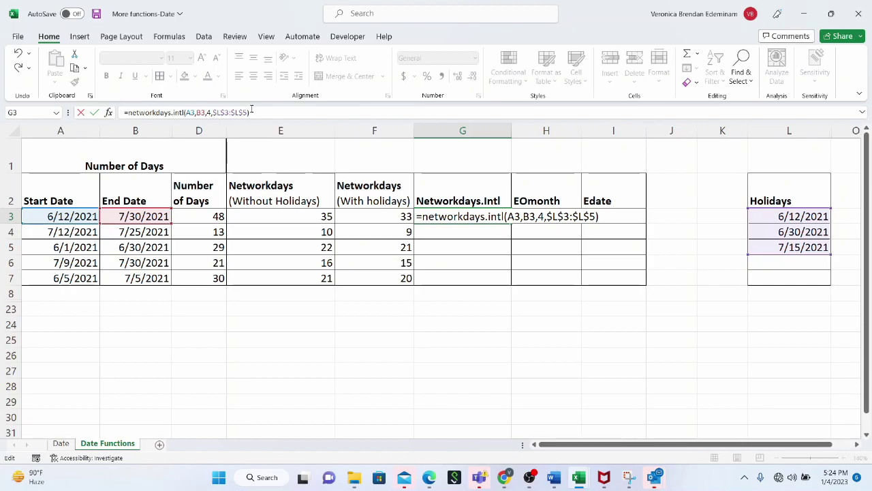
{"action": "key", "text": "Return"}
Recheck the weekend argument in G3's formula and fill the formula down through G7.
{"action": "left_click", "coordinate": [495, 218]}
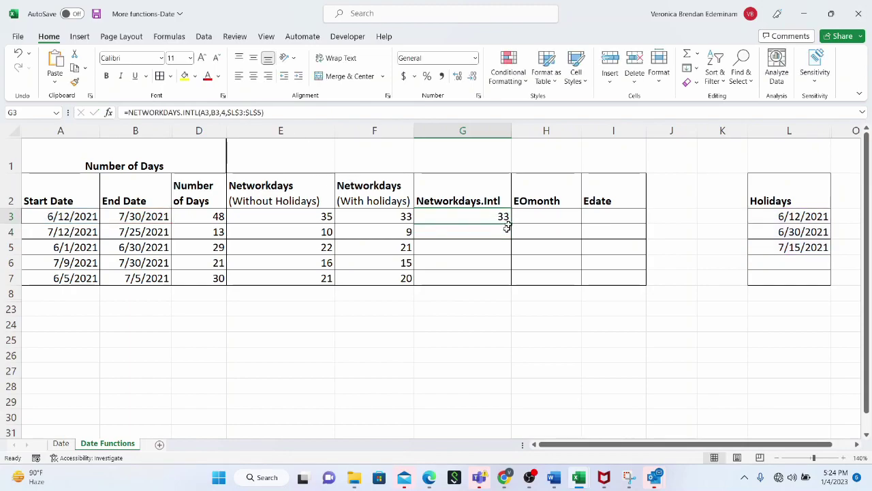
{"action": "left_click", "coordinate": [223, 113]}
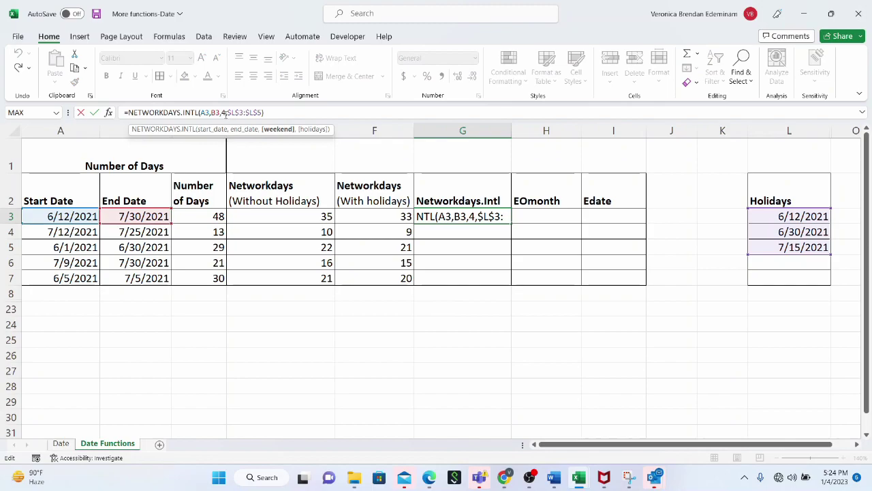
{"action": "double_click", "coordinate": [224, 113]}
{"action": "key", "text": "ctrl+Return"}
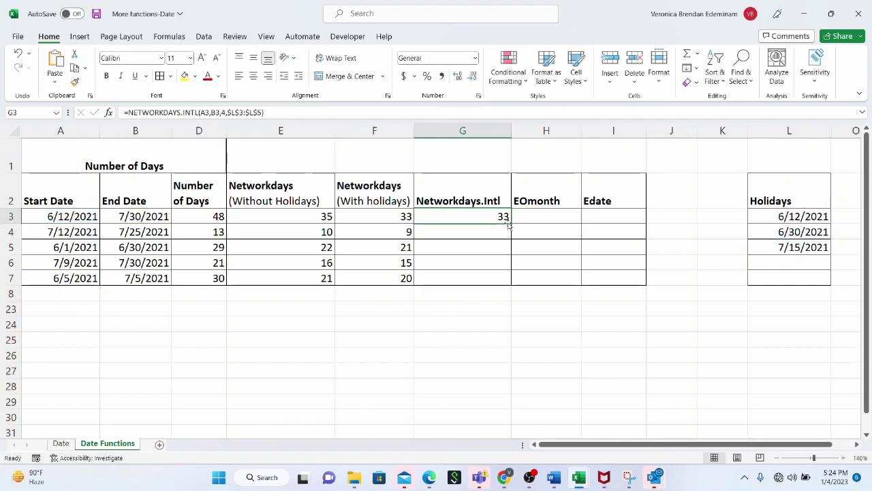
{"action": "left_click_drag", "start_coordinate": [509, 223], "coordinate": [500, 278]}
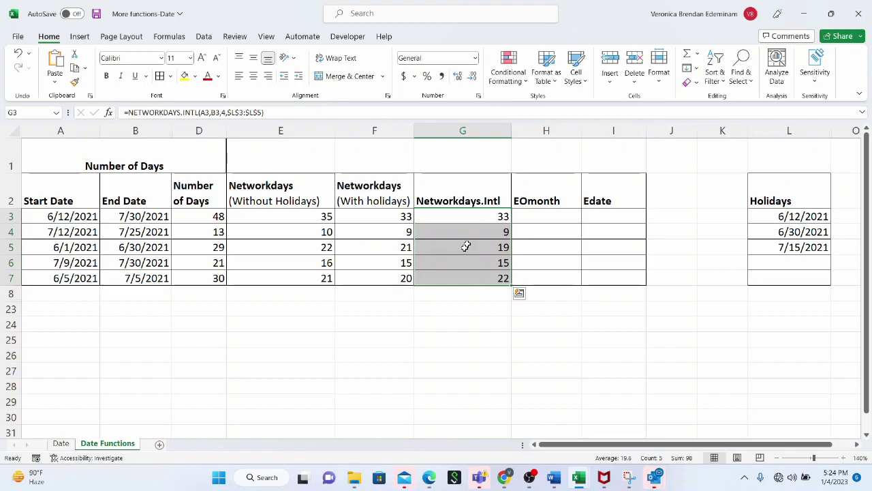
Review the NETWORKDAYS.INTL results and formulas in G3:G7.
{"action": "left_click", "coordinate": [457, 277]}
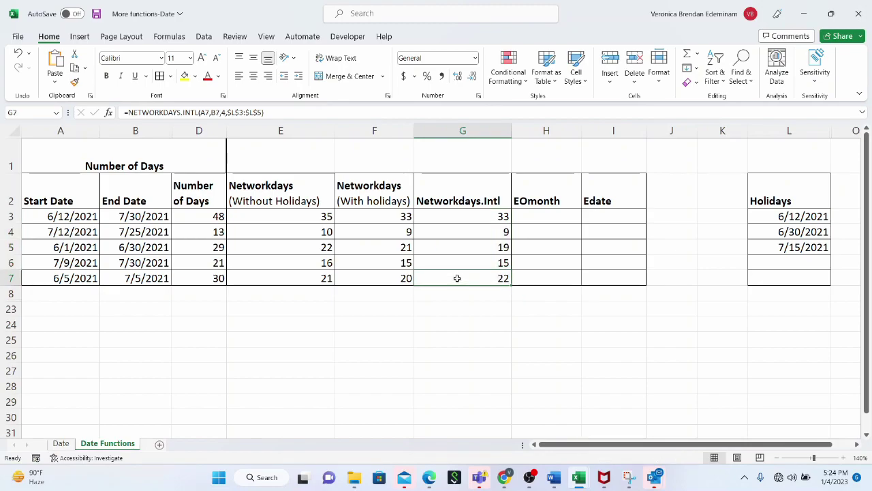
{"action": "left_click", "coordinate": [476, 215]}
{"action": "mouse_move", "coordinate": [476, 215]}
{"action": "left_mouse_down"}
{"action": "mouse_move", "coordinate": [474, 256]}
{"action": "mouse_move", "coordinate": [482, 226]}
{"action": "left_mouse_up"}
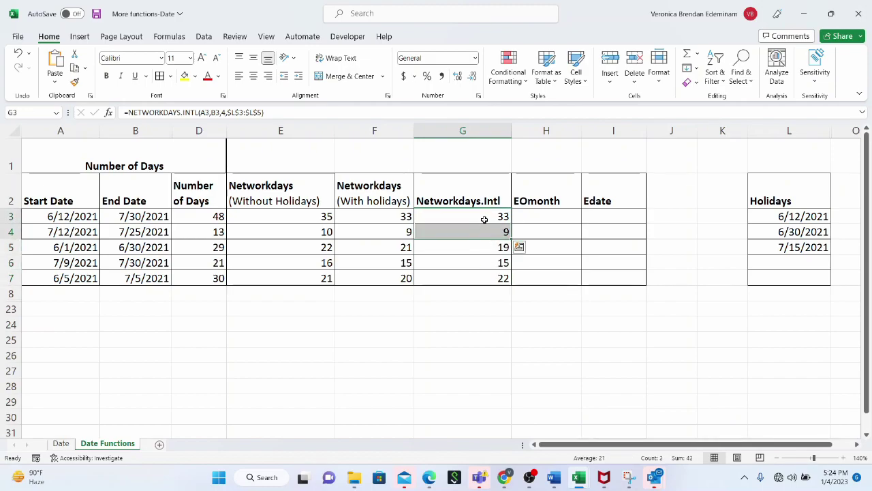
{"action": "left_click", "coordinate": [476, 237]}
{"action": "left_click", "coordinate": [474, 252]}
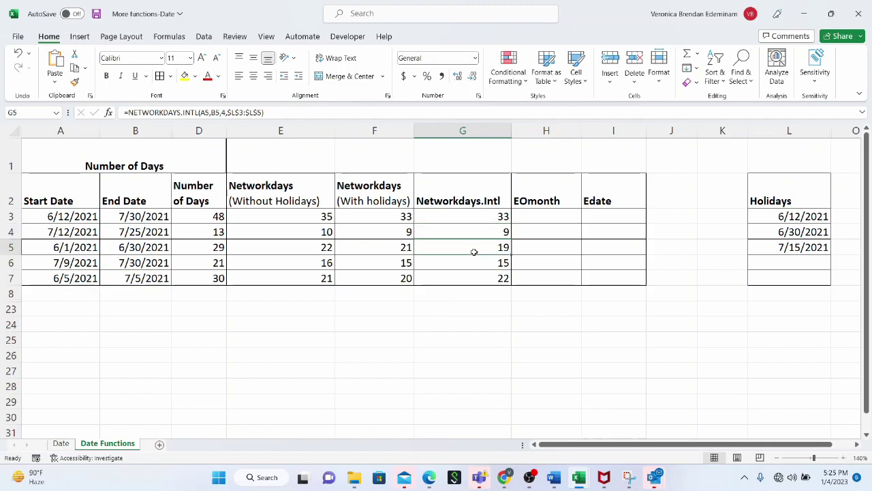
{"action": "left_click", "coordinate": [470, 286]}
{"action": "left_click", "coordinate": [469, 274]}
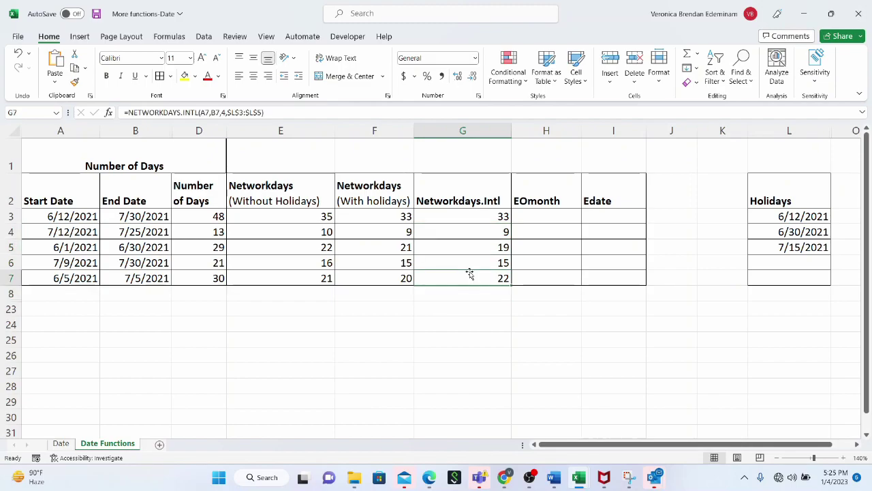
Enter an EOMONTH formula in H3 with A3 as the start date and 0 months.
{"action": "left_click", "coordinate": [549, 216]}
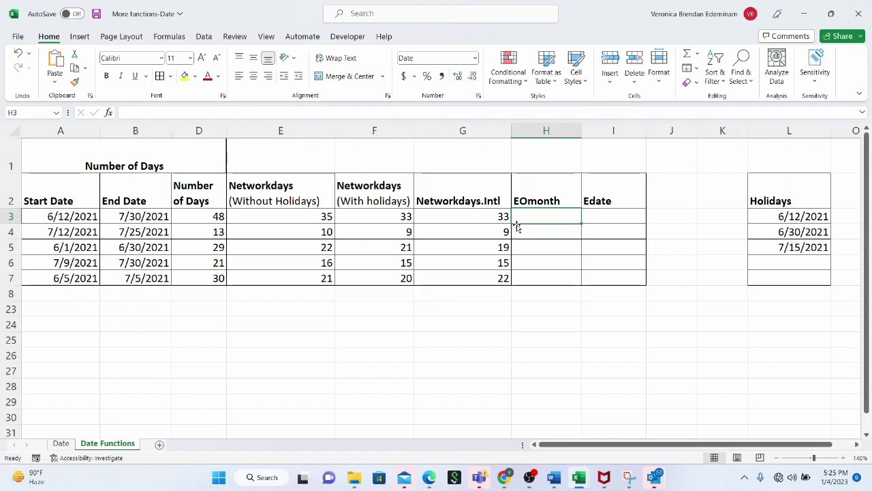
{"action": "type", "text": "="}
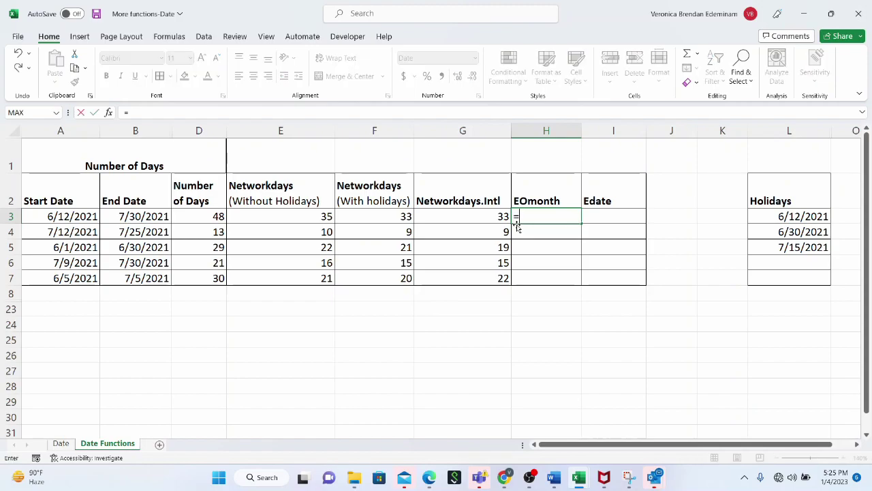
{"action": "type", "text": "eomon"}
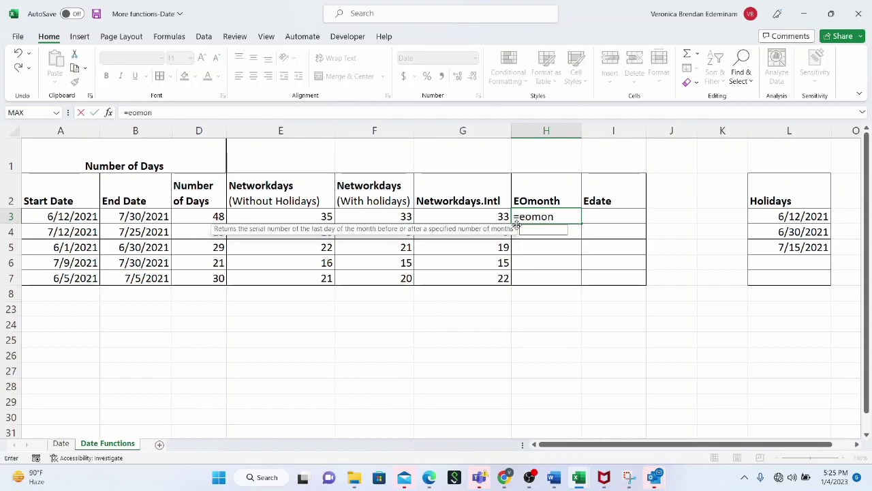
{"action": "type", "text": "th("}
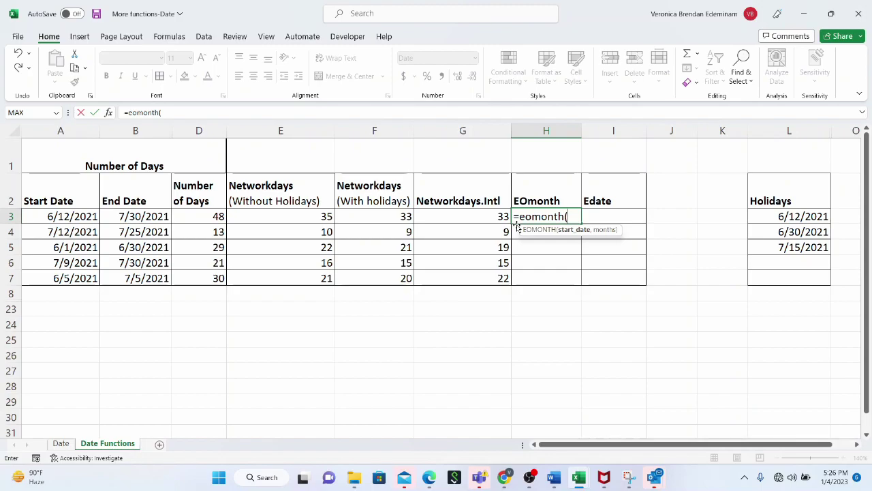
{"action": "left_click", "coordinate": [79, 217]}
{"action": "type", "text": ","}
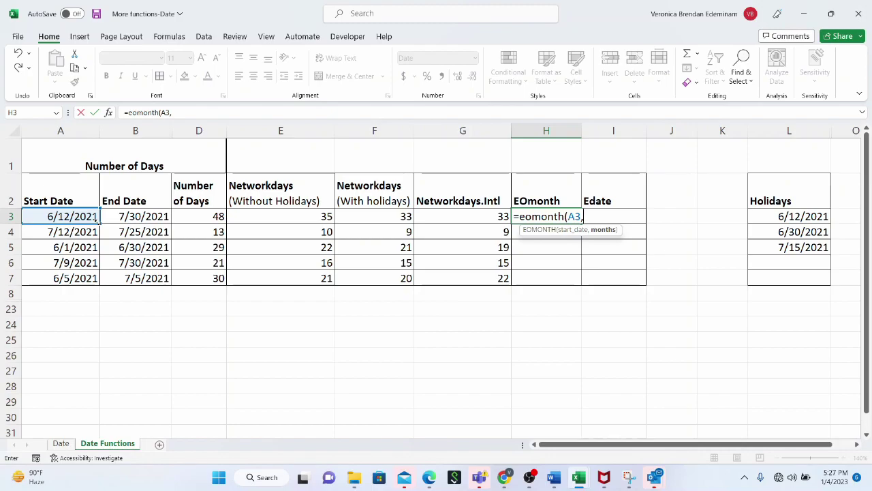
{"action": "type", "text": "0)"}
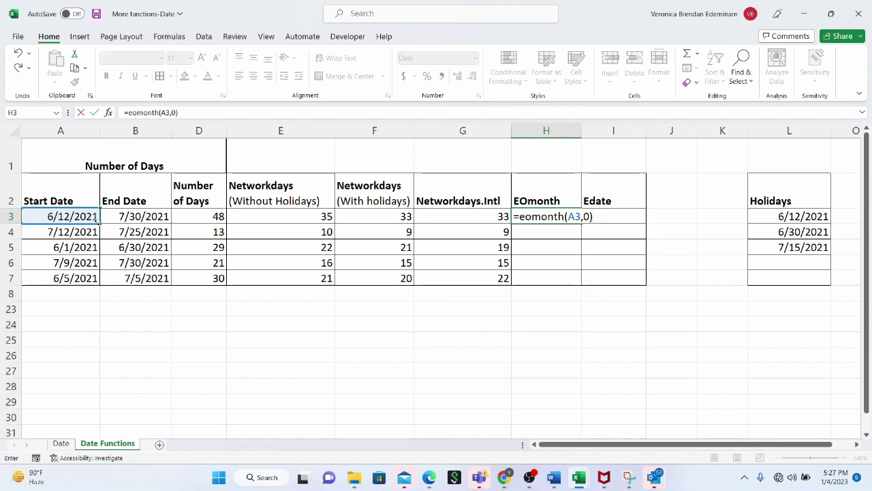
{"action": "key", "text": "Return"}
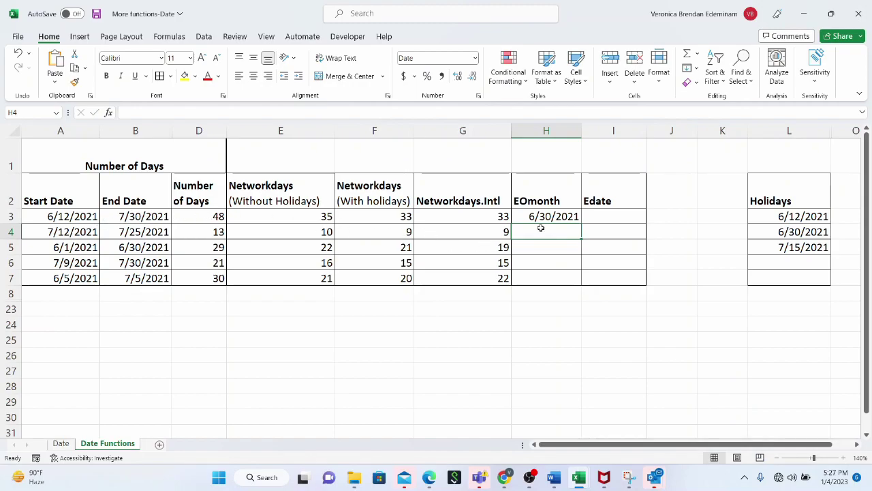
Enter an EOMONTH formula in H4 with A4 as the start date and 2 months, and check it.
{"action": "type", "text": "=eomonth"}
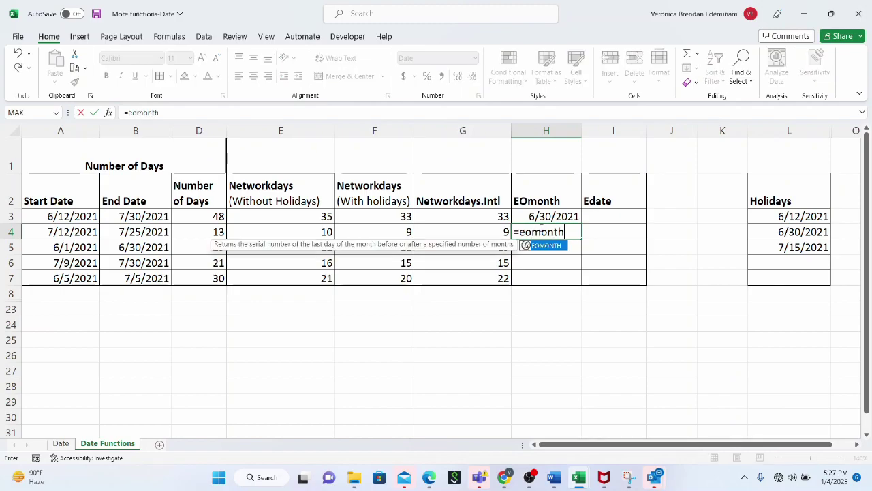
{"action": "type", "text": "("}
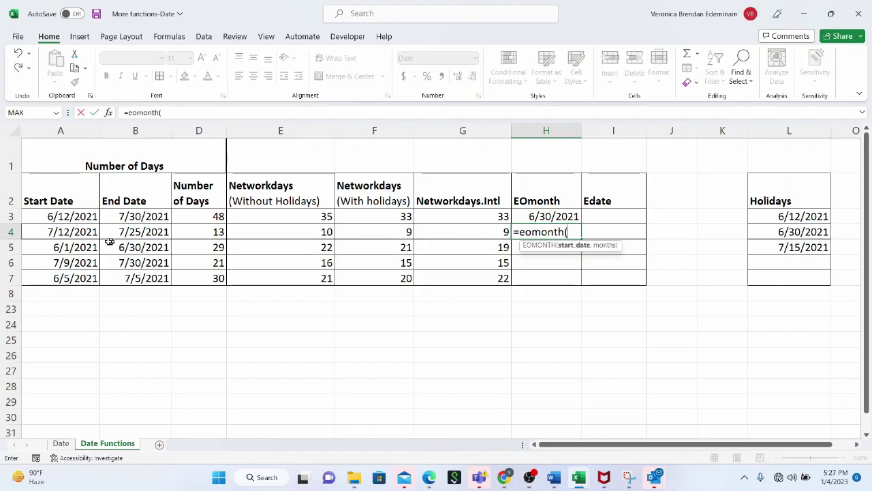
{"action": "left_click", "coordinate": [89, 232]}
{"action": "type", "text": ","}
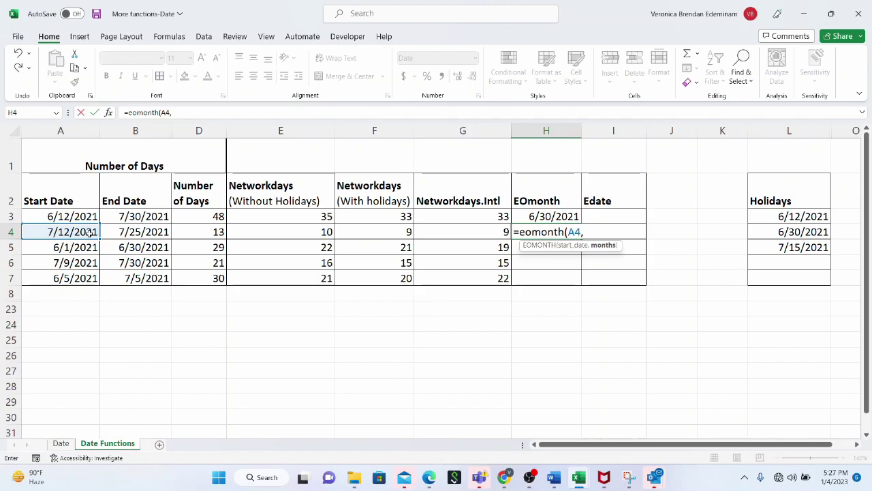
{"action": "type", "text": "2)"}
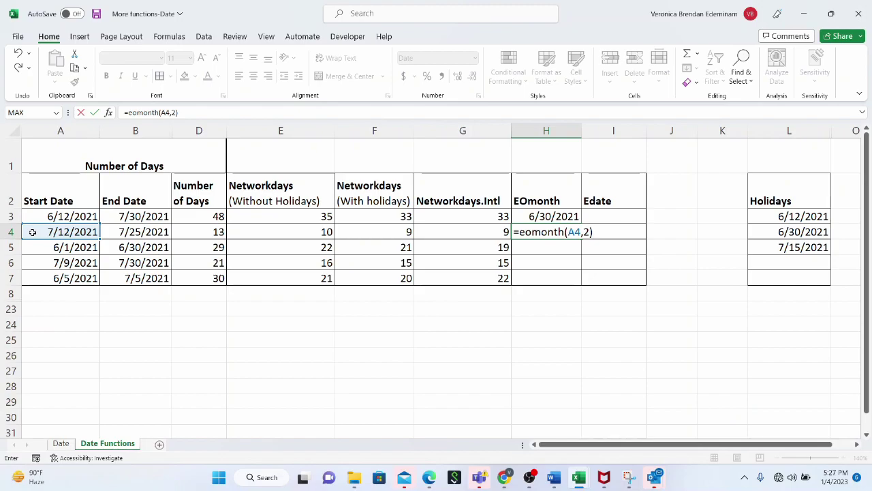
{"action": "key", "text": "Return"}
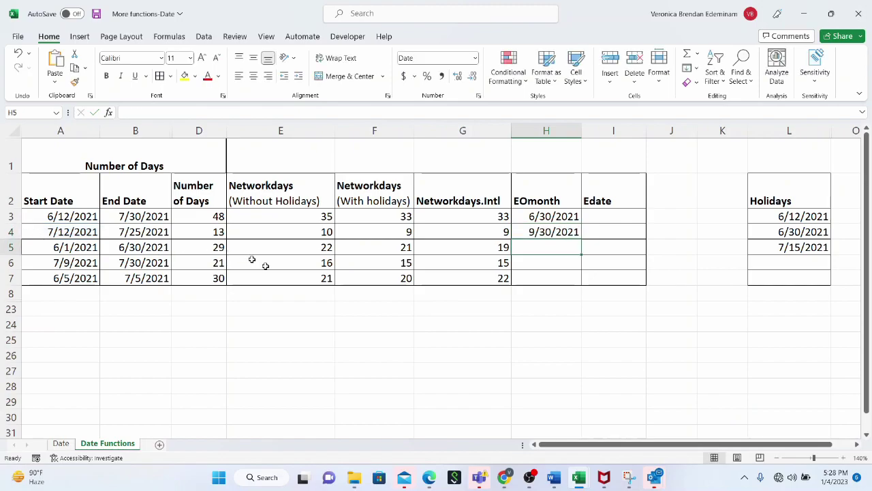
{"action": "left_click", "coordinate": [546, 232]}
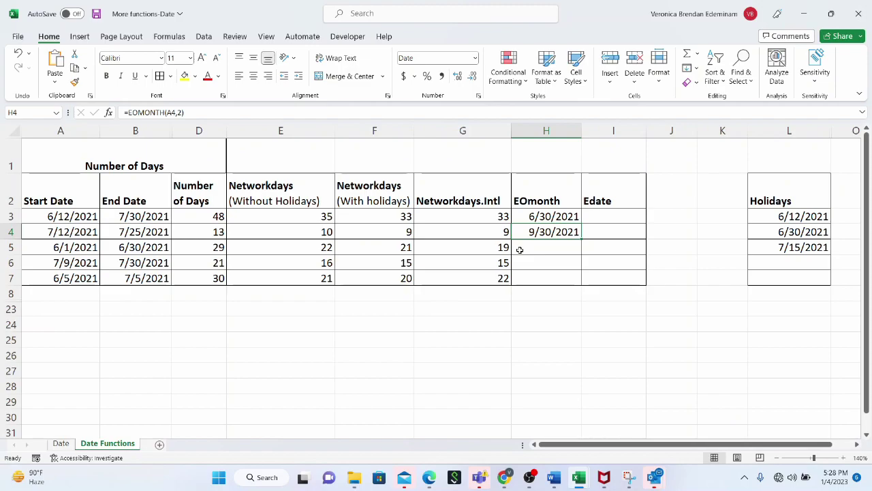
Enter an EOMONTH formula in H5 with A5 as the start date to produce the month end 1/31/2022.
{"action": "left_click", "coordinate": [535, 245]}
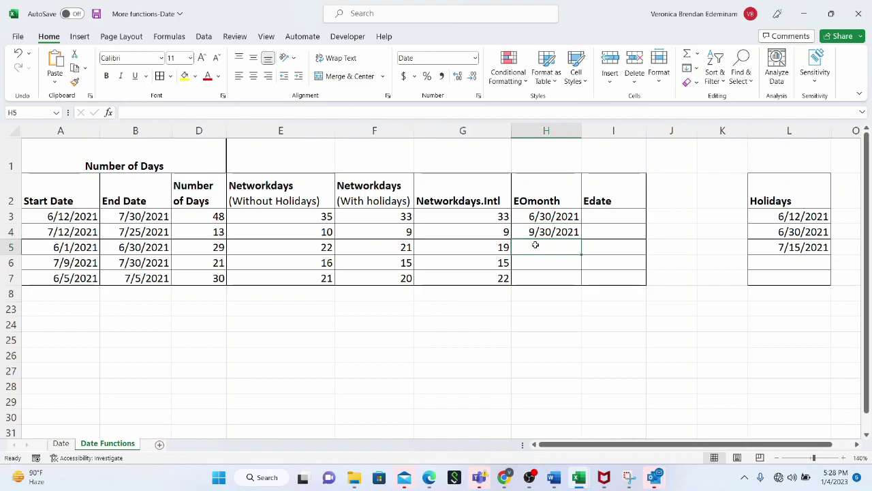
{"action": "type", "text": "=eomonth("}
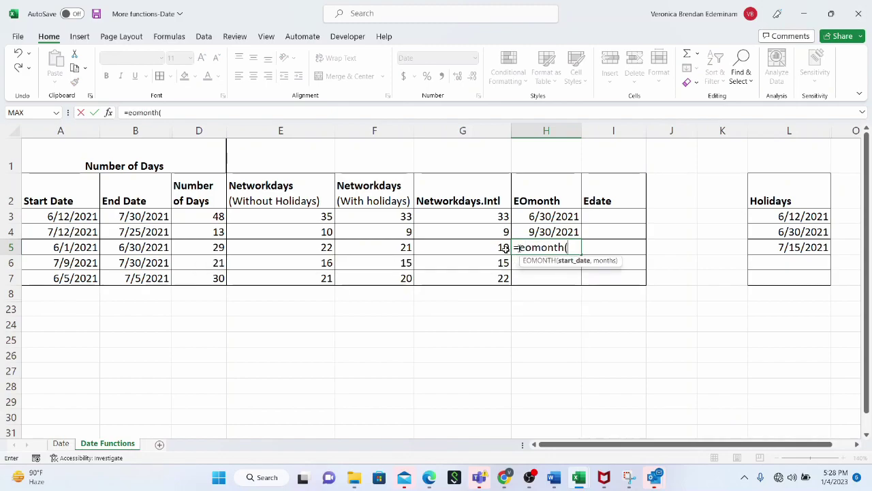
{"action": "left_click", "coordinate": [85, 249]}
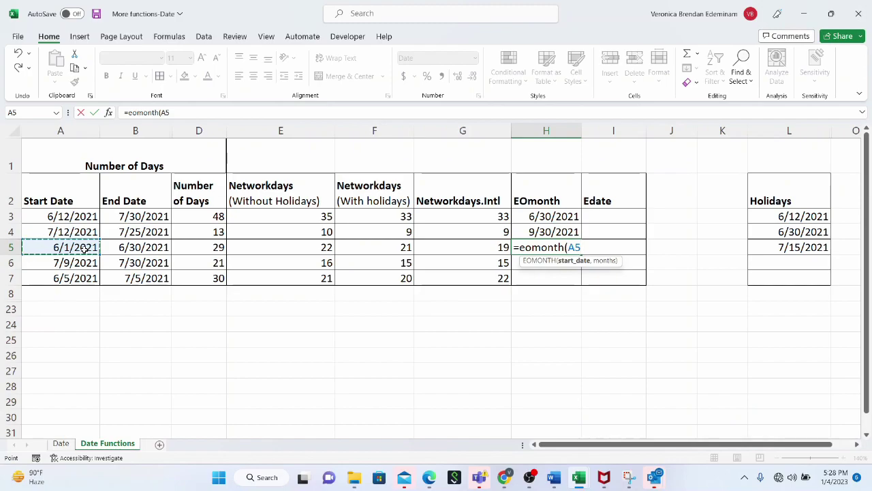
{"action": "type", "text": ","}
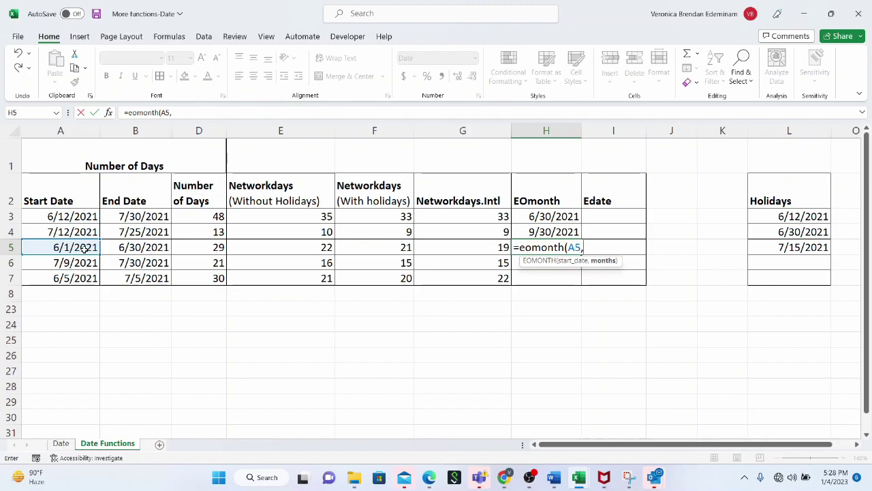
{"action": "type", "text": ")"}
{"action": "key", "text": "Return"}
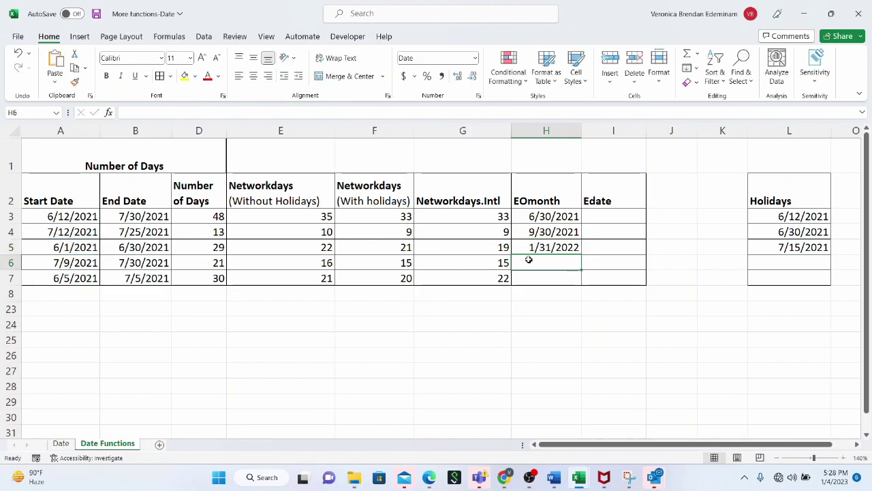
Enter an EOMONTH formula in H6 with TODAY() as the start date and 3 months.
{"action": "type", "text": "="}
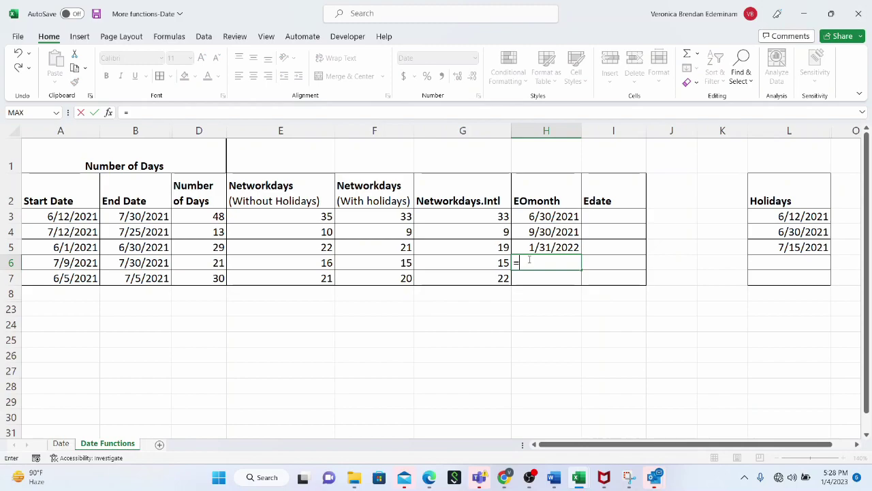
{"action": "type", "text": "eomon"}
{"action": "type", "text": "th"}
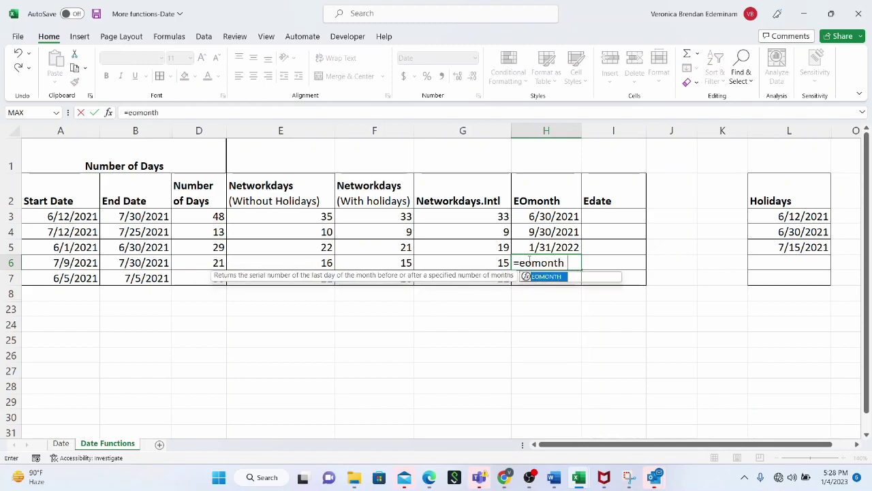
{"action": "type", "text": "(today()"}
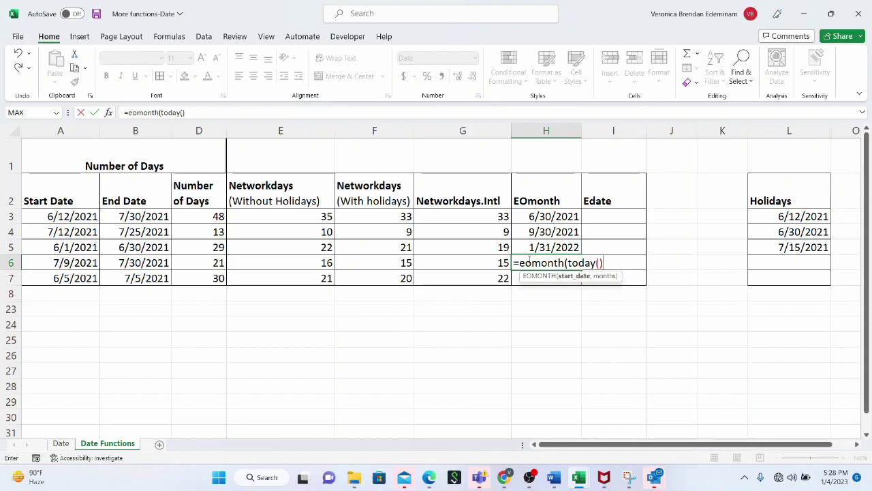
{"action": "type", "text": ","}
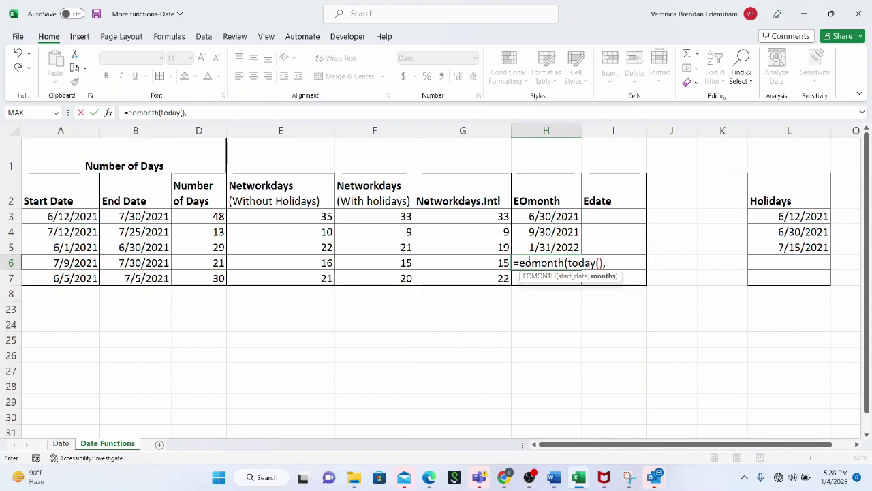
{"action": "type", "text": "3)"}
{"action": "key", "text": "ctrl+Return"}
{"action": "key", "text": "Return"}
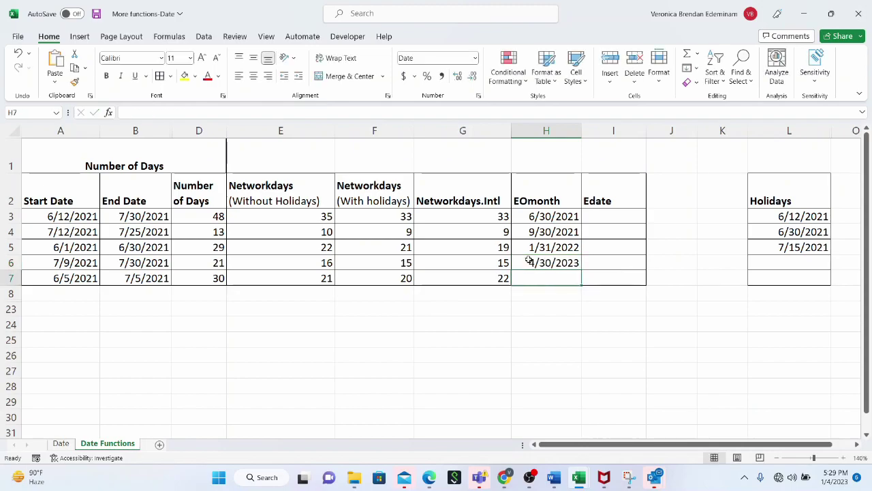
Change the months argument of the EOMONTH formula in H6 to -3 and reselect the cell.
{"action": "left_click", "coordinate": [529, 260]}
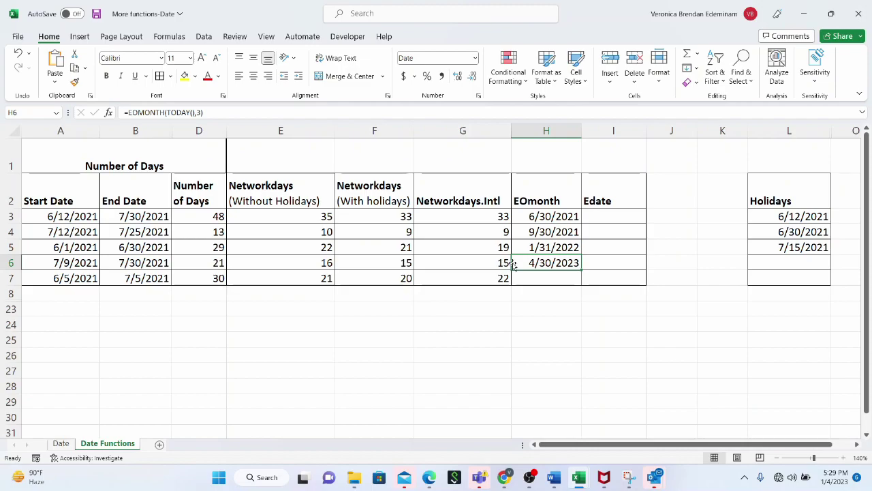
{"action": "left_click", "coordinate": [199, 112]}
{"action": "type", "text": "-"}
{"action": "key", "text": "Return"}
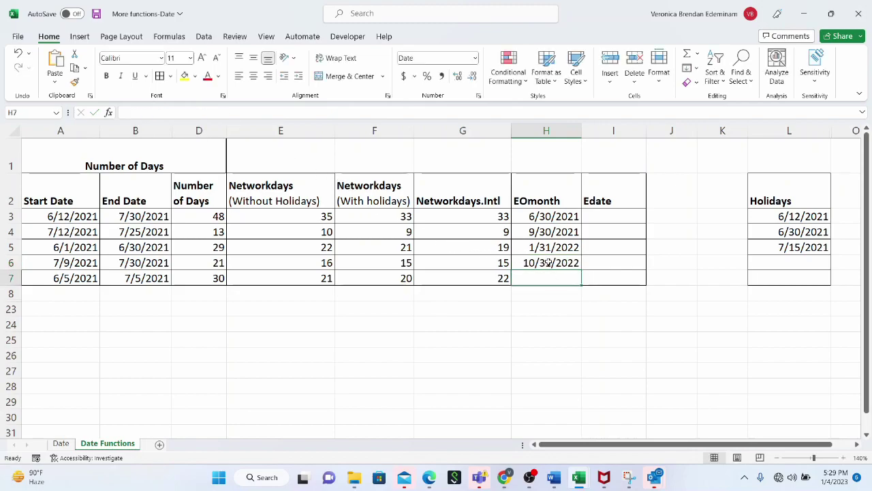
{"action": "key", "text": "Up"}
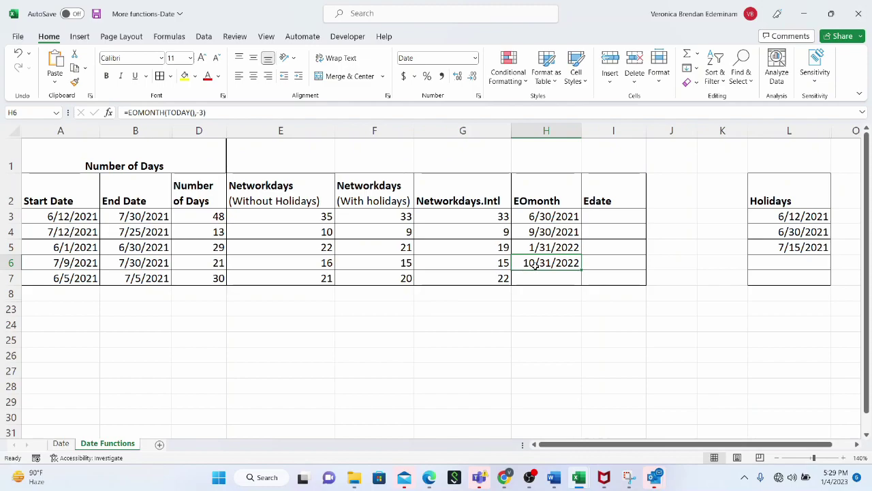
{"action": "left_click", "coordinate": [530, 278]}
{"action": "left_click", "coordinate": [553, 265]}
{"action": "left_click", "coordinate": [526, 276]}
{"action": "left_click", "coordinate": [545, 263]}
{"action": "left_click", "coordinate": [531, 278]}
{"action": "left_click", "coordinate": [530, 265]}
Enter an EOMONTH formula in H7 with A7 as the start date and -10 months, and check it.
{"action": "left_click", "coordinate": [537, 279]}
{"action": "type", "text": "=eomonth("}
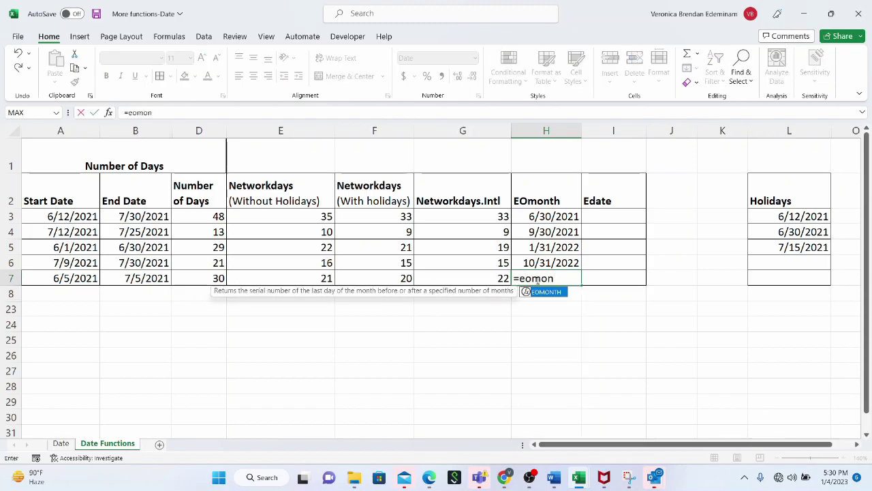
{"action": "left_click", "coordinate": [86, 276]}
{"action": "type", "text": ",-10)"}
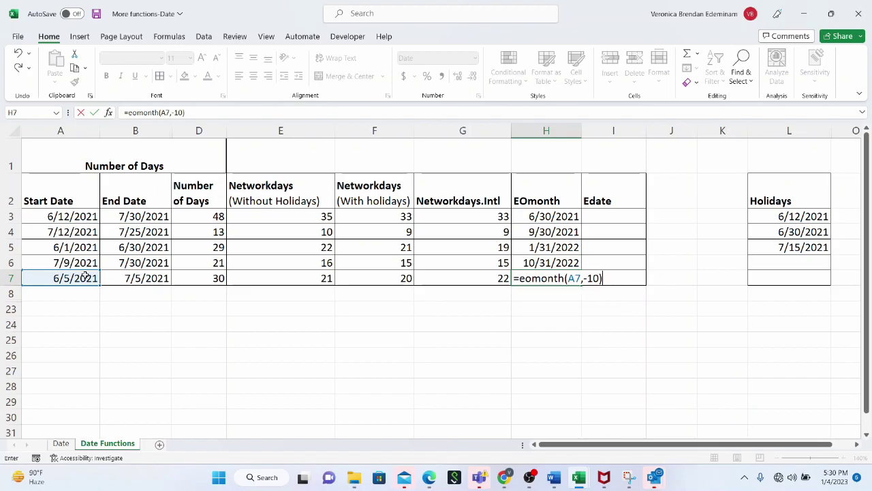
{"action": "key", "text": "Return"}
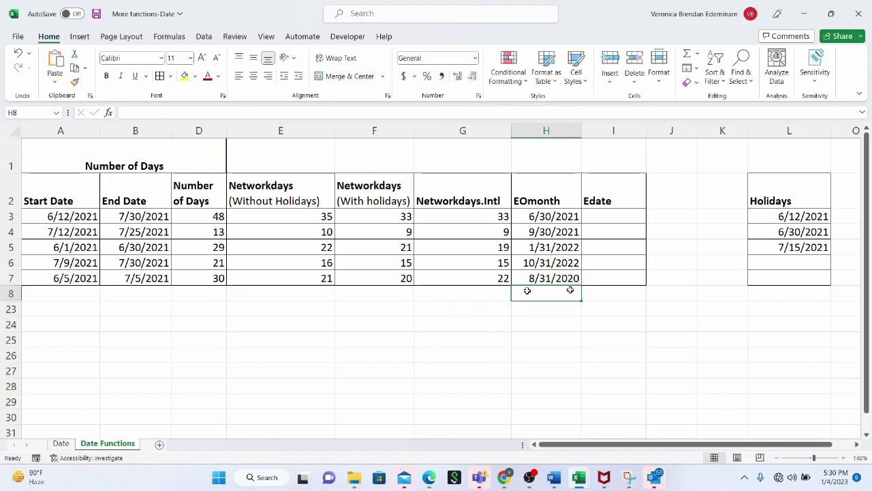
{"action": "left_click", "coordinate": [569, 280]}
Enter an EDATE formula in I3 with A3 as the start date and 1 month.
{"action": "left_click", "coordinate": [620, 216]}
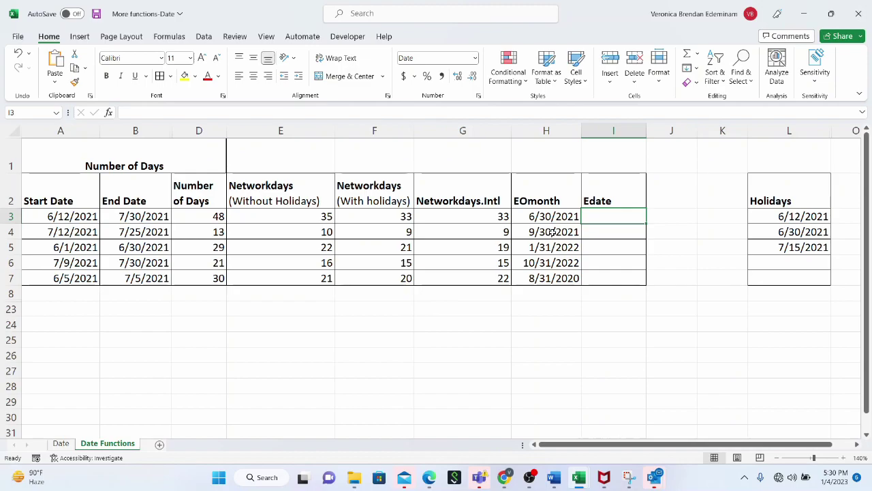
{"action": "type", "text": "=edate"}
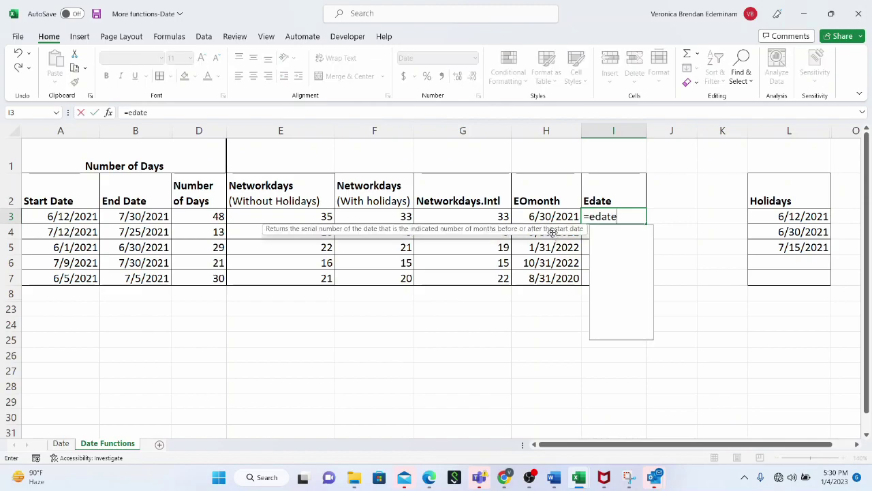
{"action": "type", "text": "("}
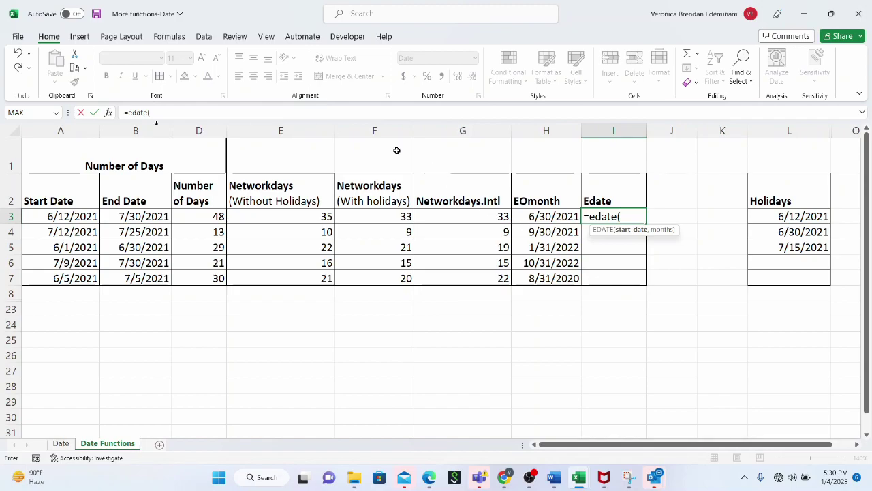
{"action": "left_click", "coordinate": [66, 219]}
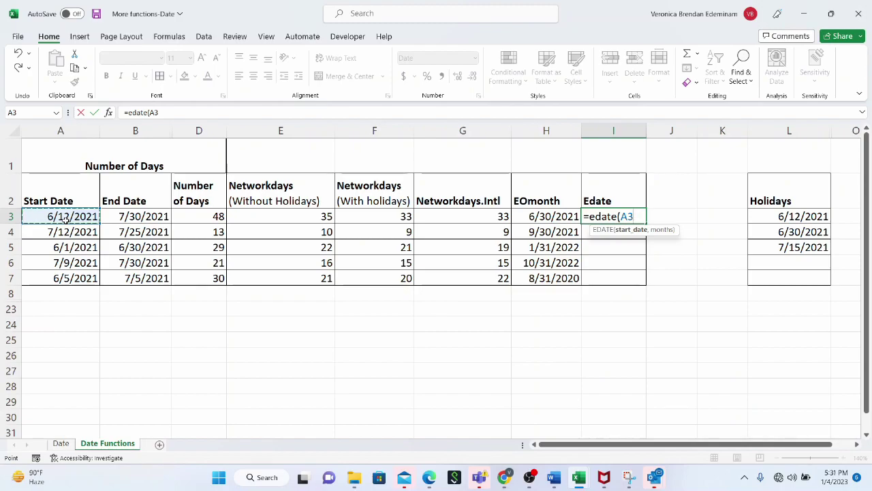
{"action": "type", "text": ","}
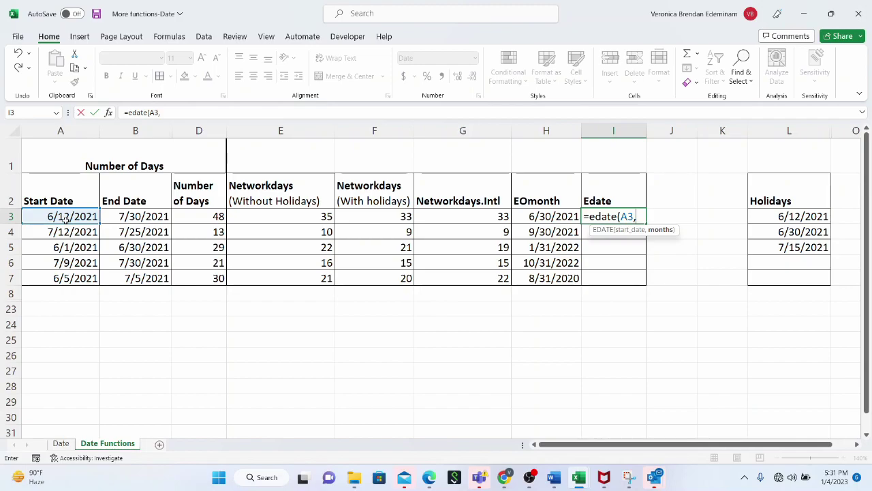
{"action": "type", "text": ")"}
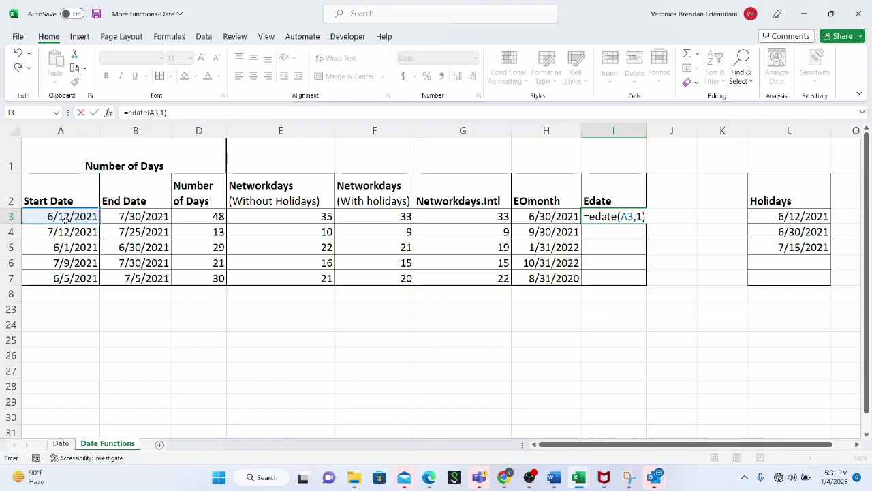
{"action": "key", "text": "Return"}
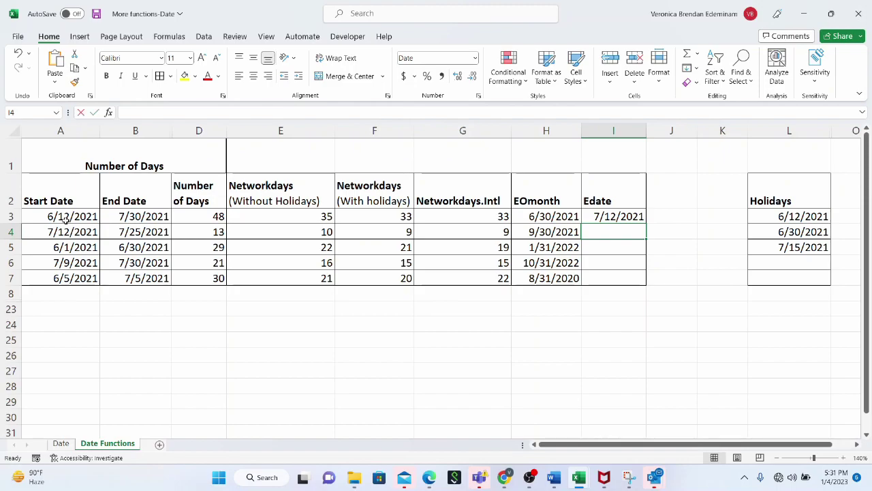
Enter an EDATE formula in I4 with A4 as the start date and 5 months, and compare it with the start date.
{"action": "type", "text": "=edate"}
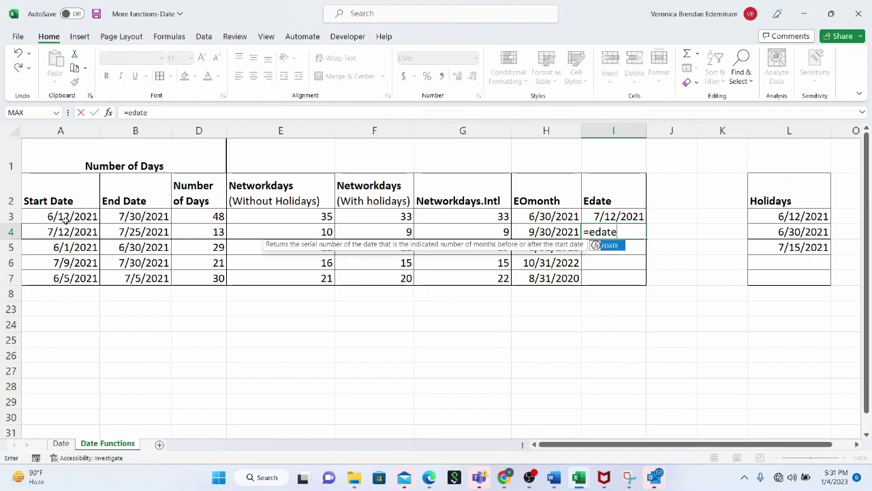
{"action": "type", "text": "("}
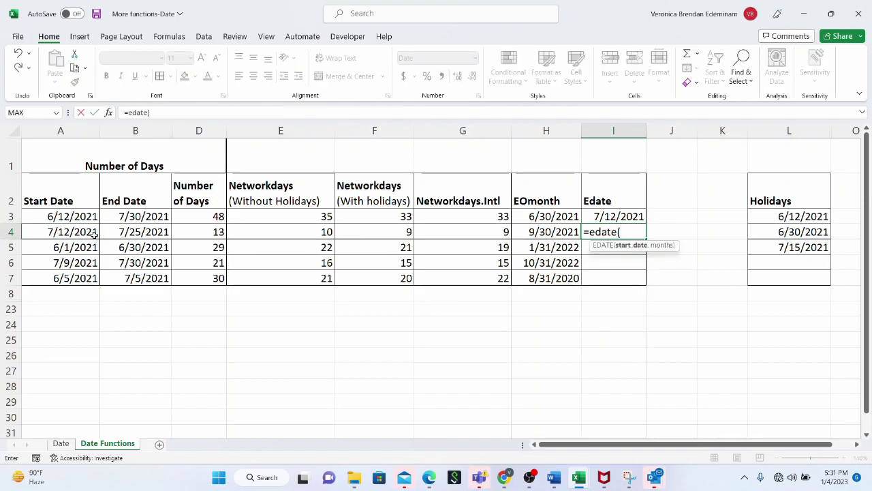
{"action": "left_click", "coordinate": [94, 233]}
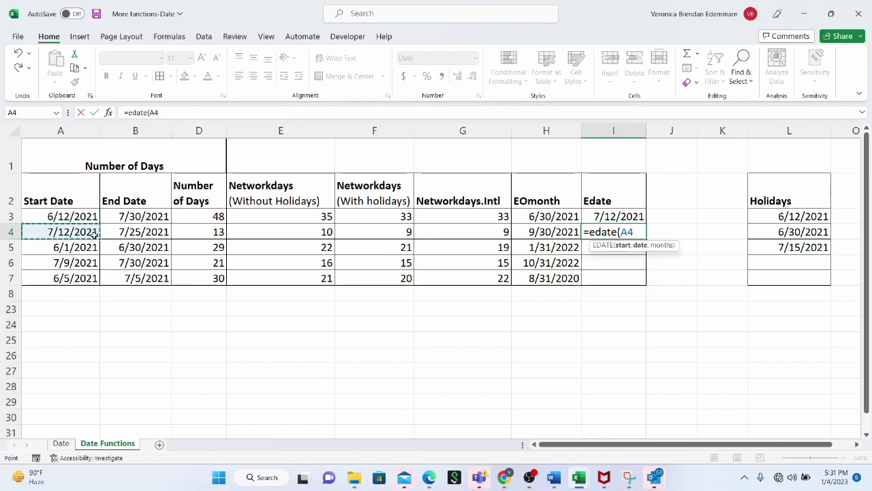
{"action": "type", "text": ",5)"}
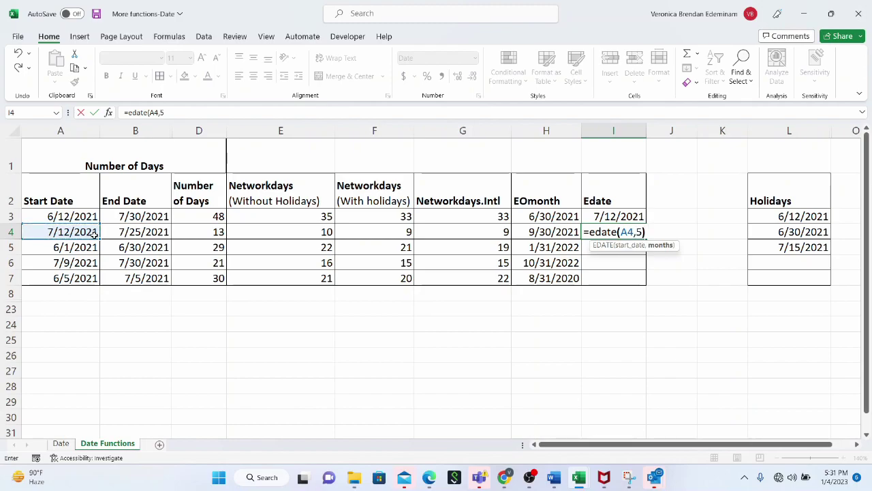
{"action": "key", "text": "ctrl+Return"}
{"action": "key", "text": "Return"}
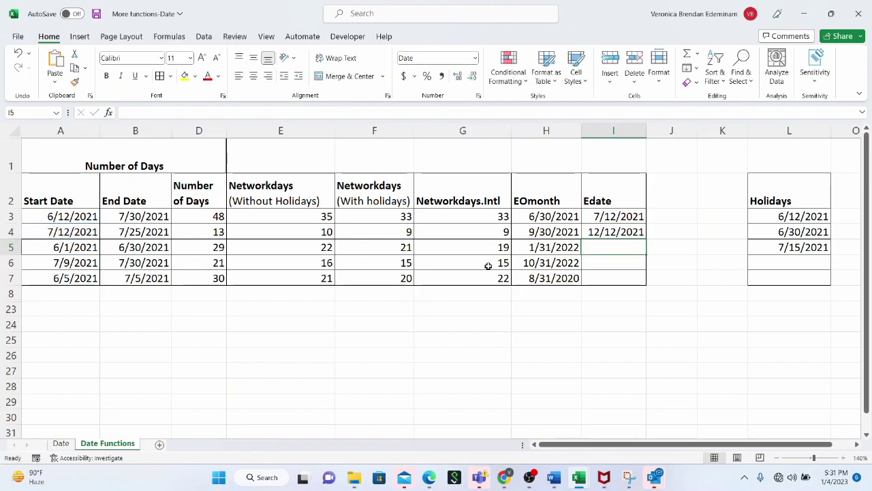
{"action": "left_click", "coordinate": [91, 231]}
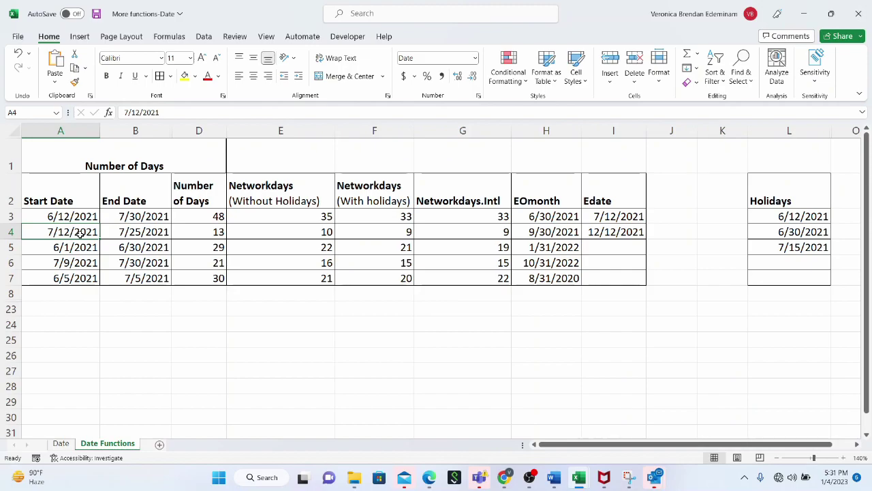
{"action": "left_click", "coordinate": [635, 231]}
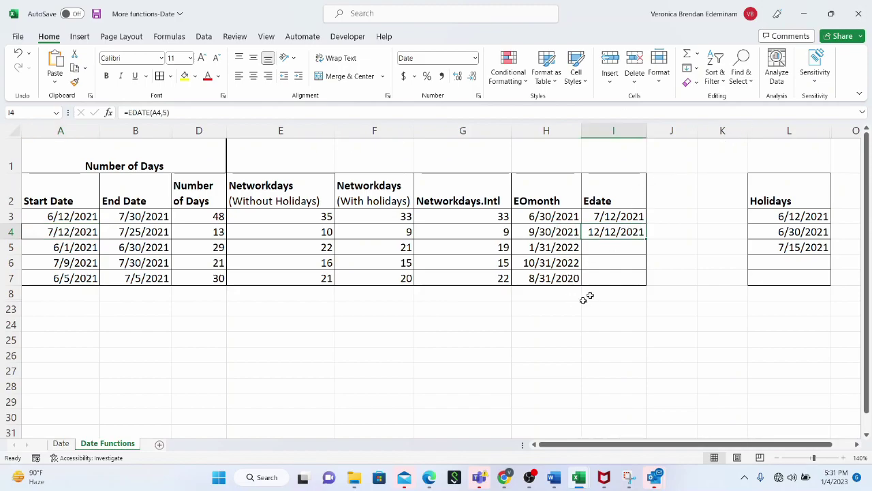
Enter an EDATE formula in I5 with A5 as the start date and -1 month, and compare it with the start date.
{"action": "left_click", "coordinate": [601, 248]}
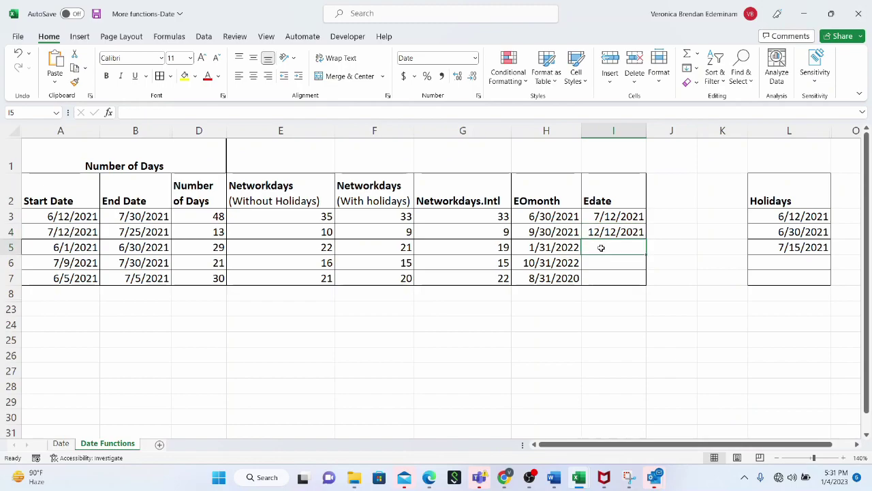
{"action": "type", "text": "=edate"}
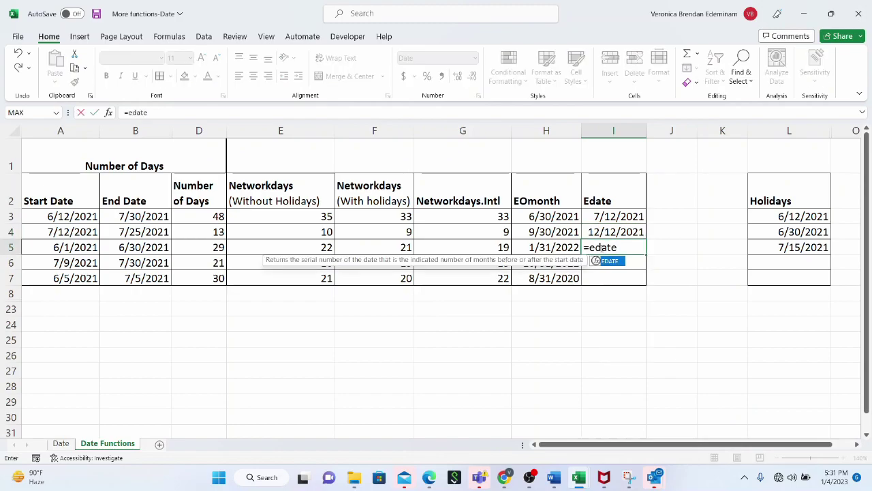
{"action": "type", "text": "("}
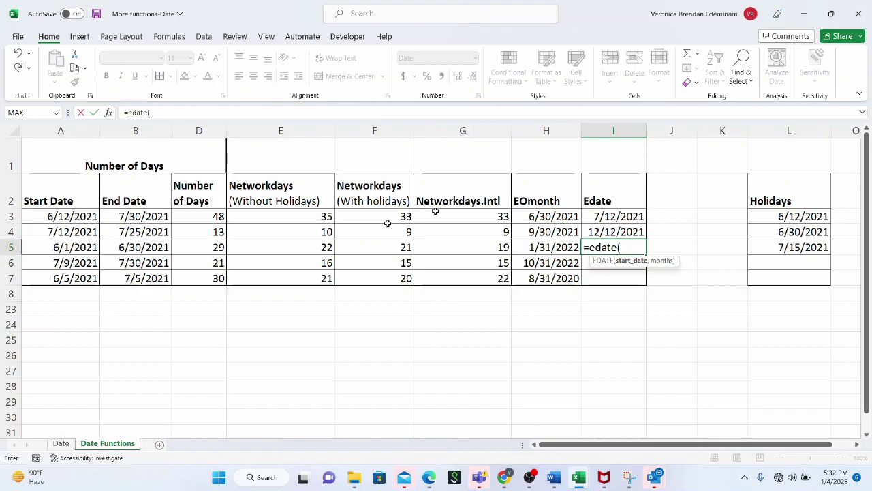
{"action": "left_click", "coordinate": [100, 247]}
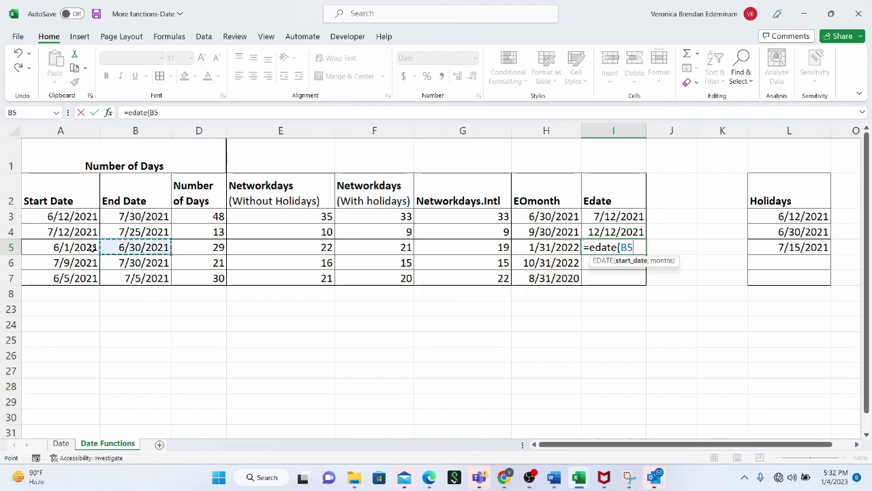
{"action": "left_click", "coordinate": [91, 247]}
{"action": "type", "text": ","}
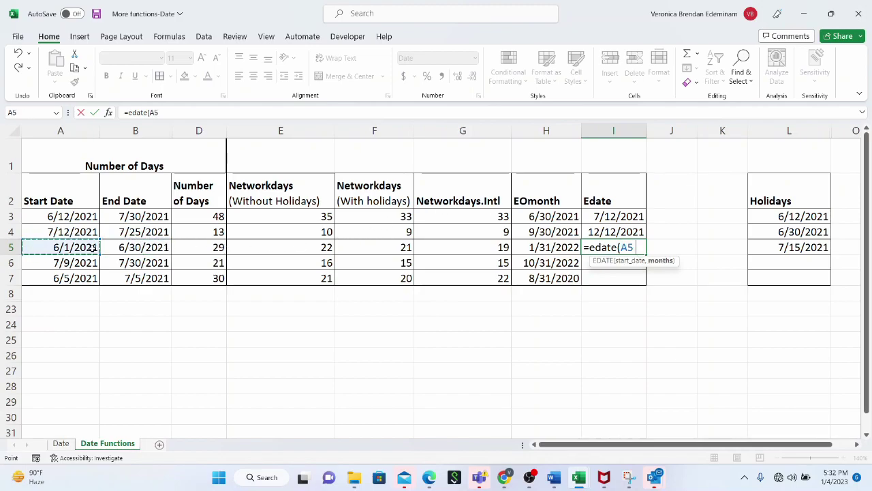
{"action": "type", "text": "-1)"}
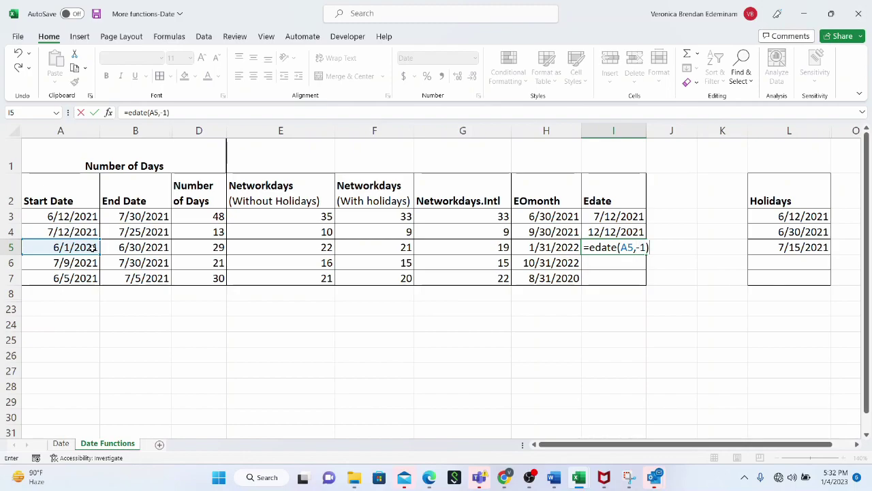
{"action": "key", "text": "Return"}
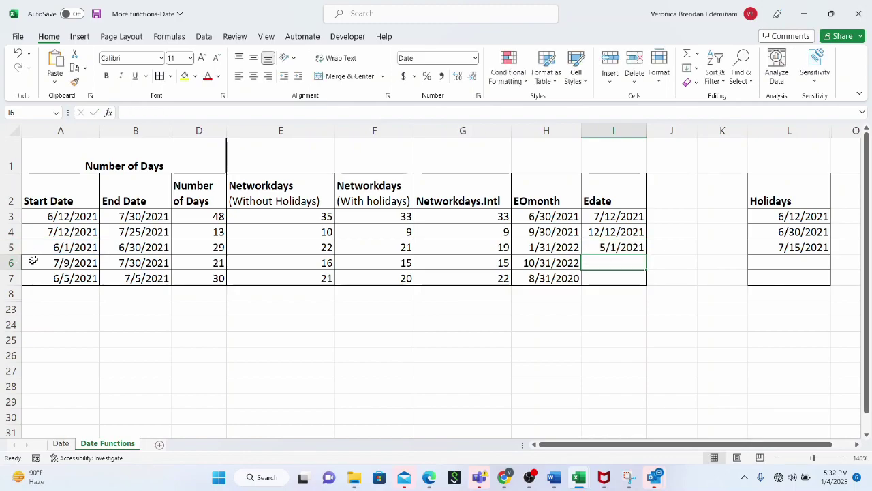
{"action": "left_click", "coordinate": [43, 253]}
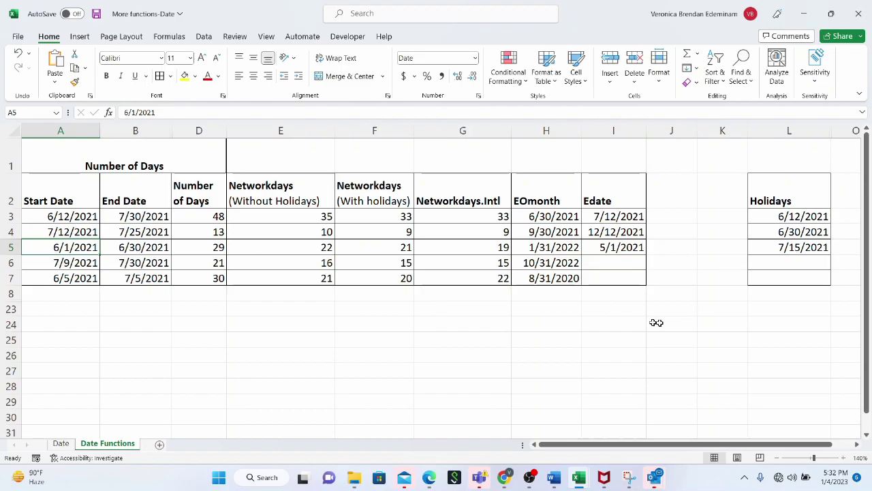
{"action": "left_click", "coordinate": [599, 251]}
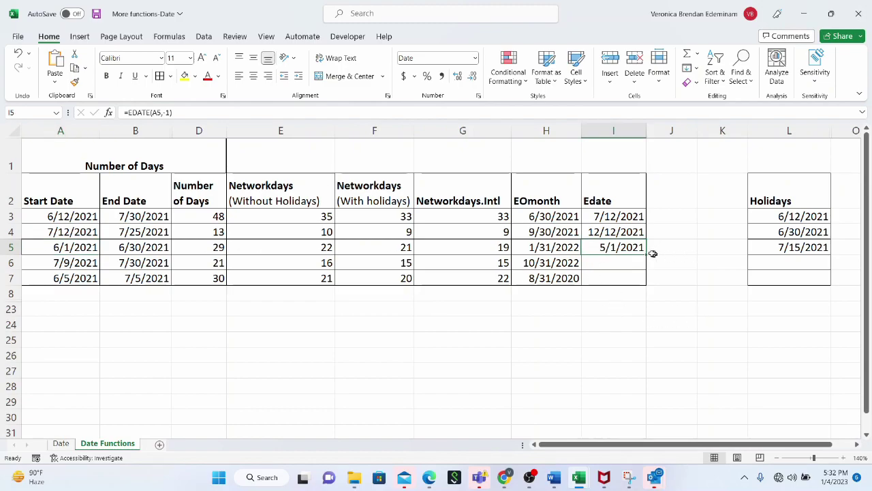
Enter an EDATE formula in I6 with A6 as the start date and -10 months.
{"action": "left_click", "coordinate": [631, 265]}
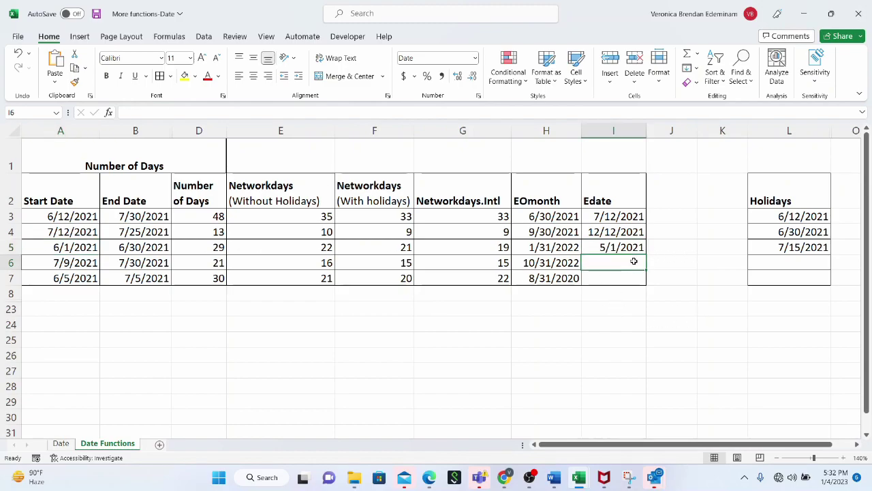
{"action": "type", "text": "=edate("}
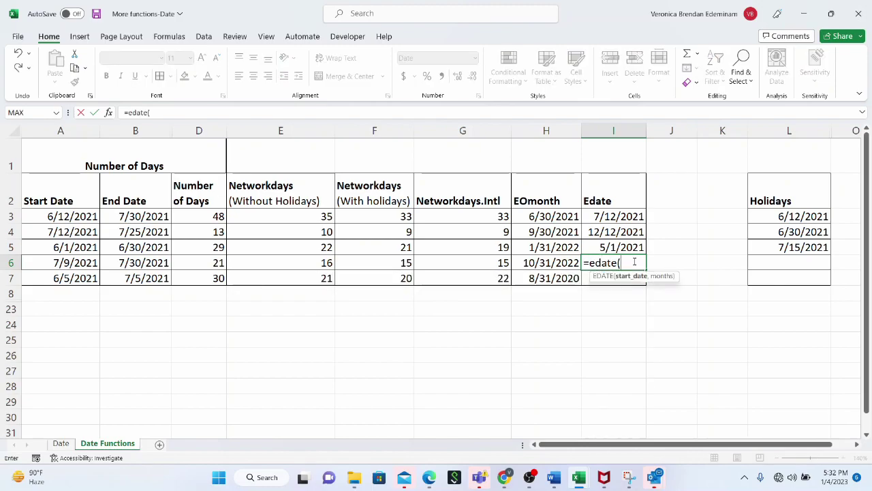
{"action": "left_click", "coordinate": [69, 269]}
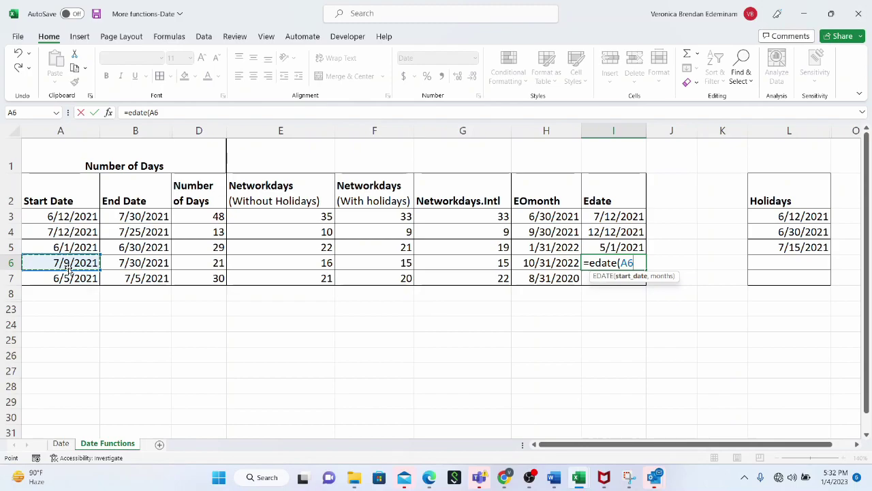
{"action": "type", "text": ",-10"}
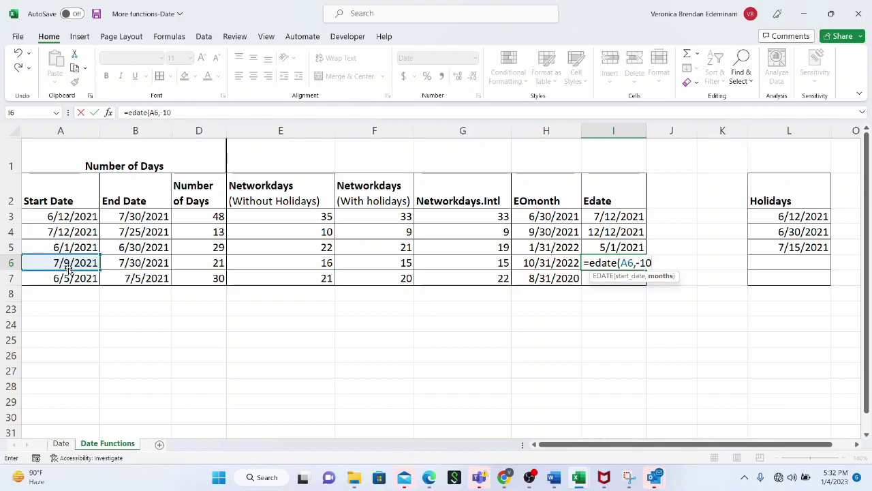
{"action": "type", "text": ")"}
{"action": "key", "text": "Return"}
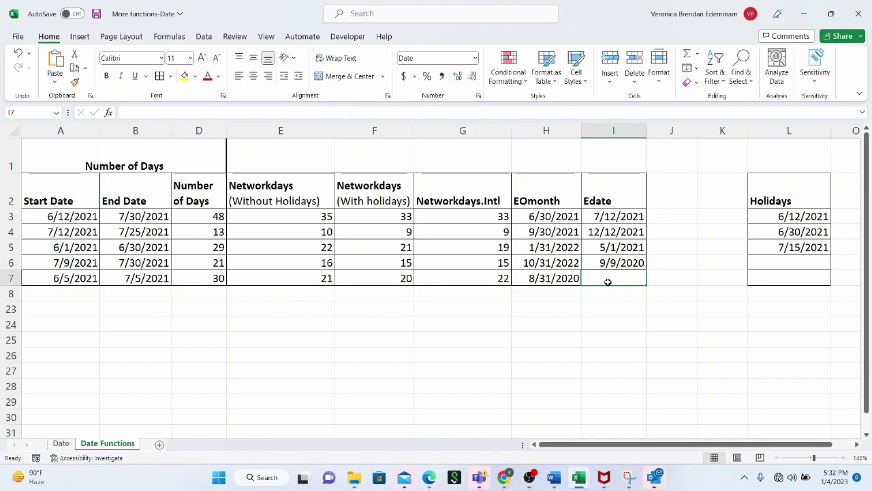
Enter an EDATE formula in I7 with TODAY() as the start date and 3 months.
{"action": "type", "text": "="}
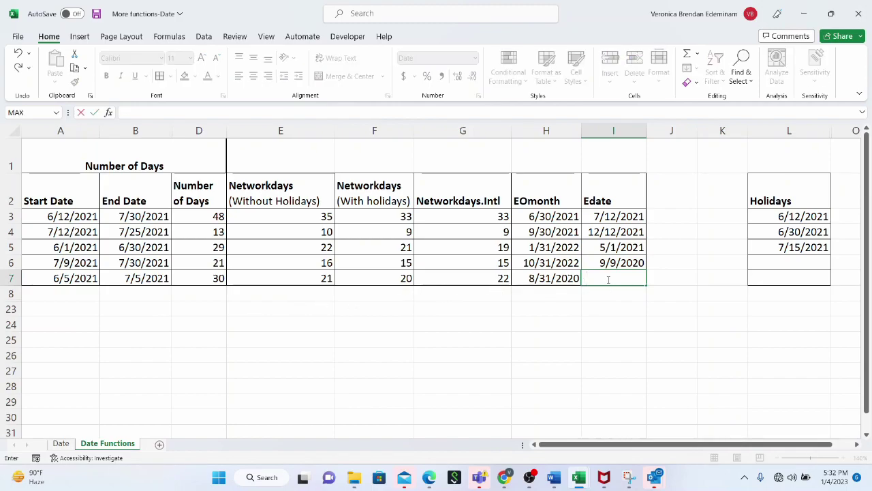
{"action": "type", "text": "edat"}
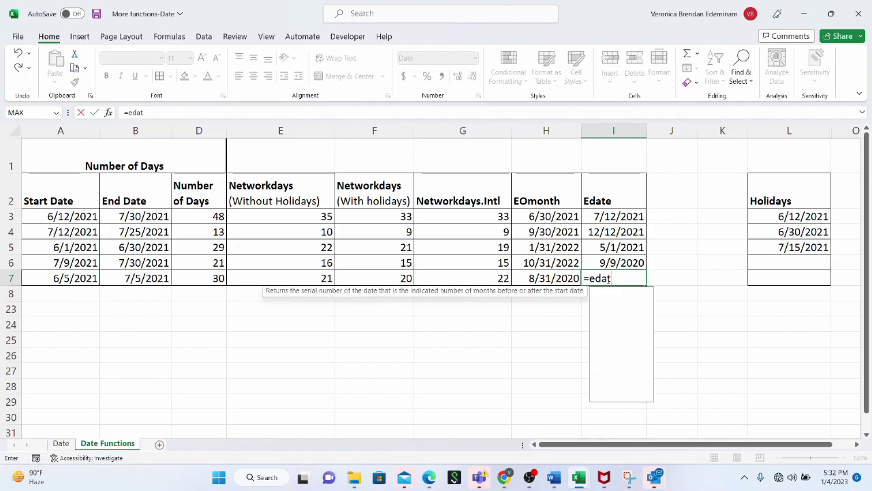
{"action": "type", "text": "e(t"}
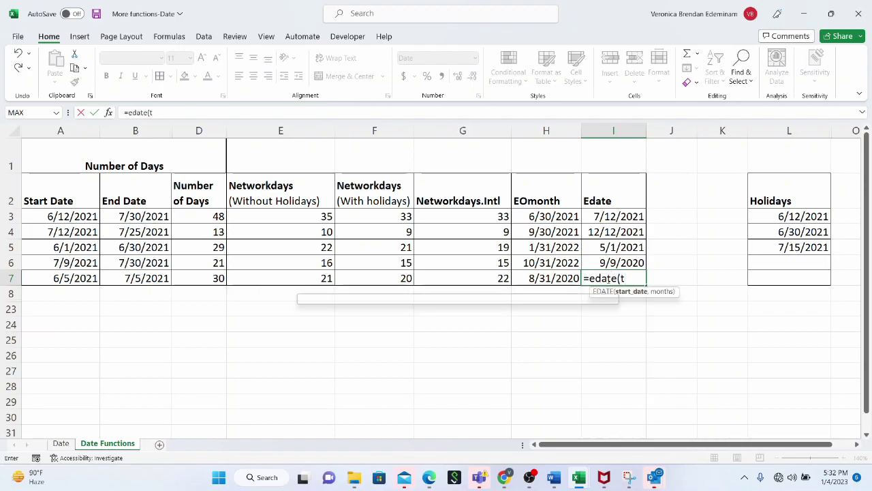
{"action": "type", "text": "oday(),"}
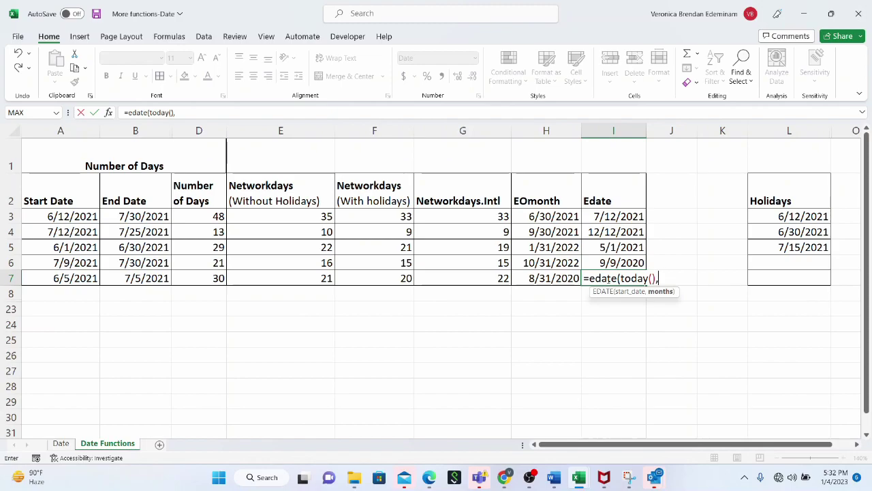
{"action": "type", "text": "3"}
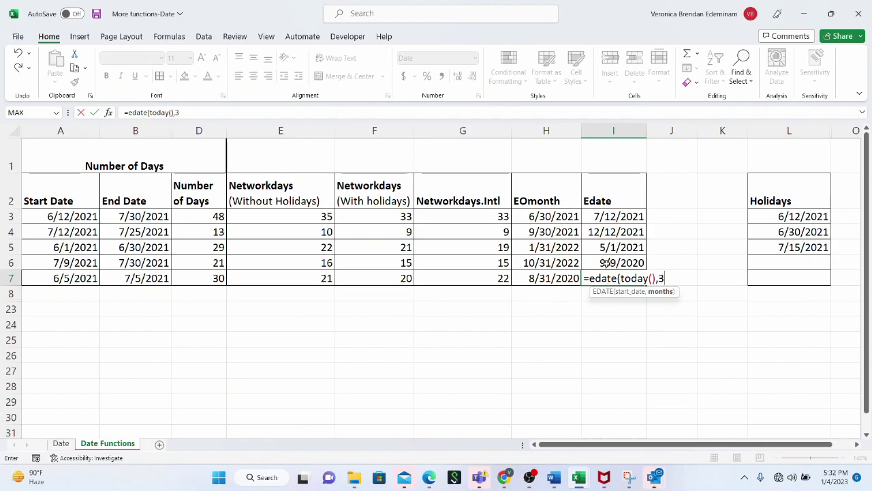
{"action": "type", "text": ")"}
{"action": "key", "text": "Return"}
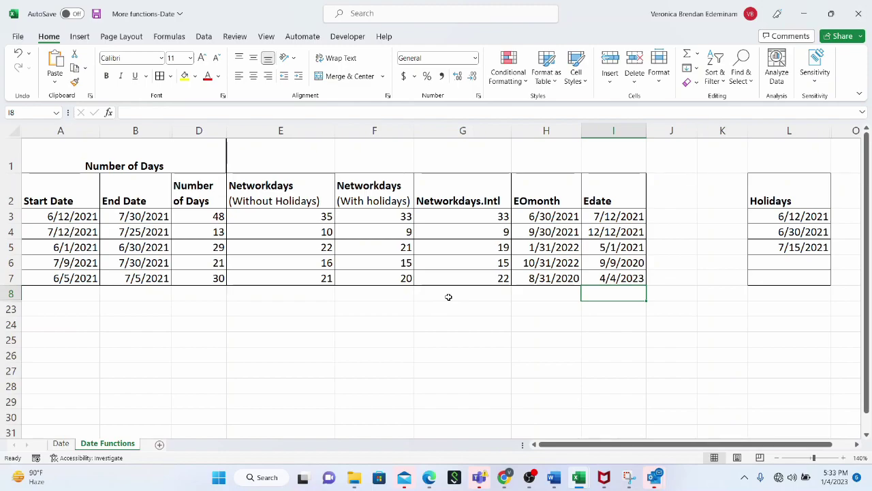
Review the date function columns from Networkdays (With holidays) to Edate, then the NETWORKDAYS and Number of Days formulas in row 4.
{"action": "left_click", "coordinate": [367, 201]}
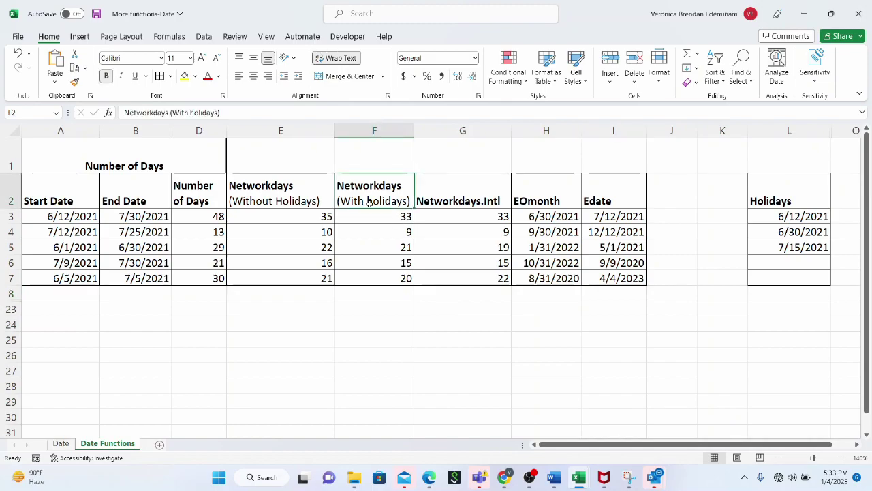
{"action": "left_click", "coordinate": [432, 198]}
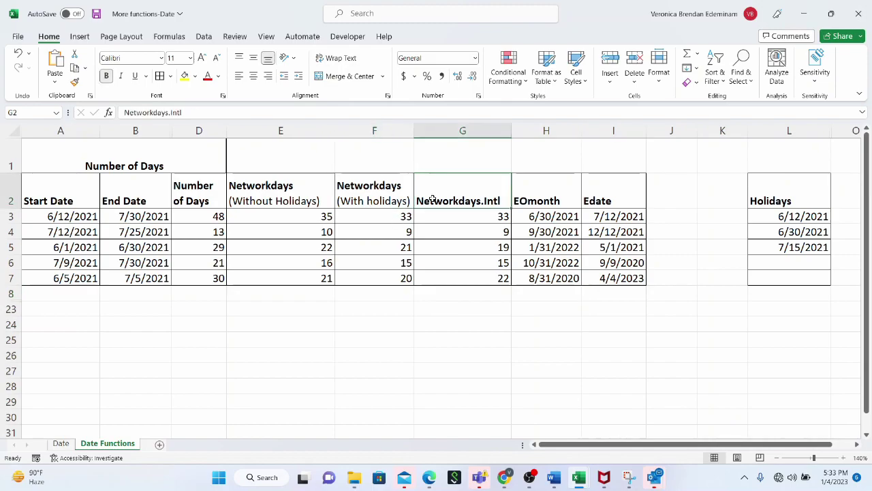
{"action": "left_click", "coordinate": [516, 196]}
{"action": "left_click", "coordinate": [598, 197]}
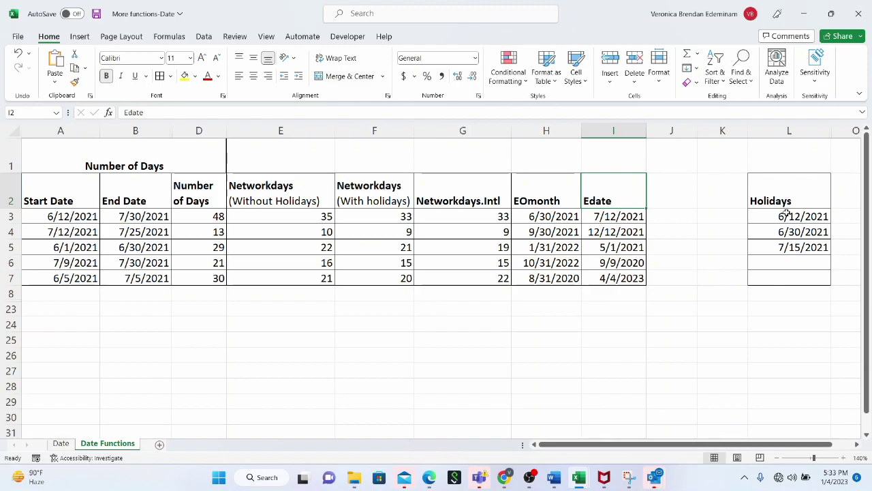
{"action": "left_click", "coordinate": [378, 226]}
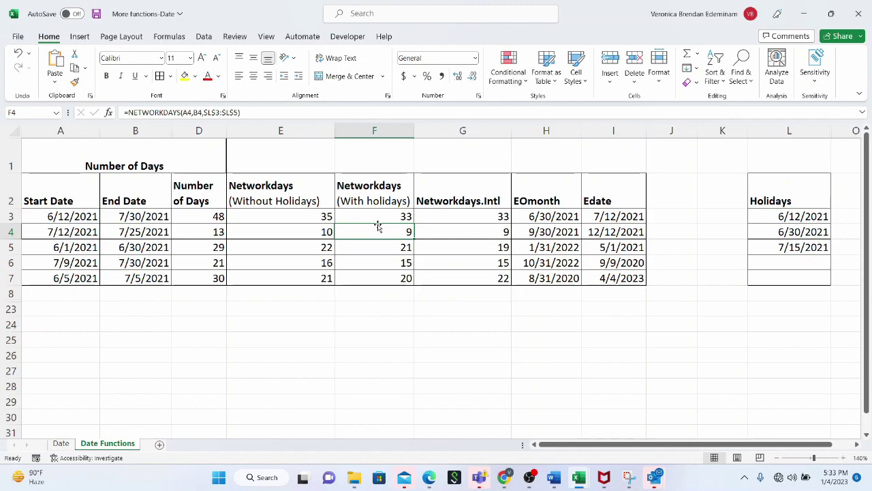
{"action": "left_click", "coordinate": [260, 216]}
{"action": "left_click", "coordinate": [252, 234]}
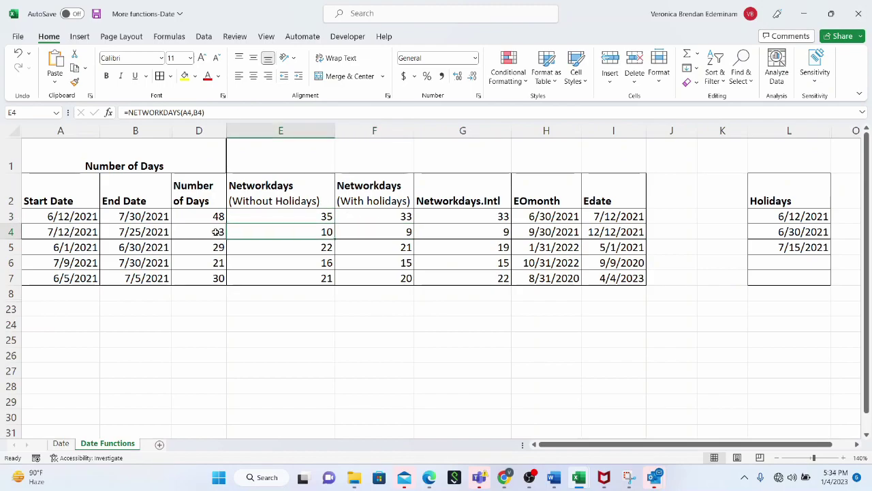
{"action": "left_click", "coordinate": [216, 233]}
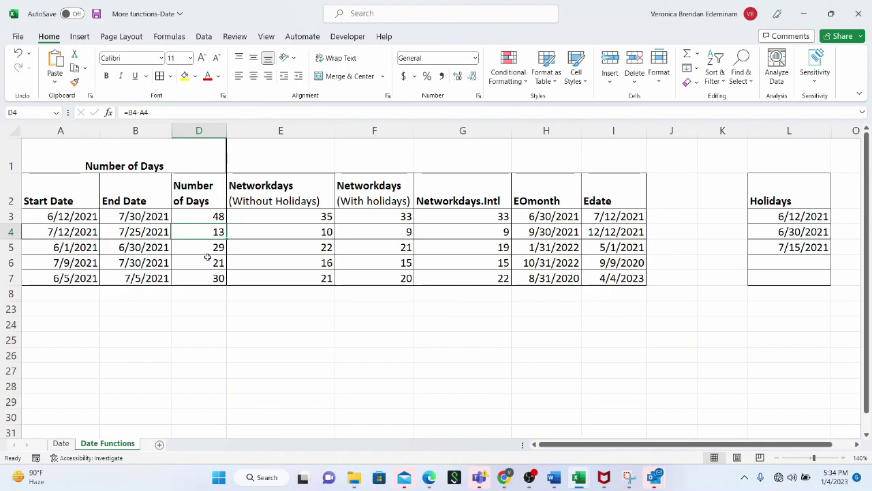